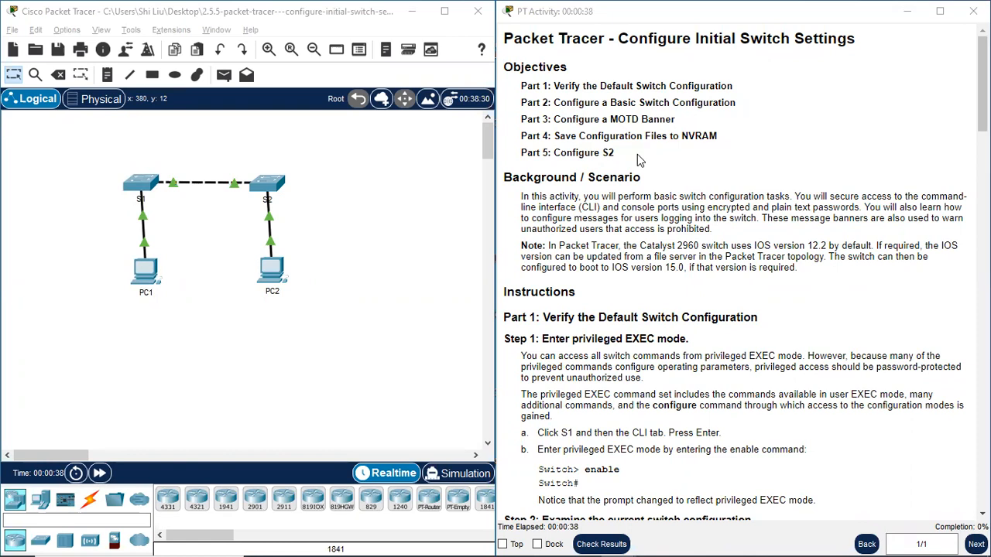
- Open the command line interface of switch S1 and place its window beside the lab instructions
{"action": "scroll", "coordinate": [679, 162], "scroll_direction": "down", "scroll_amount": 3}
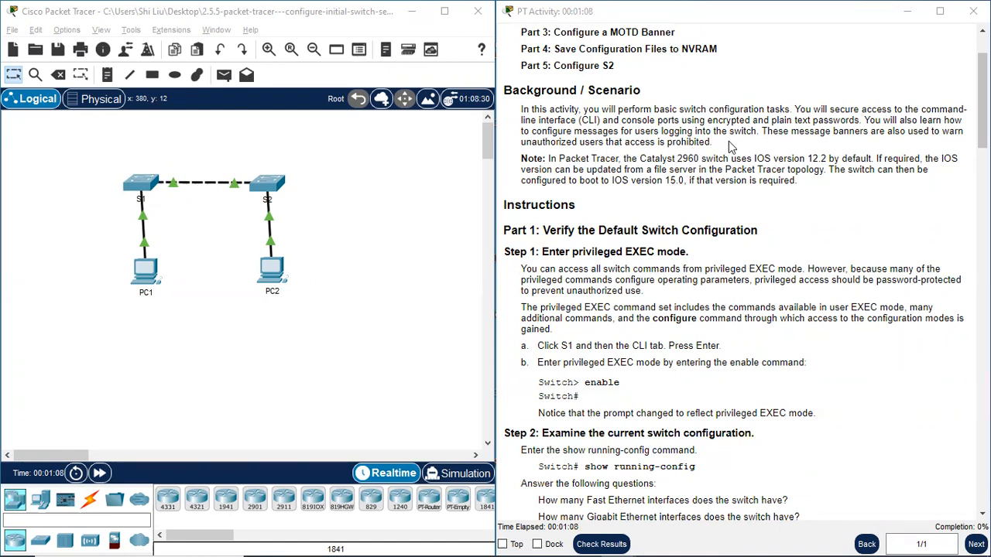
{"action": "scroll", "coordinate": [781, 209], "scroll_direction": "down", "scroll_amount": 1}
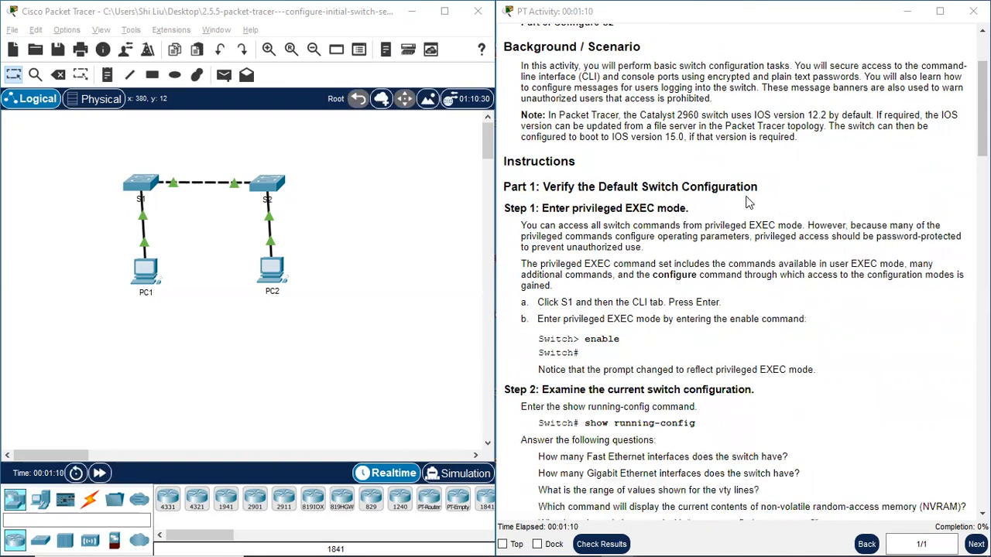
{"action": "scroll", "coordinate": [822, 191], "scroll_direction": "down", "scroll_amount": 2}
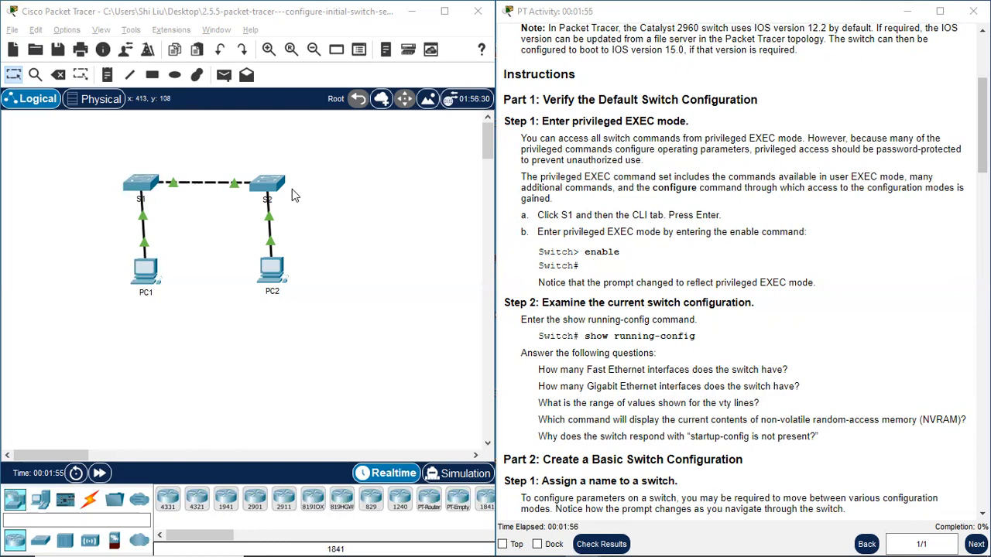
{"action": "left_click", "coordinate": [139, 184]}
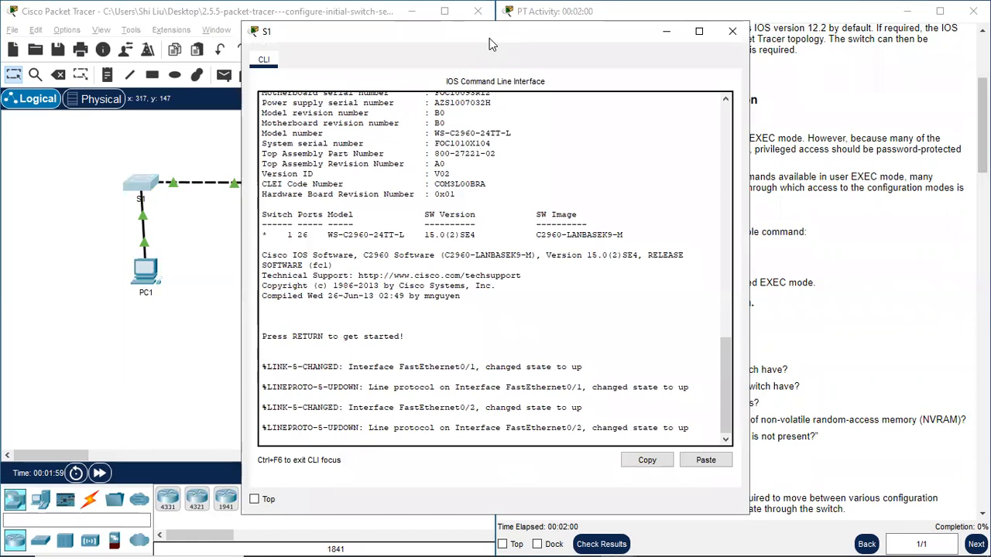
{"action": "left_click_drag", "start_coordinate": [480, 42], "coordinate": [243, 49]}
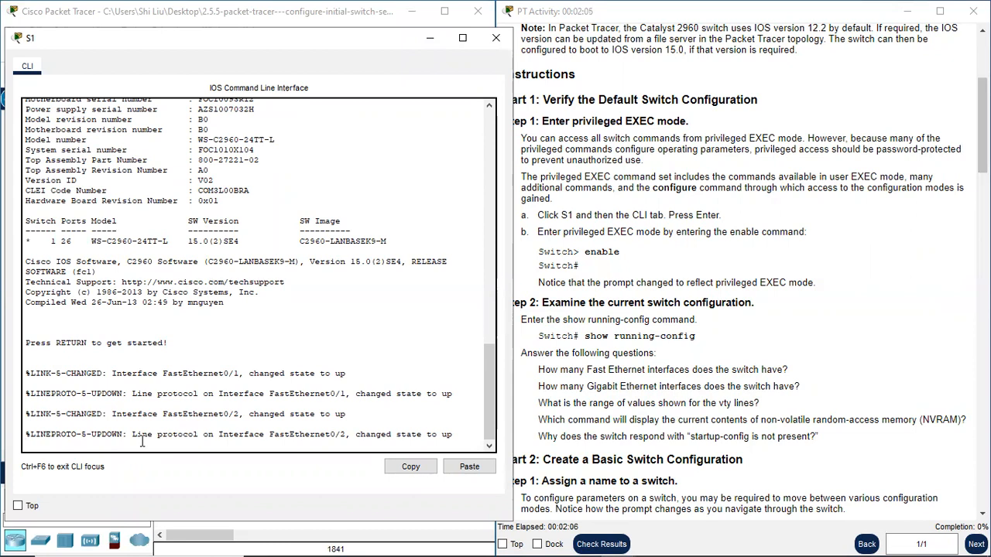
- Start the console session on S1 and enter privileged EXEC mode with the enable command
{"action": "key", "text": "Return"}
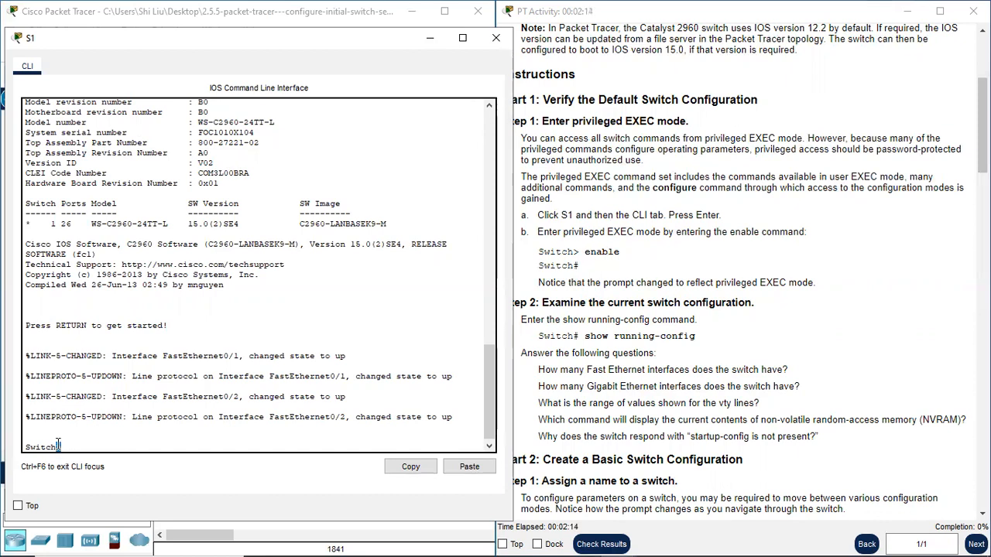
{"action": "left_click_drag", "start_coordinate": [58, 447], "coordinate": [68, 447]}
{"action": "key", "text": "Return"}
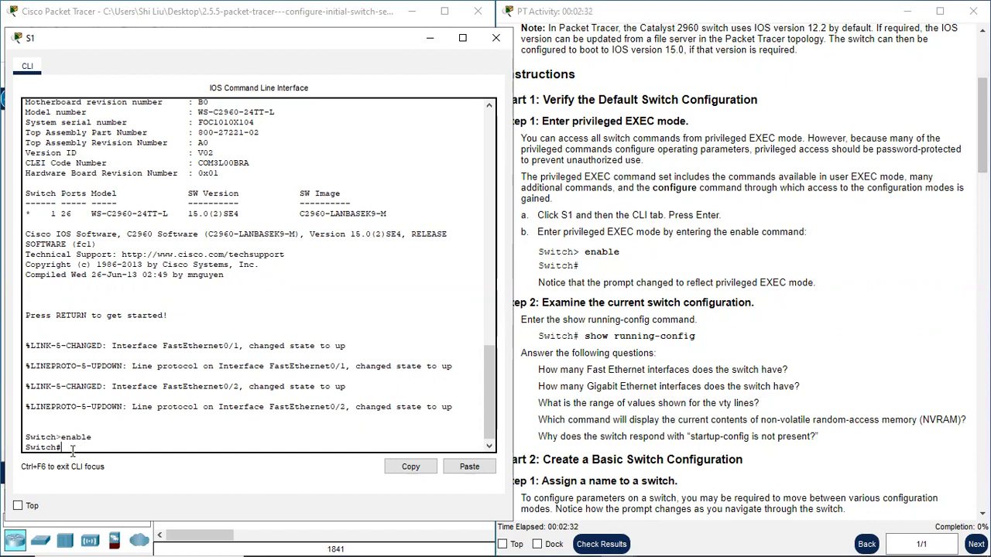
{"action": "left_click_drag", "start_coordinate": [62, 447], "coordinate": [23, 447]}
{"action": "left_click", "coordinate": [72, 443]}
- Display the complete running configuration of S1 with show running-config, paging through to its end
{"action": "scroll", "coordinate": [659, 276], "scroll_direction": "down", "scroll_amount": 1}
{"action": "left_click", "coordinate": [535, 275]}
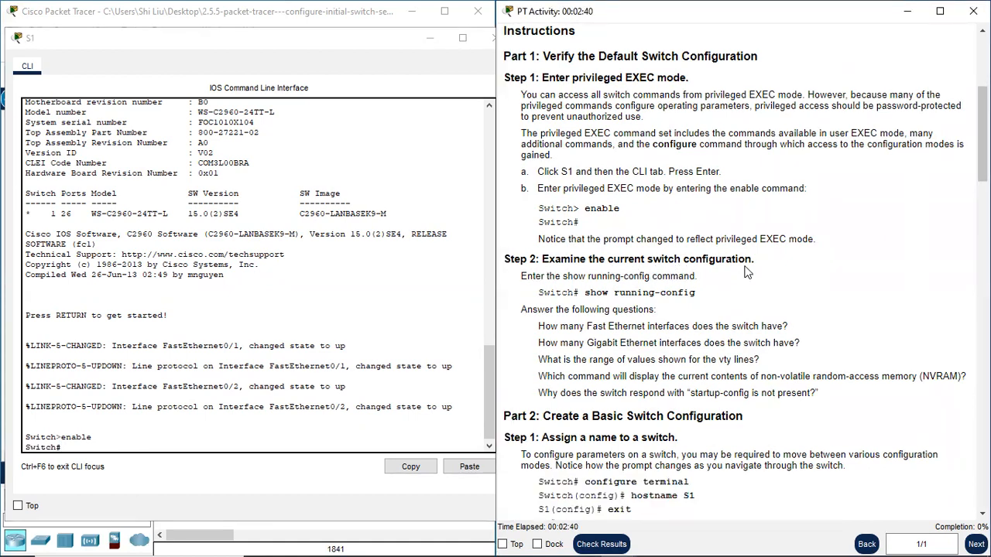
{"action": "scroll", "coordinate": [747, 273], "scroll_direction": "down", "scroll_amount": 2}
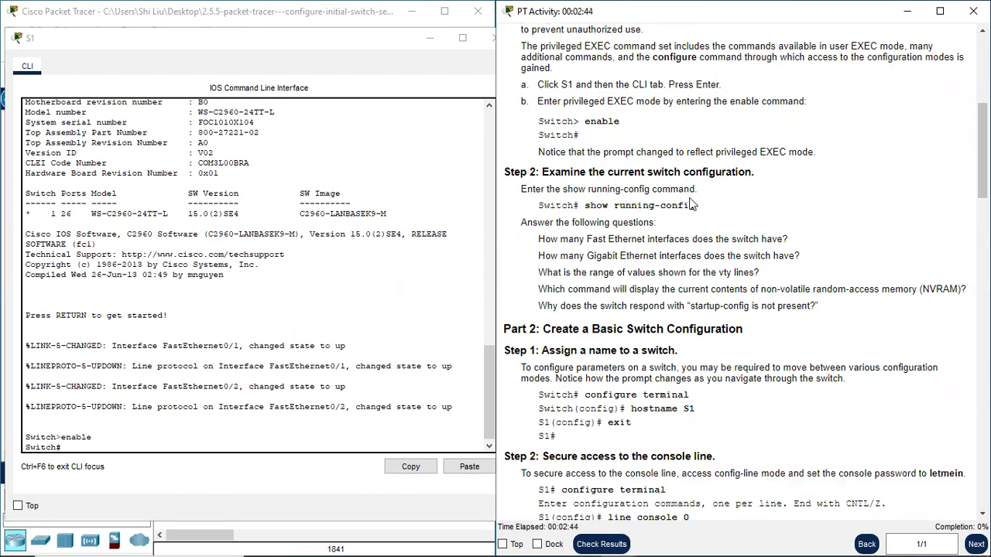
{"action": "left_click", "coordinate": [116, 451]}
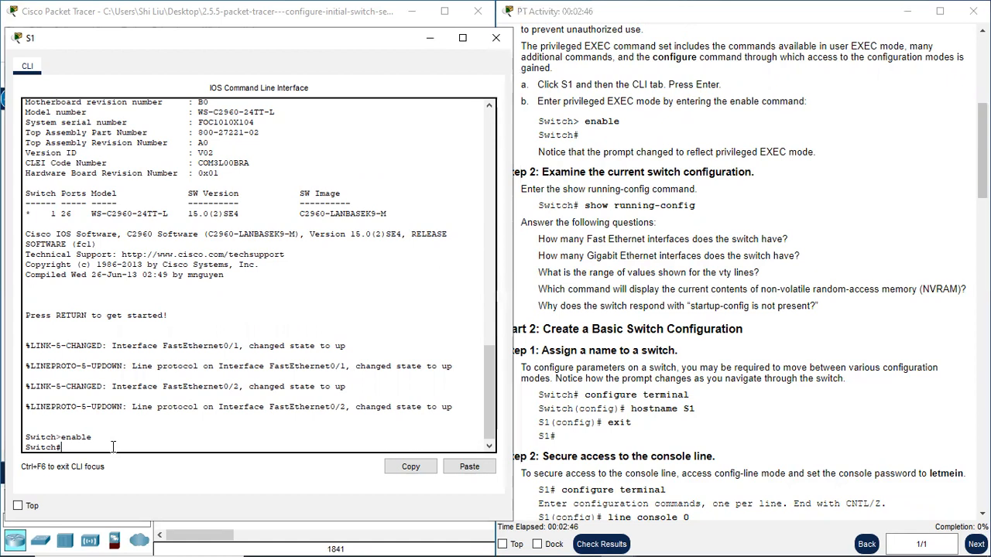
{"action": "key", "text": "Return"}
{"action": "key", "text": "Return"}
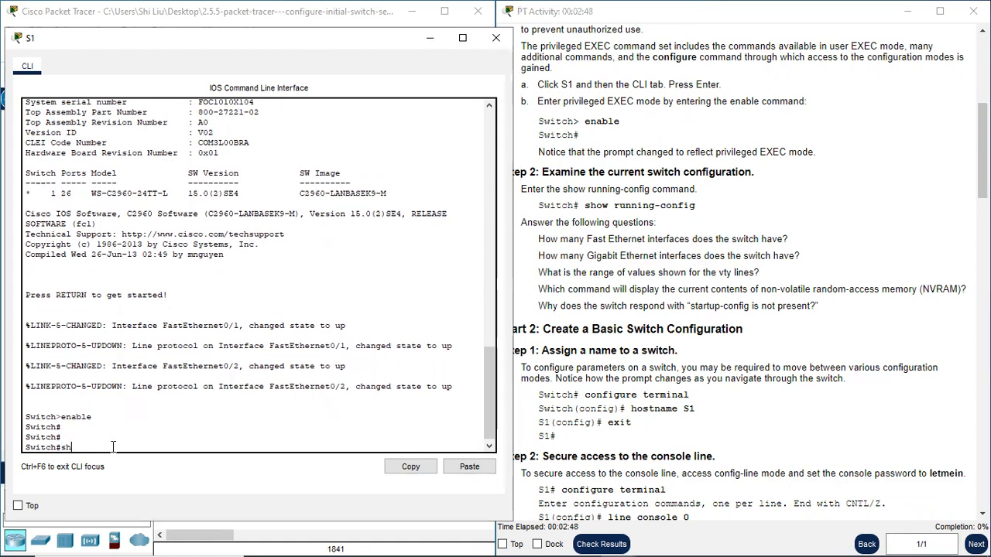
{"action": "type", "text": "show run"}
{"action": "key", "text": "Return"}
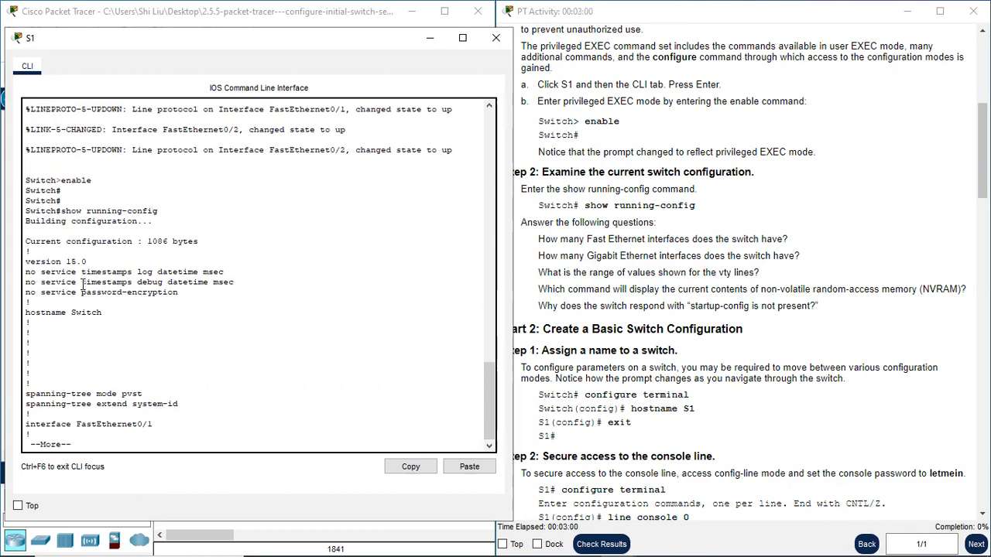
{"action": "key", "text": "space"}
{"action": "key", "text": "space"}
{"action": "key", "text": "space"}
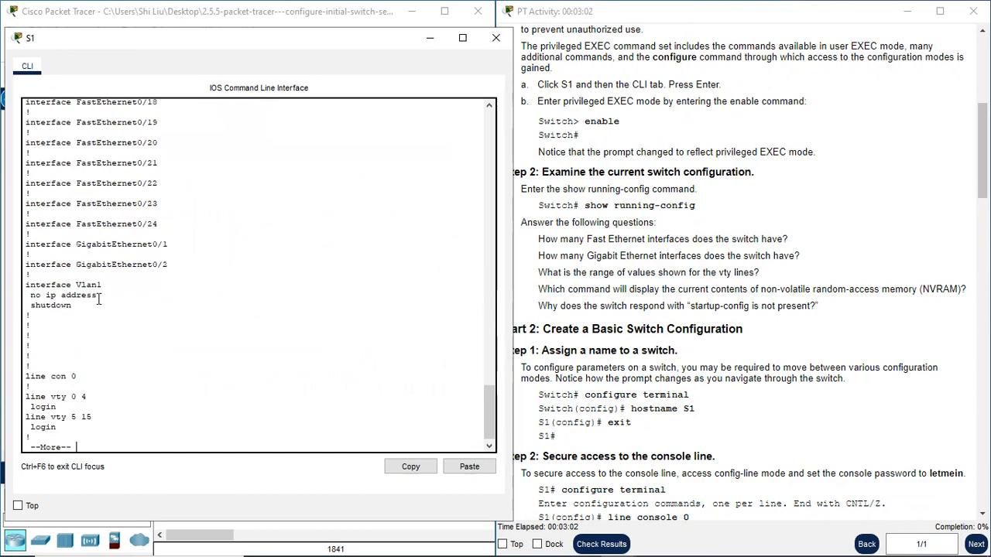
{"action": "key", "text": "space"}
- Examine the FastEthernet and GigabitEthernet interfaces listed in the running configuration to answer the interface questions
{"action": "scroll", "coordinate": [115, 292], "scroll_direction": "up", "scroll_amount": 6}
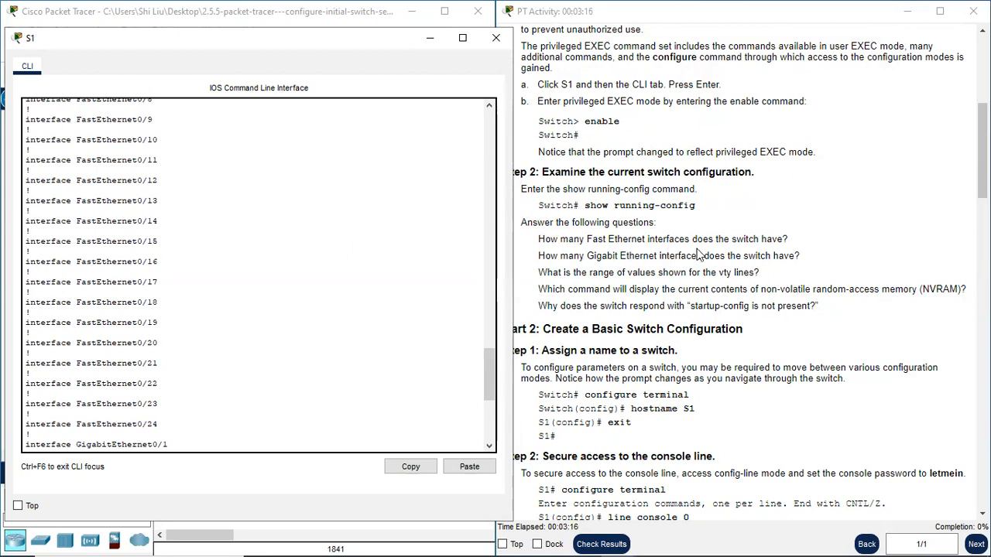
{"action": "scroll", "coordinate": [69, 166], "scroll_direction": "up", "scroll_amount": 4}
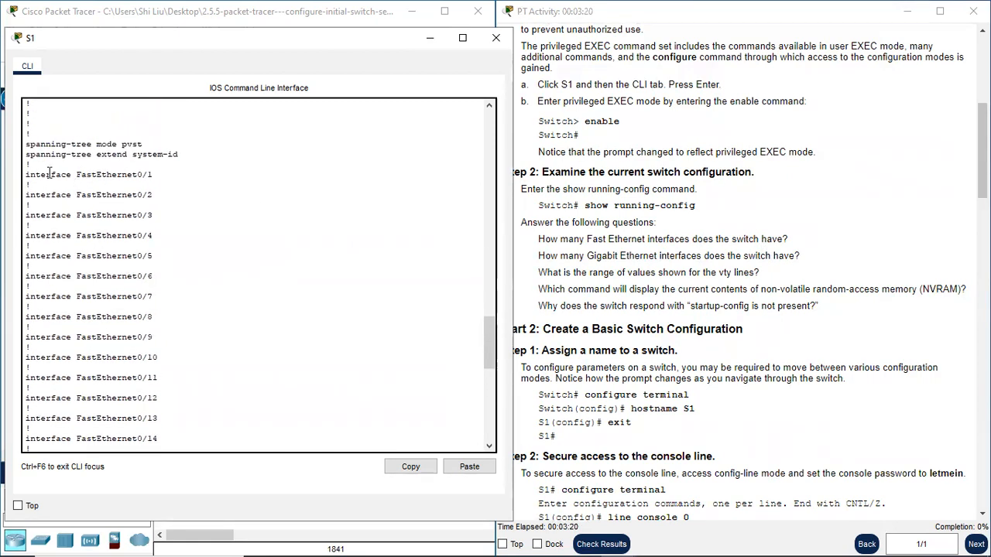
{"action": "left_click_drag", "start_coordinate": [49, 174], "coordinate": [161, 379]}
{"action": "scroll", "coordinate": [139, 362], "scroll_direction": "down", "scroll_amount": 9}
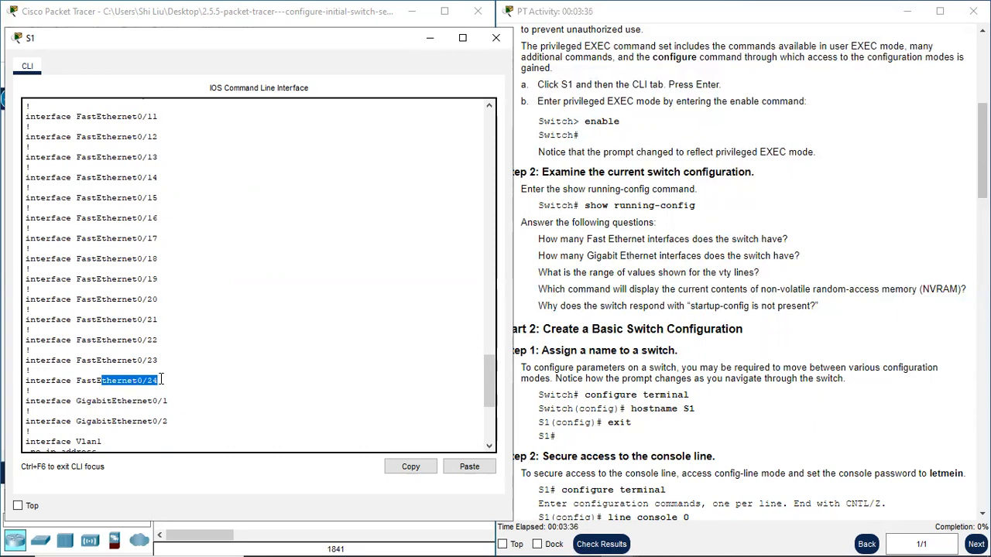
{"action": "left_click", "coordinate": [87, 399]}
{"action": "left_click_drag", "start_coordinate": [87, 398], "coordinate": [167, 424]}
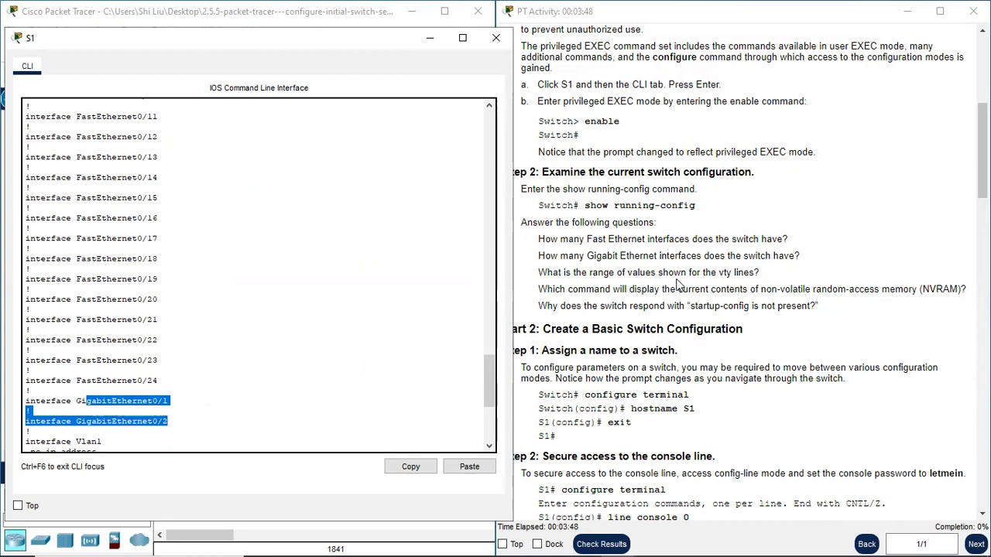
- Check the range of vty lines at the end of the running configuration
{"action": "scroll", "coordinate": [196, 322], "scroll_direction": "down", "scroll_amount": 4}
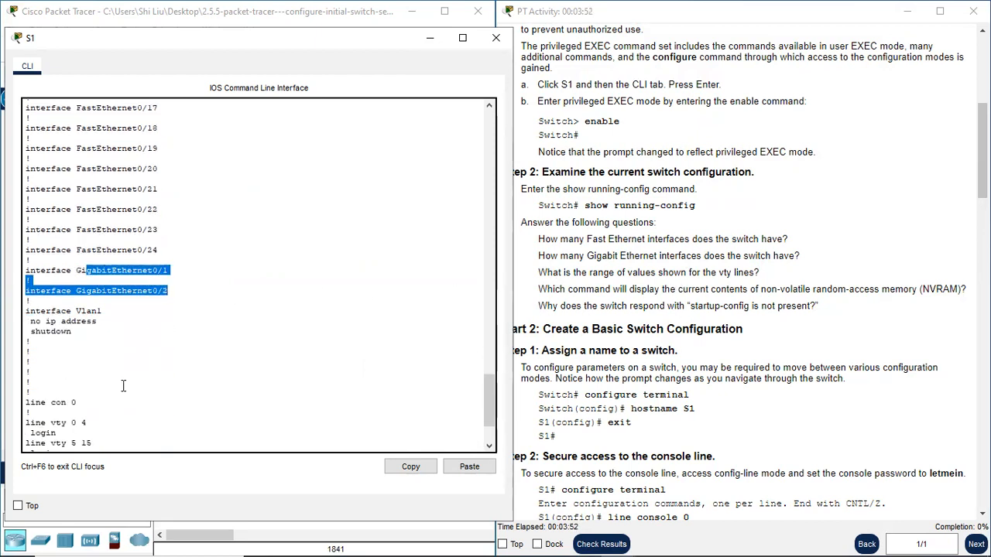
{"action": "scroll", "coordinate": [123, 385], "scroll_direction": "down", "scroll_amount": 3}
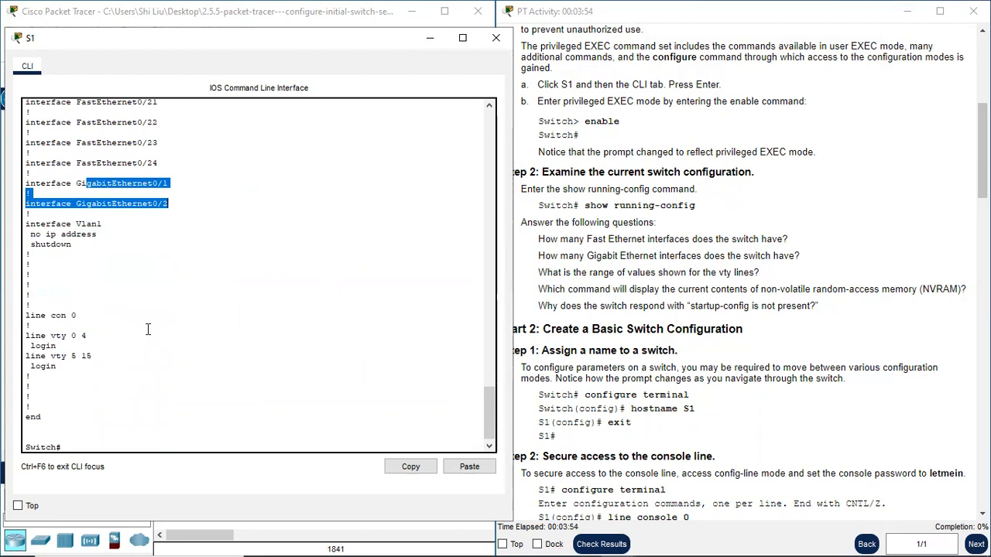
{"action": "left_click_drag", "start_coordinate": [28, 335], "coordinate": [96, 335]}
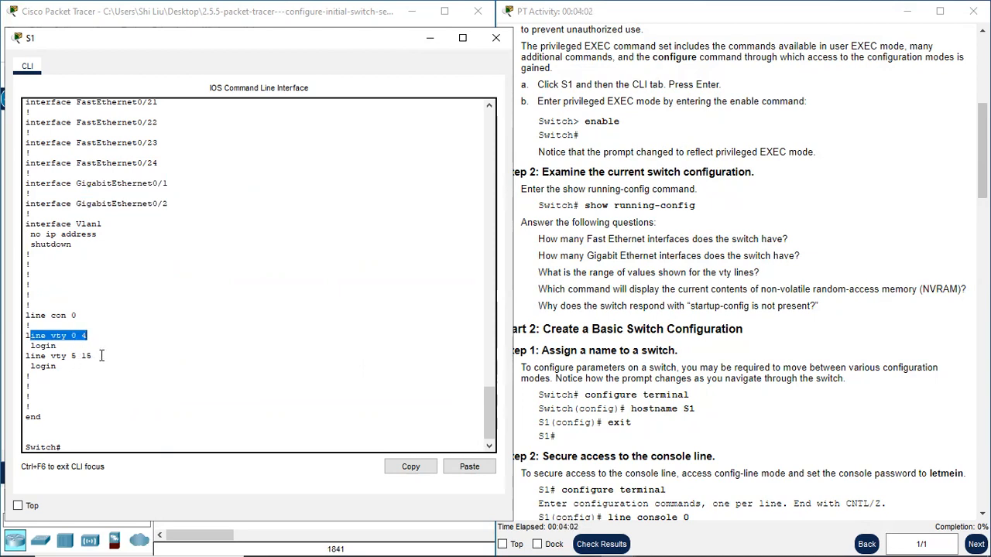
{"action": "left_click", "coordinate": [101, 355]}
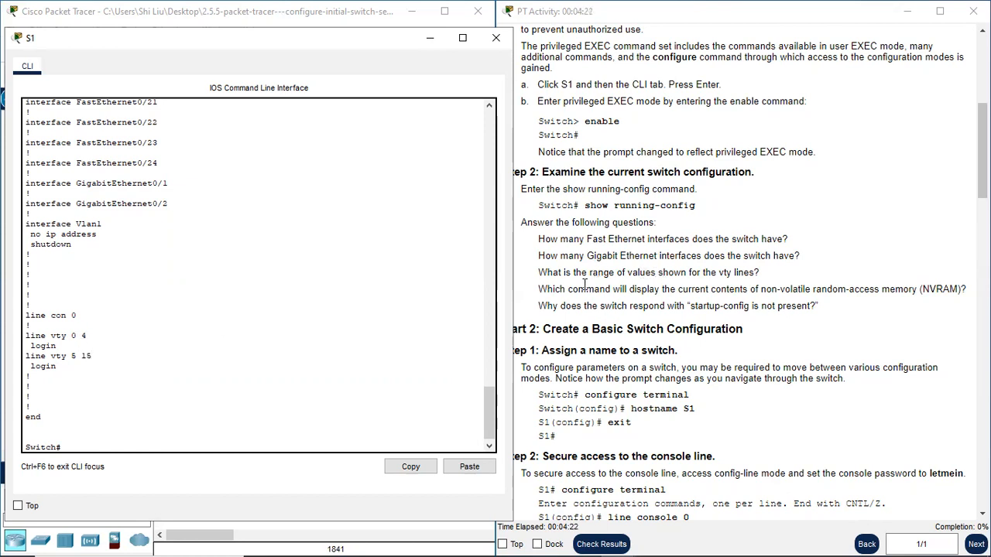
- Read the question about NVRAM contents and run show startup-config on S1
{"action": "left_click_drag", "start_coordinate": [545, 292], "coordinate": [756, 288]}
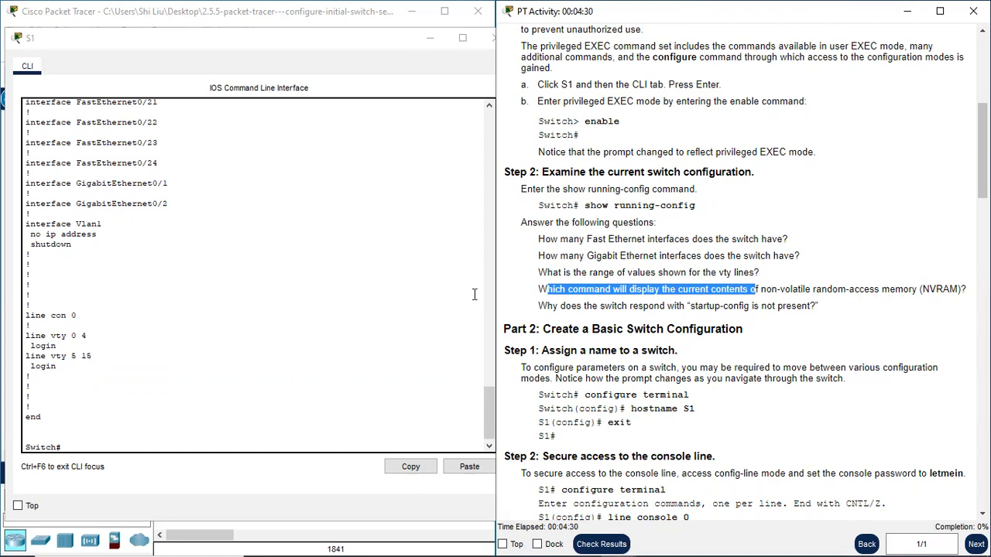
{"action": "scroll", "coordinate": [370, 312], "scroll_direction": "down", "scroll_amount": 1}
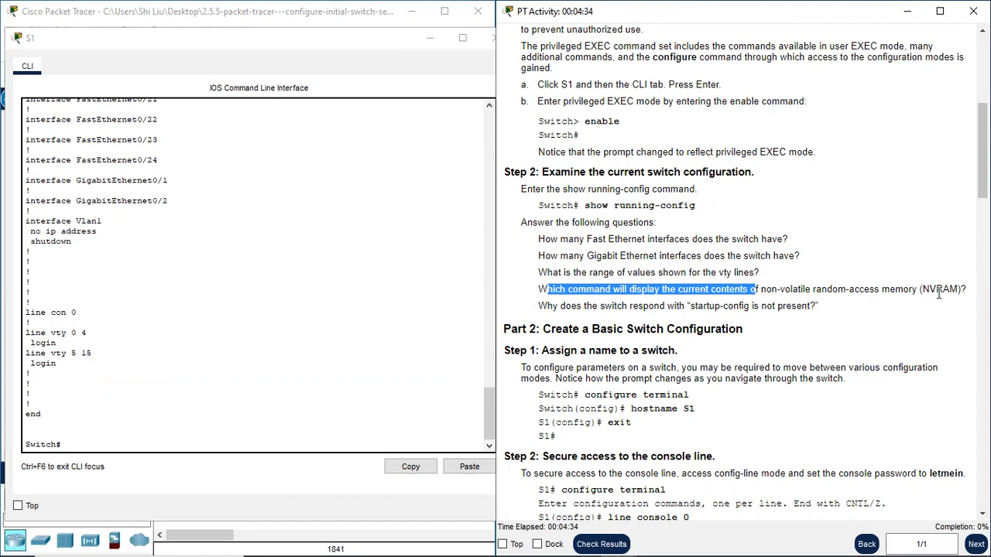
{"action": "left_click", "coordinate": [88, 444]}
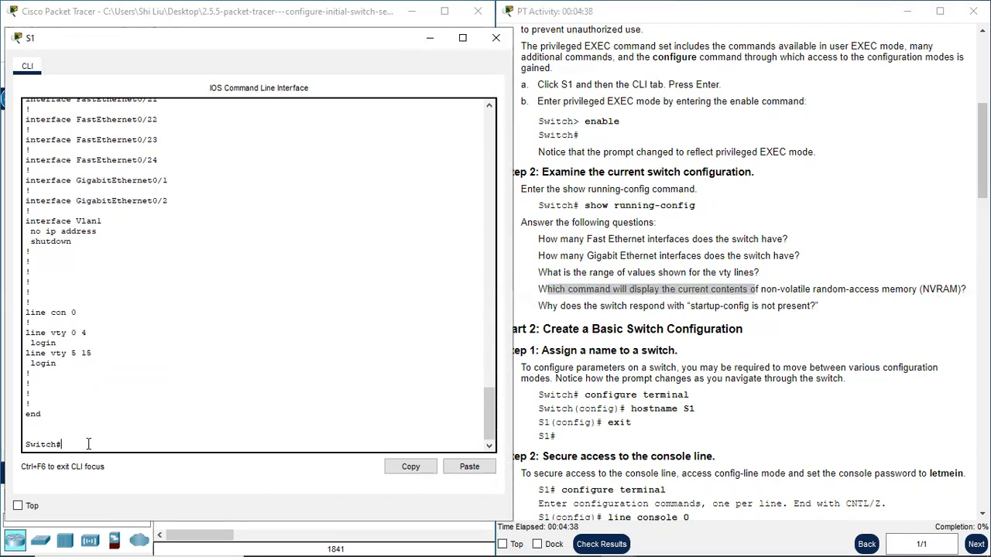
{"action": "type", "text": "show startup"}
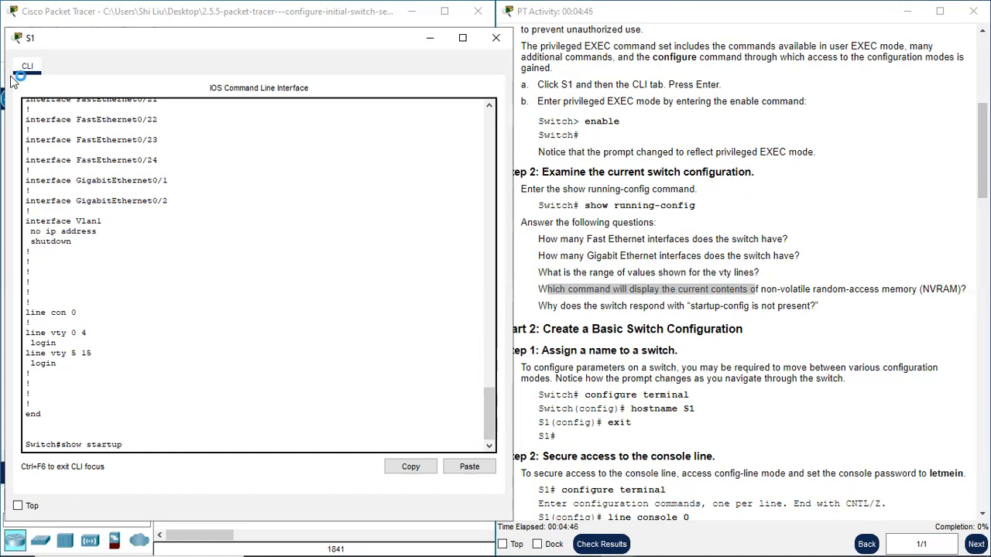
{"action": "type", "text": "-config"}
{"action": "key", "text": "Return"}
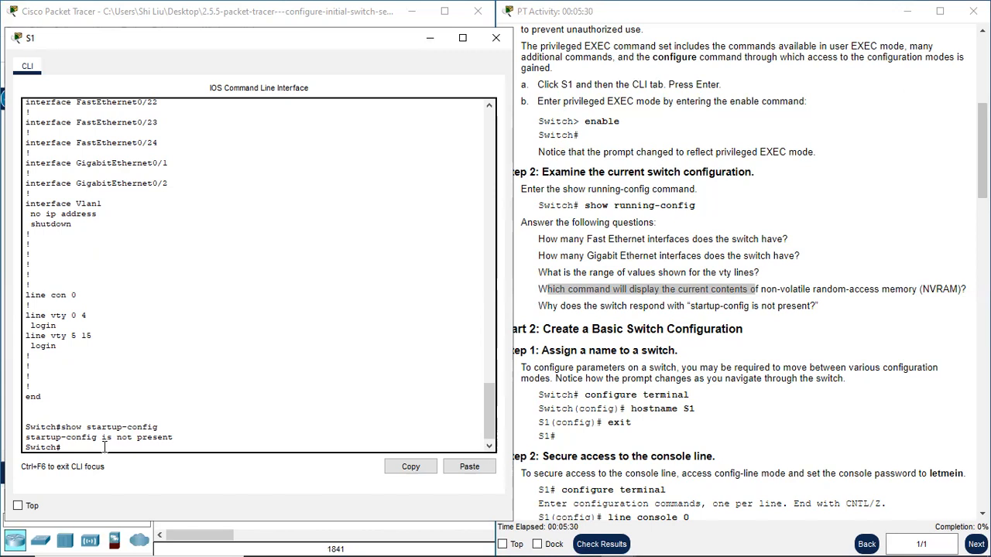
- Go on to Part 2 of the instructions and enter global configuration mode on S1 with configure terminal
{"action": "left_click", "coordinate": [600, 341]}
{"action": "left_click_drag", "start_coordinate": [517, 329], "coordinate": [716, 328]}
{"action": "scroll", "coordinate": [595, 352], "scroll_direction": "down", "scroll_amount": 1}
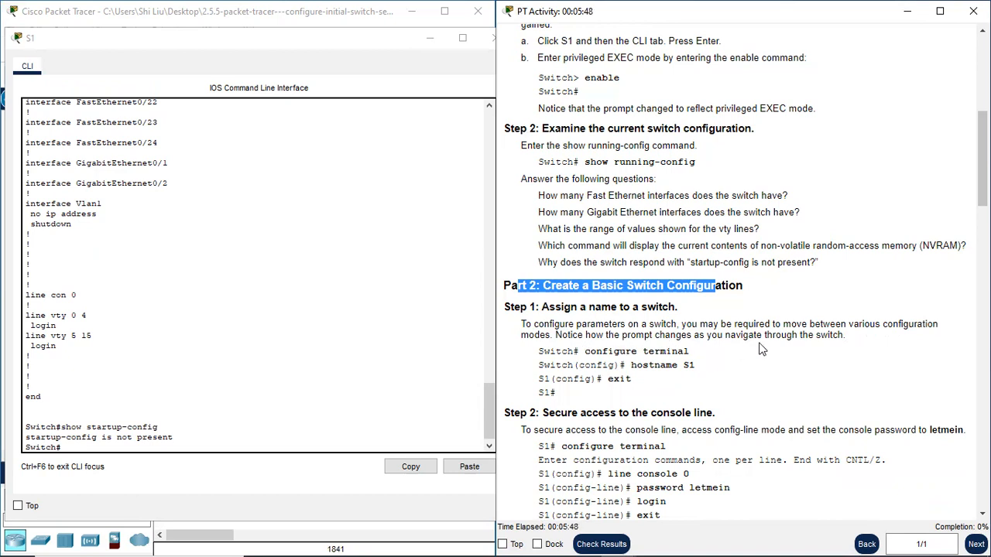
{"action": "left_click", "coordinate": [71, 449]}
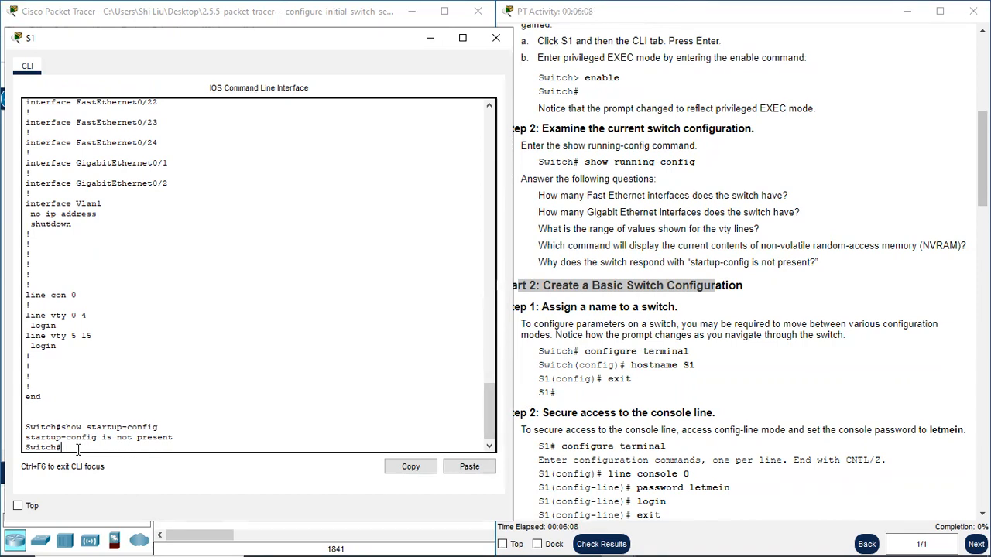
{"action": "type", "text": "configure"}
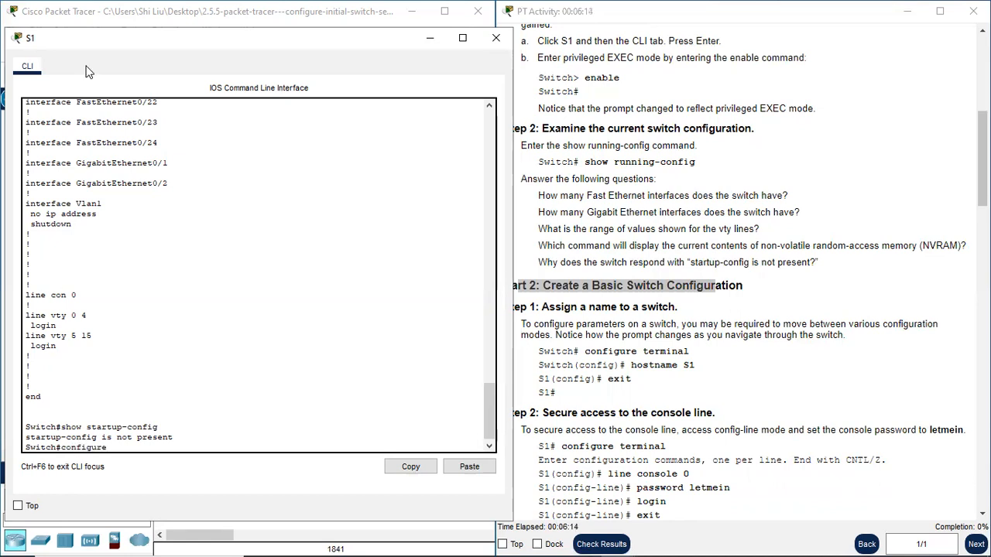
{"action": "type", "text": " terminal"}
{"action": "key", "text": "Return"}
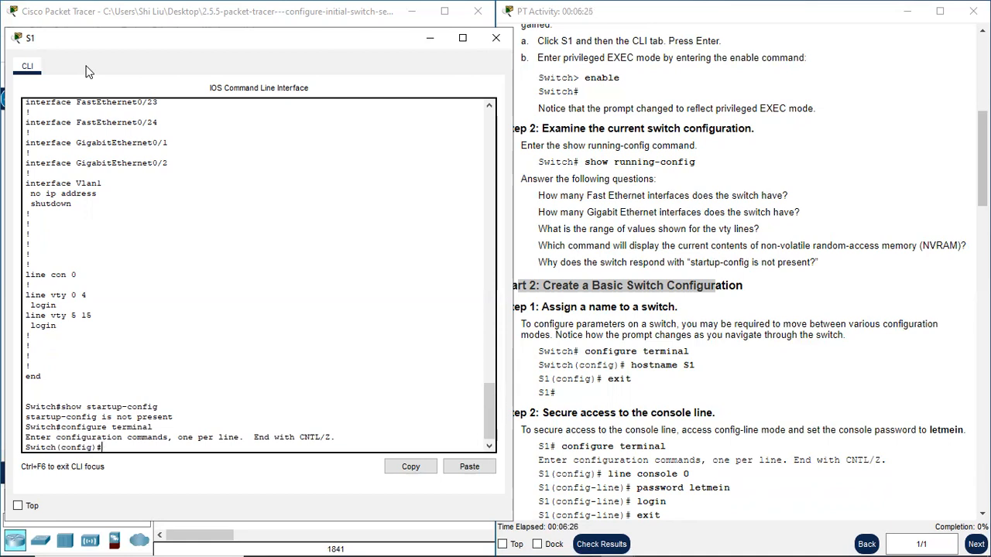
- Assign the hostname S1 to the switch
{"action": "type", "text": "tname S1"}
{"action": "key", "text": "Return"}
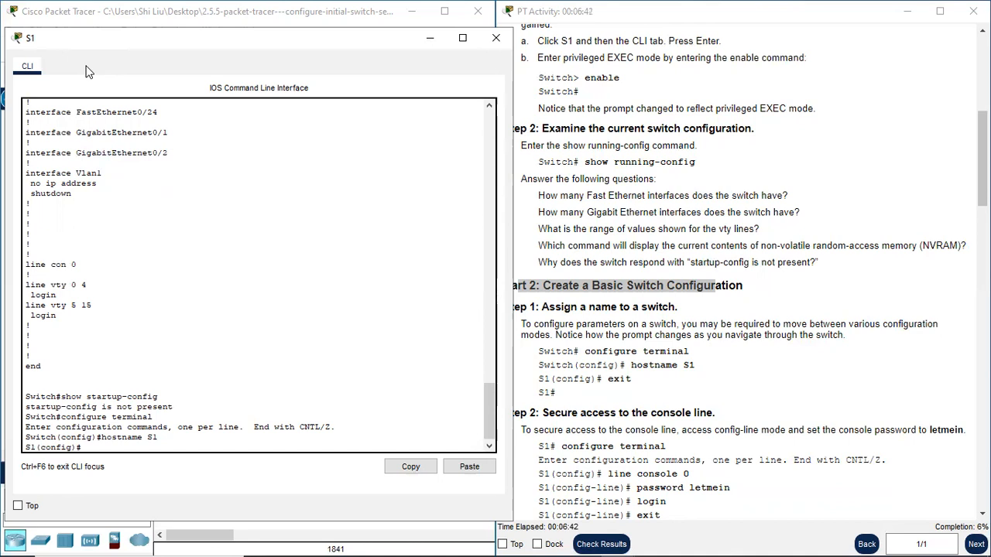
- Exit global configuration mode and return to the privileged EXEC prompt
{"action": "key", "text": "Return"}
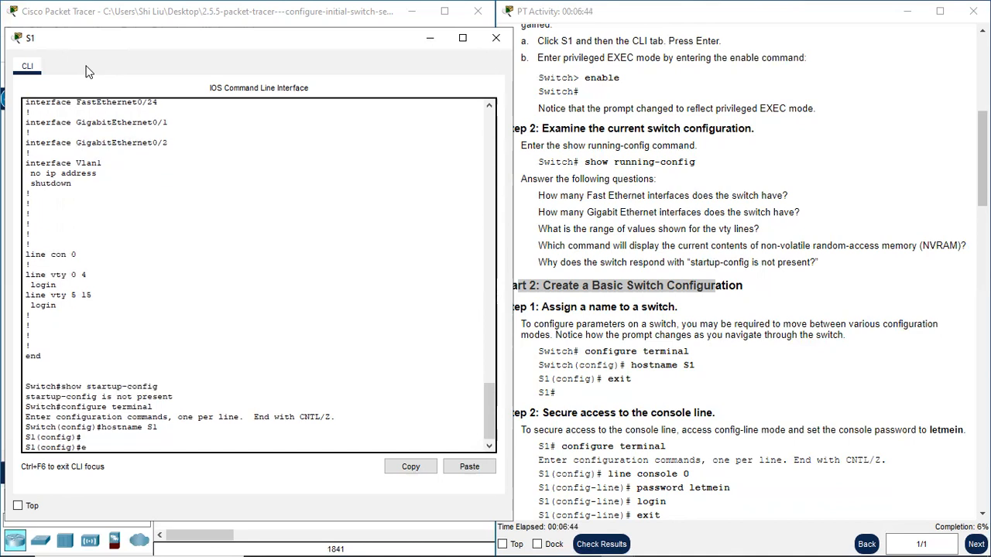
{"action": "type", "text": "exit"}
{"action": "key", "text": "Return"}
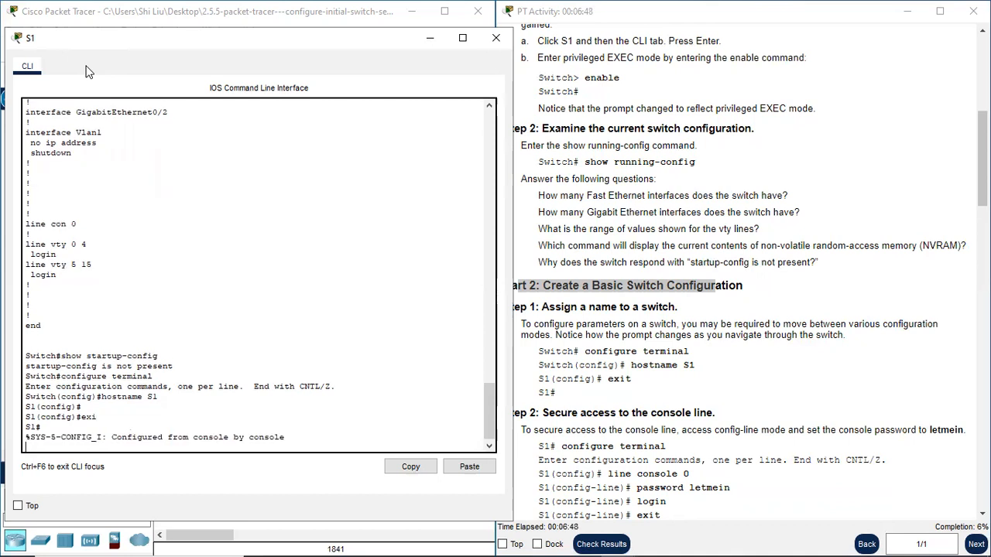
{"action": "key", "text": "Return"}
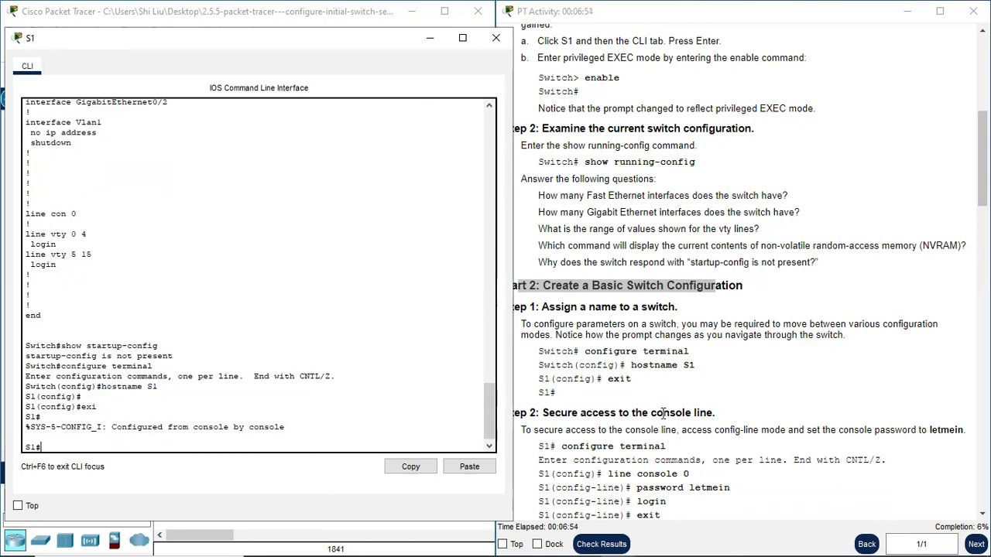
- Go on to Step 2 on securing the console line and enter global configuration mode on S1 with conf t
{"action": "scroll", "coordinate": [663, 413], "scroll_direction": "down", "scroll_amount": 1}
{"action": "left_click", "coordinate": [597, 357]}
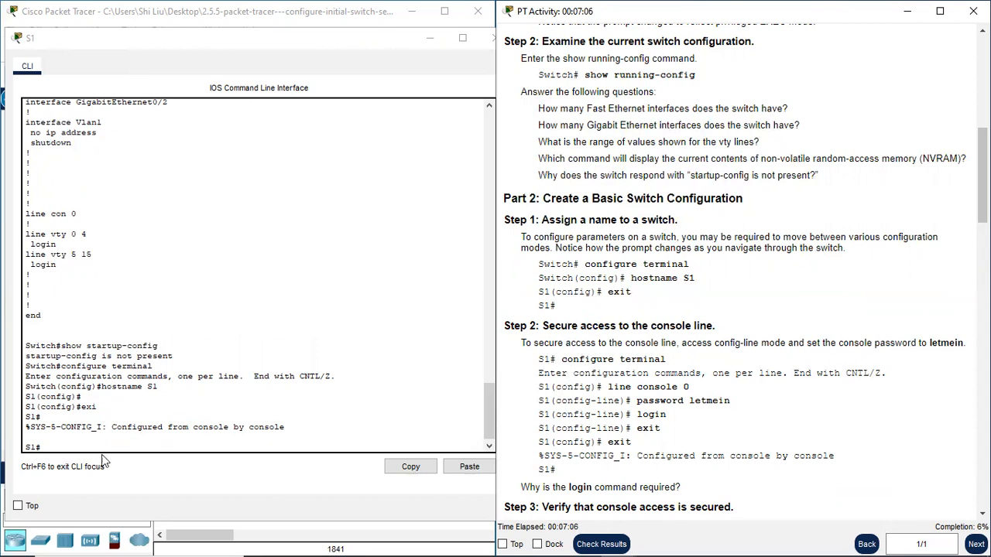
{"action": "left_click", "coordinate": [63, 442]}
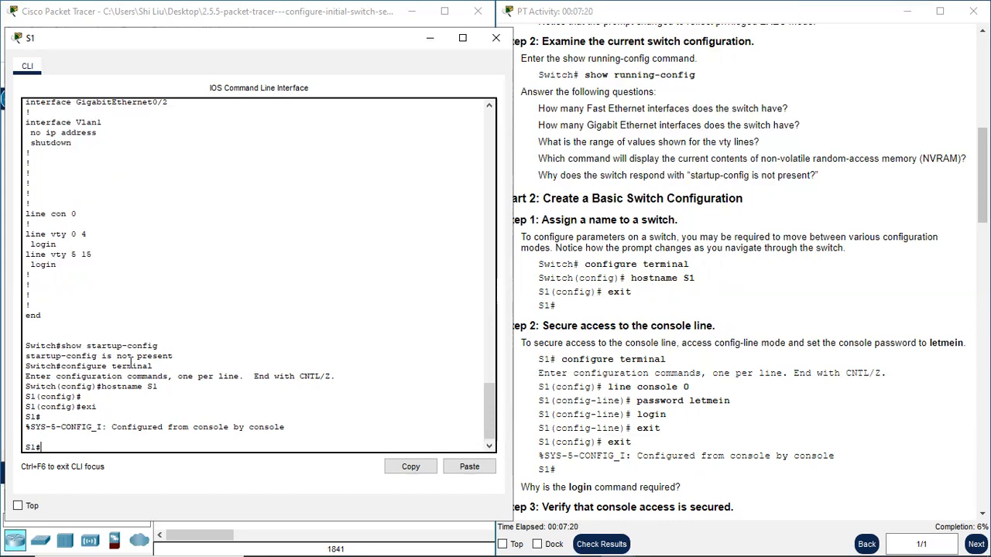
{"action": "type", "text": "conf t"}
{"action": "key", "text": "Return"}
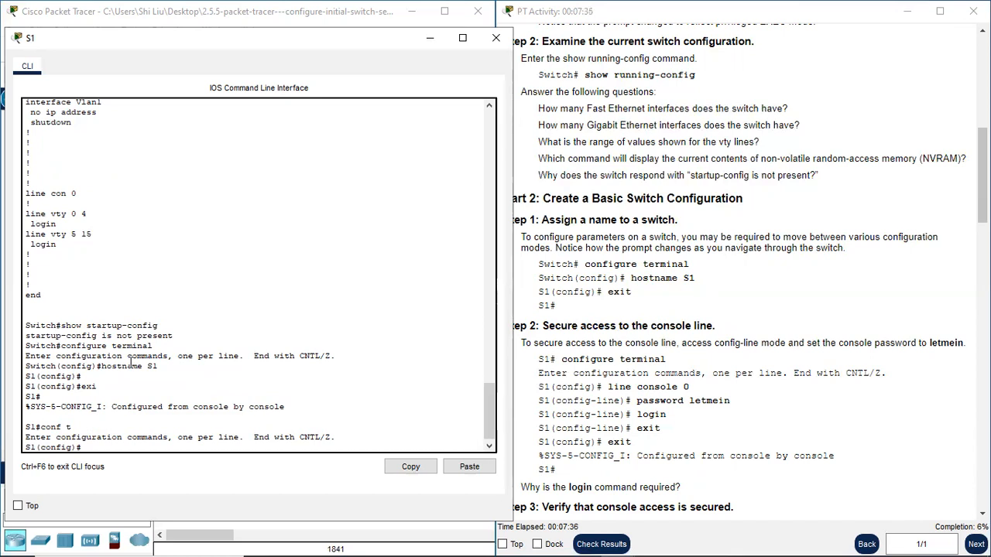
- Check the available console line numbers with the inline help and enter line configuration mode with line console 0
{"action": "type", "text": "line console 0"}
{"action": "type", "text": "?"}
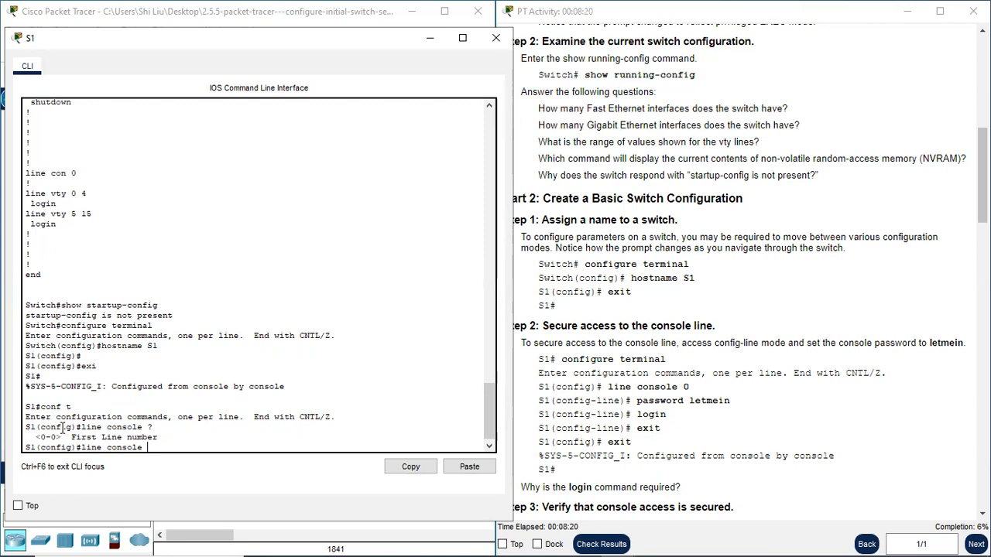
{"action": "type", "text": "0"}
{"action": "key", "text": "Return"}
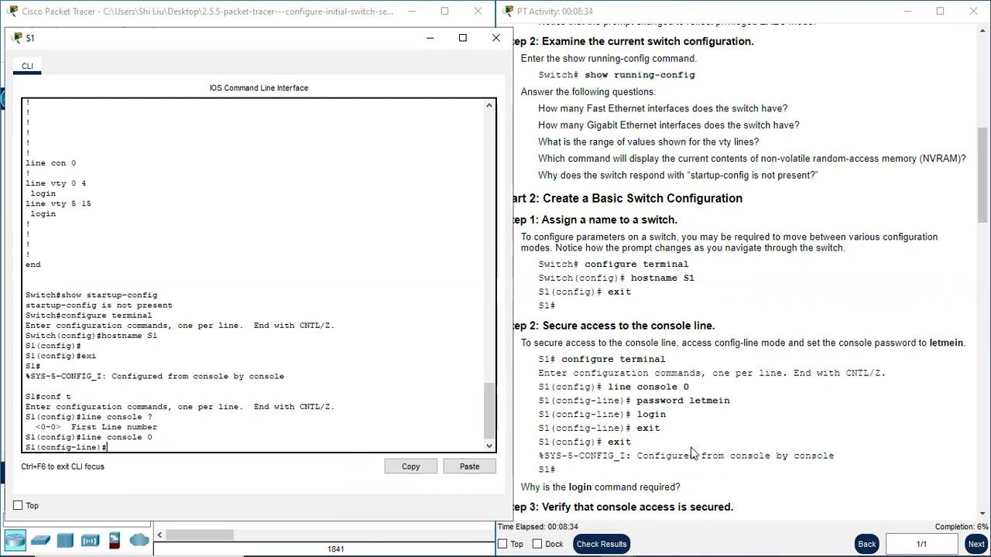
- Set the console line password given in the instructions and enable password checking with the login command
{"action": "type", "text": "password letmein"}
{"action": "key", "text": "Return"}
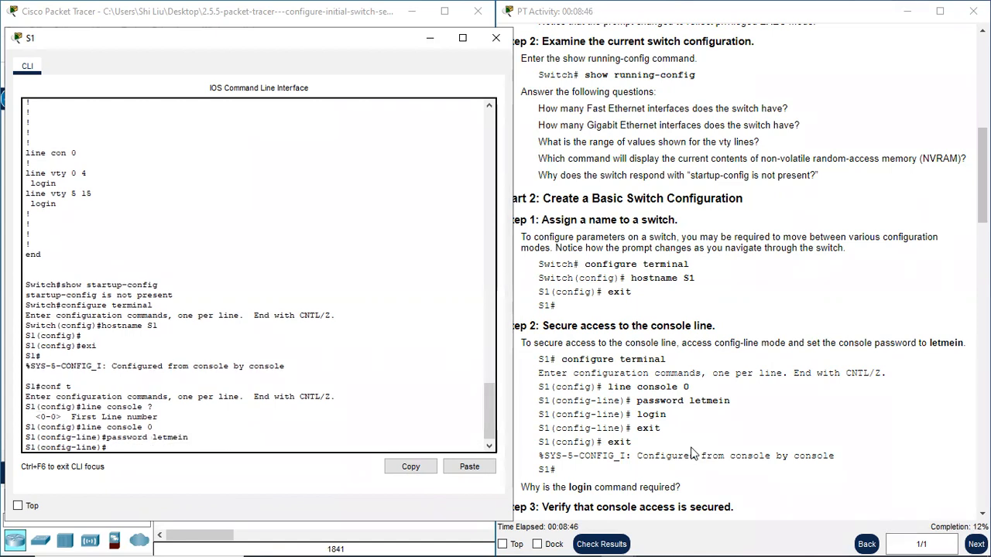
{"action": "type", "text": "login"}
{"action": "key", "text": "Return"}
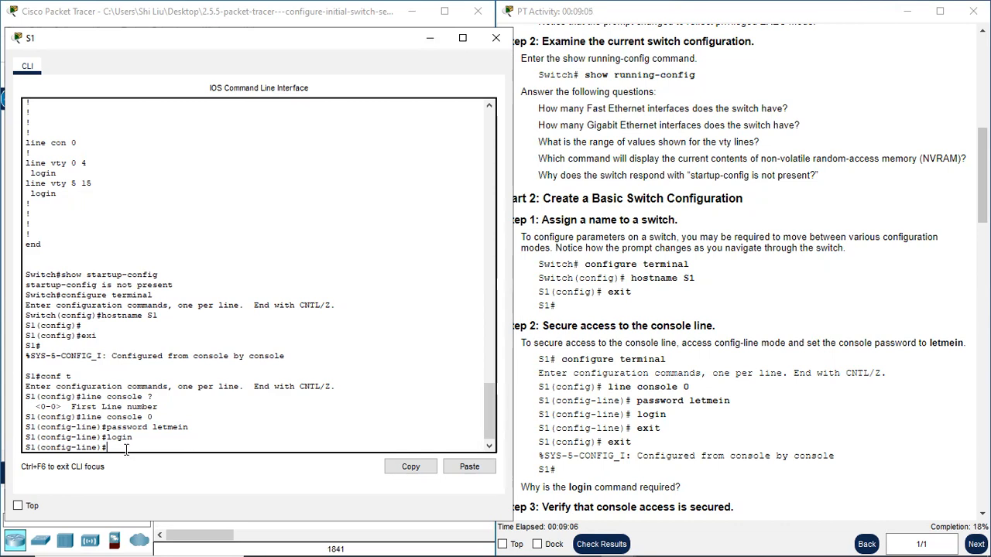
- Exit line configuration and global configuration modes to return to the privileged EXEC prompt on S1
{"action": "type", "text": "exi"}
{"action": "key", "text": "Return"}
{"action": "type", "text": "exi"}
{"action": "key", "text": "Return"}
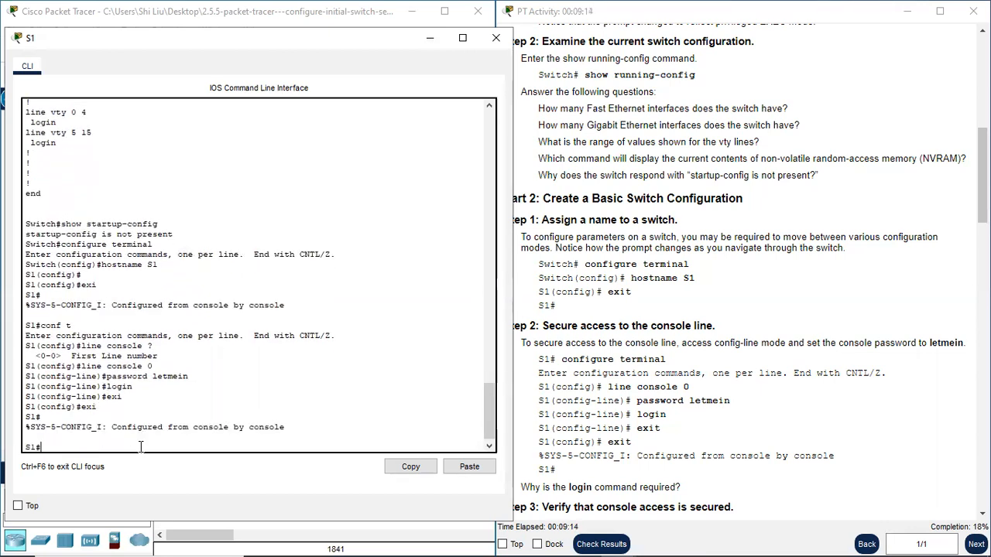
- Move the S1 window aside to view the network topology, review the login command, and put the window back
{"action": "scroll", "coordinate": [671, 433], "scroll_direction": "down", "scroll_amount": 3}
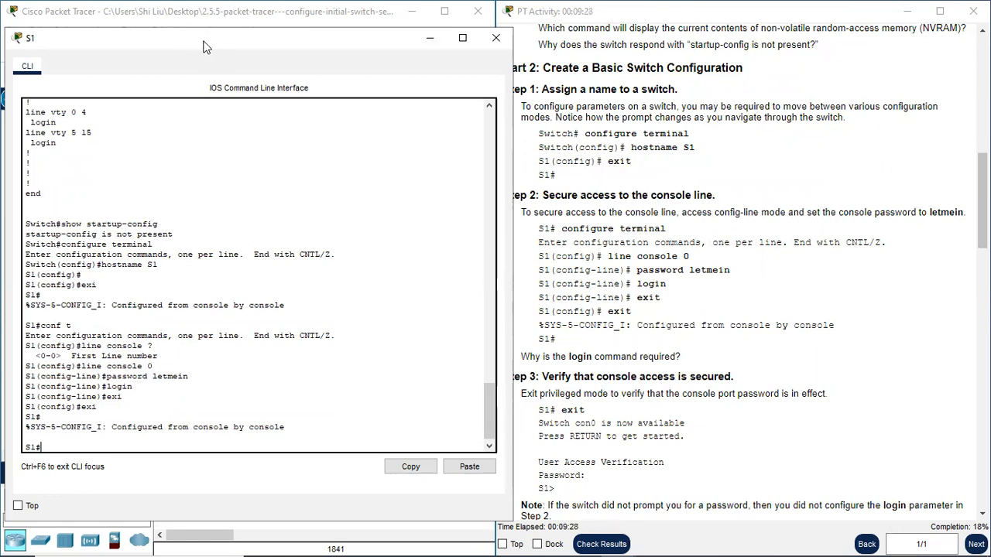
{"action": "left_click_drag", "start_coordinate": [205, 47], "coordinate": [546, 73]}
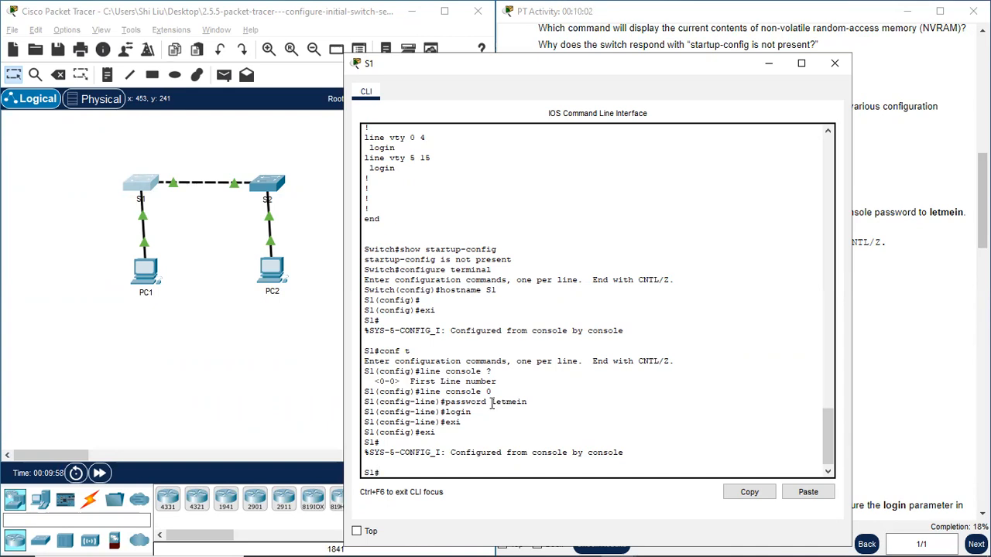
{"action": "left_click_drag", "start_coordinate": [472, 413], "coordinate": [444, 416]}
{"action": "key", "text": "super+Left"}
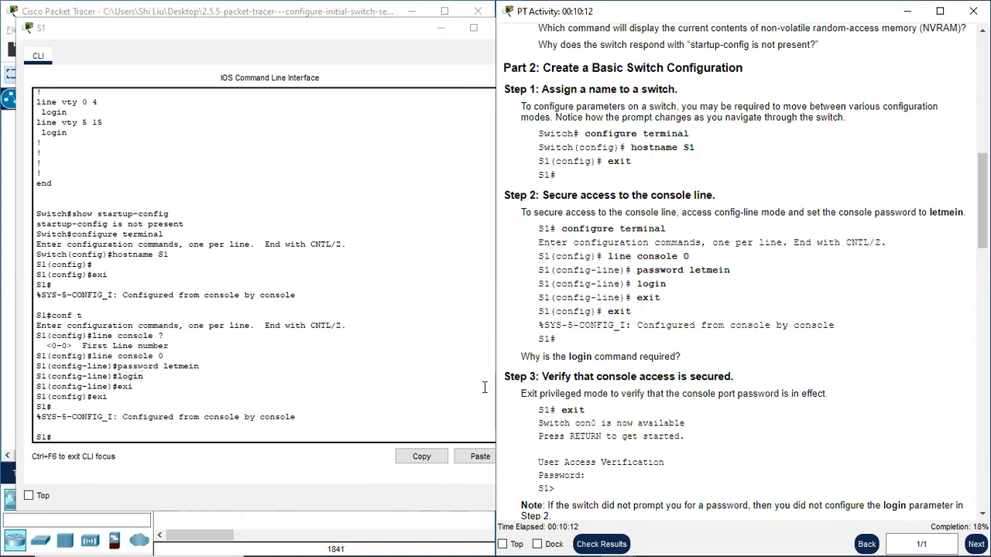
- Follow Step 3 by exiting privileged EXEC mode on S1 and logging back in with the console password
{"action": "scroll", "coordinate": [681, 366], "scroll_direction": "down", "scroll_amount": 1}
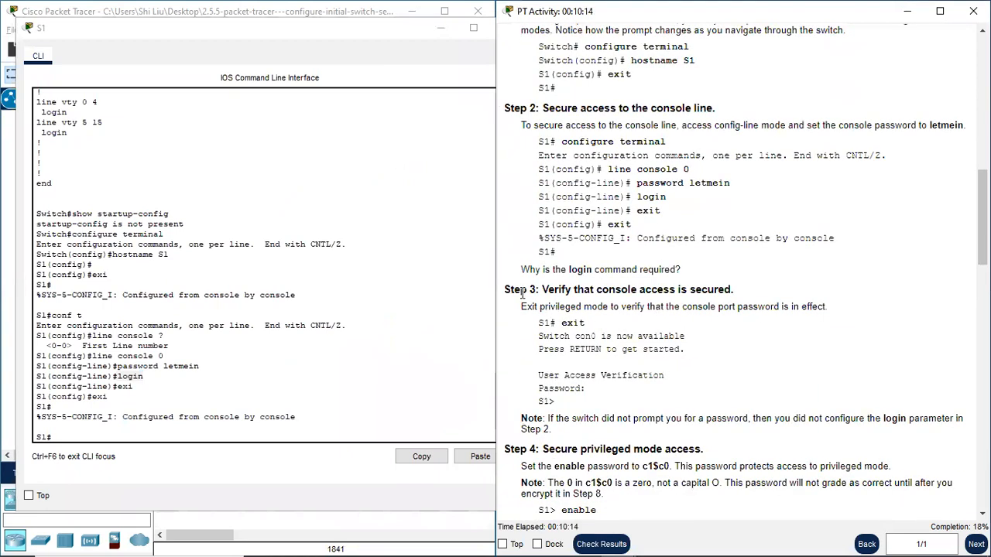
{"action": "left_click_drag", "start_coordinate": [514, 289], "coordinate": [520, 289]}
{"action": "left_click", "coordinate": [80, 433]}
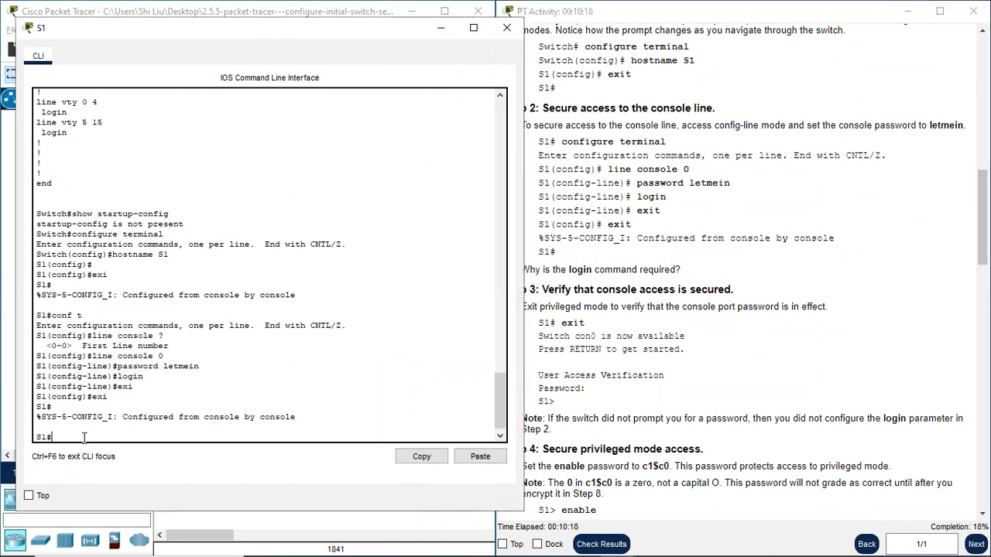
{"action": "left_click", "coordinate": [624, 327]}
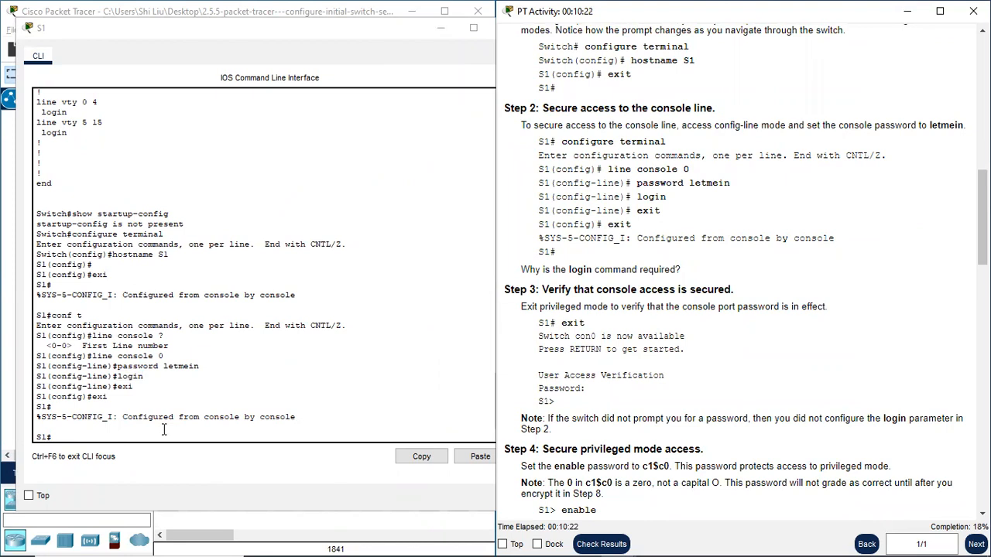
{"action": "left_click", "coordinate": [119, 432]}
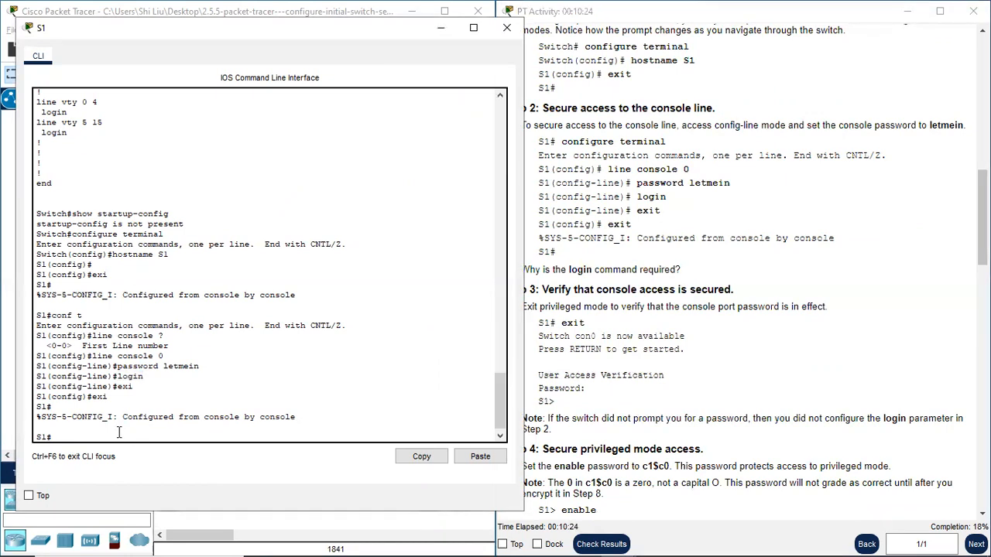
{"action": "key", "text": "Return"}
{"action": "type", "text": "exi"}
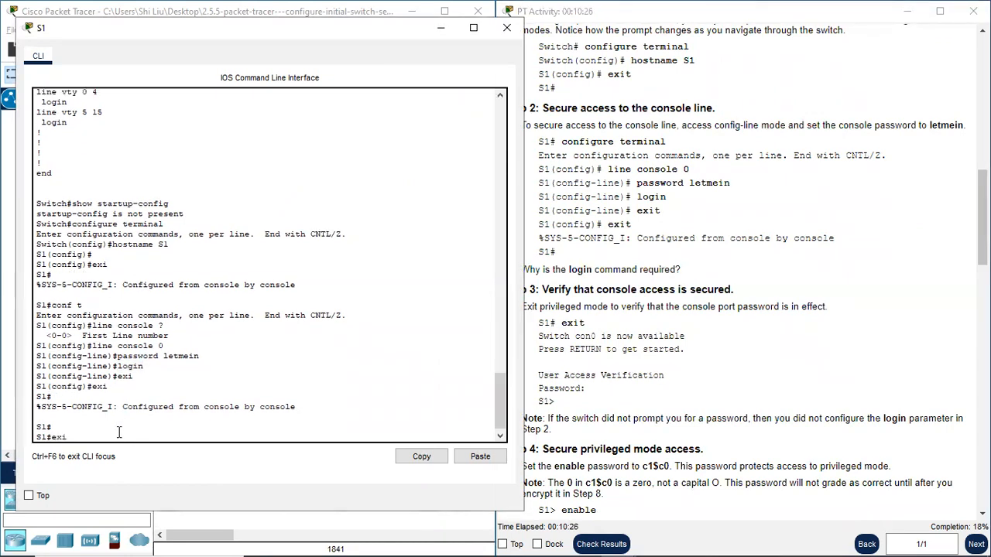
{"action": "key", "text": "Return"}
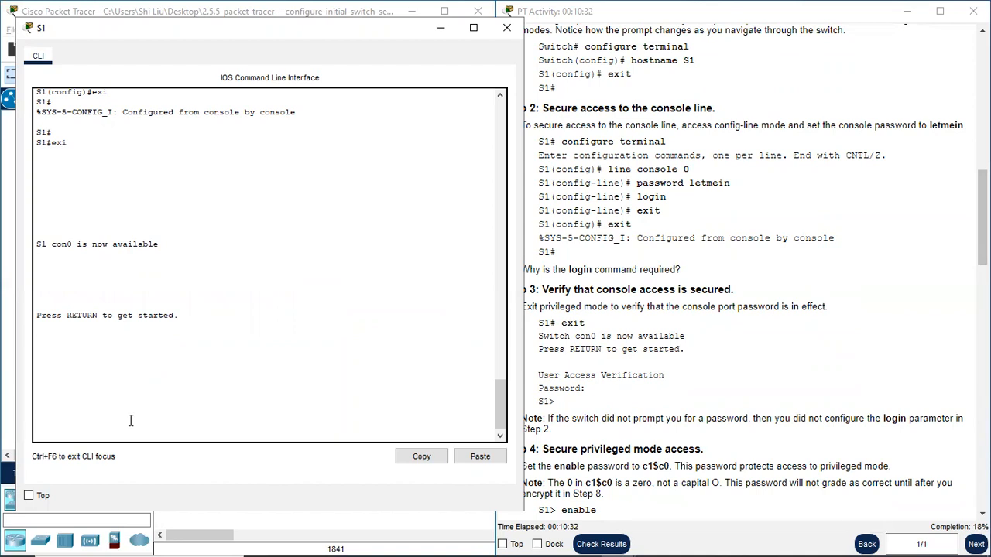
{"action": "key", "text": "Return"}
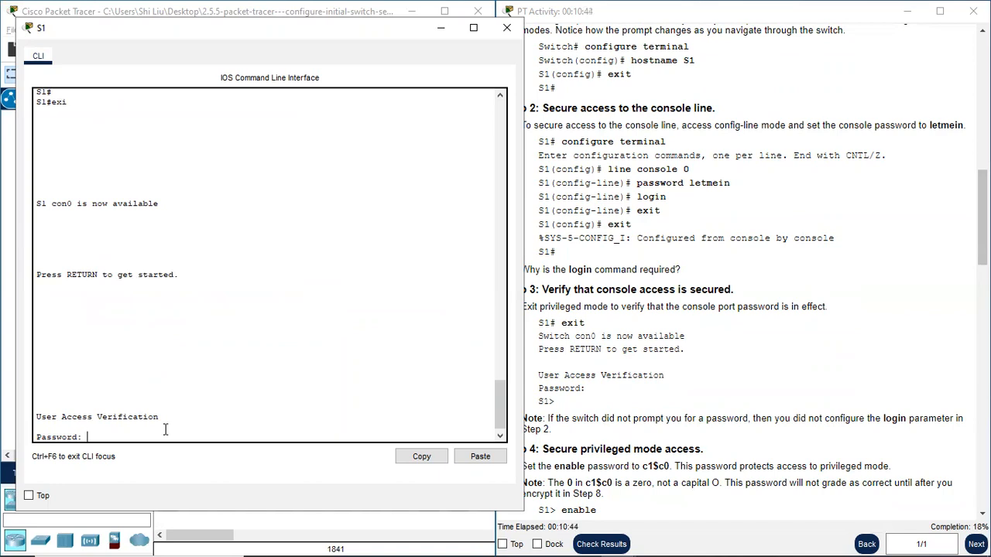
{"action": "key", "text": "Return"}
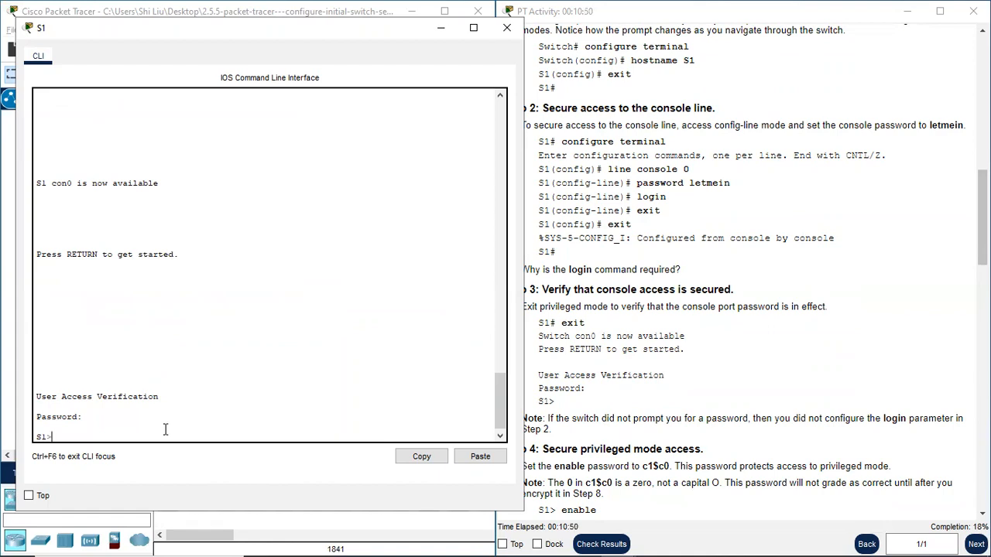
- Review the console password in Step 2 and read Step 4's instructions and note about the enable password
{"action": "left_click", "coordinate": [595, 430]}
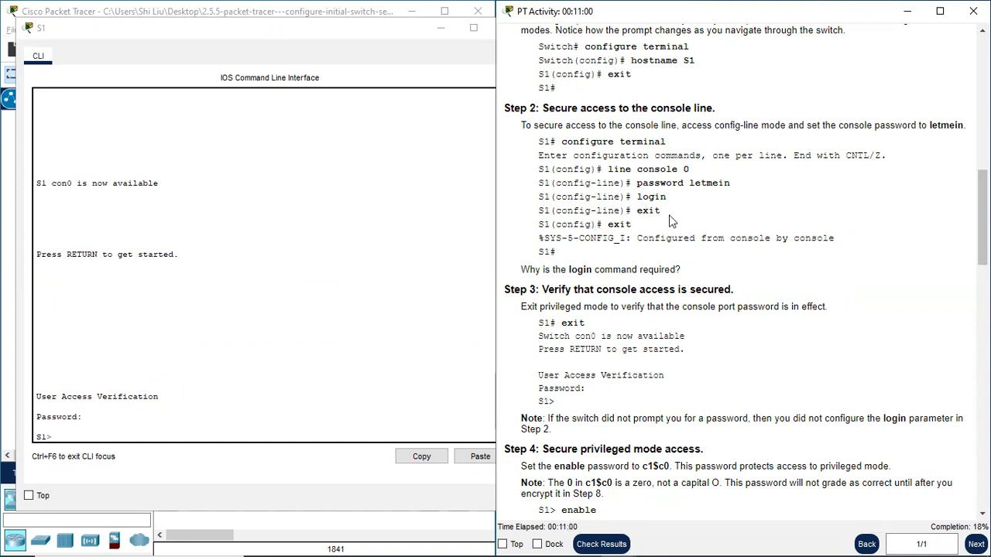
{"action": "left_click_drag", "start_coordinate": [669, 199], "coordinate": [741, 186]}
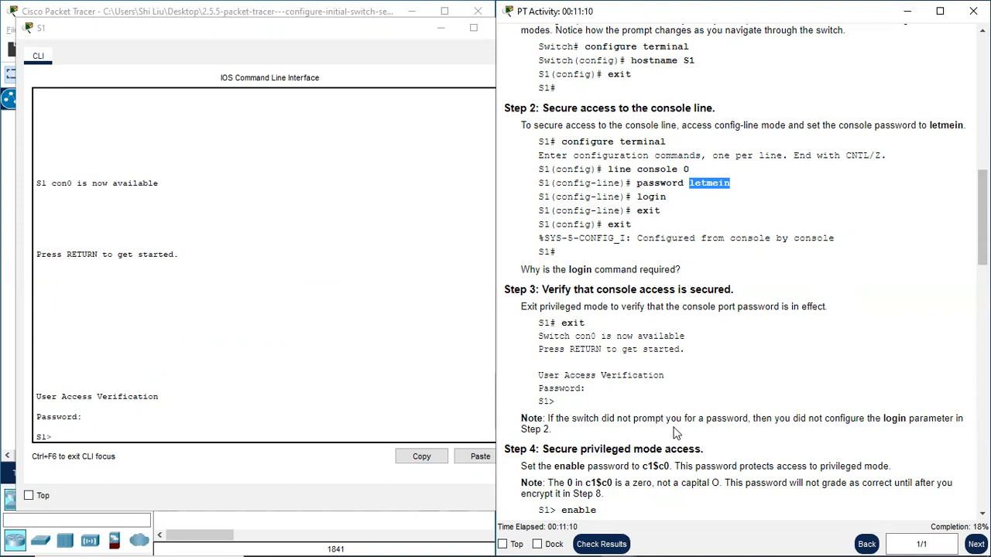
{"action": "scroll", "coordinate": [673, 419], "scroll_direction": "down", "scroll_amount": 5}
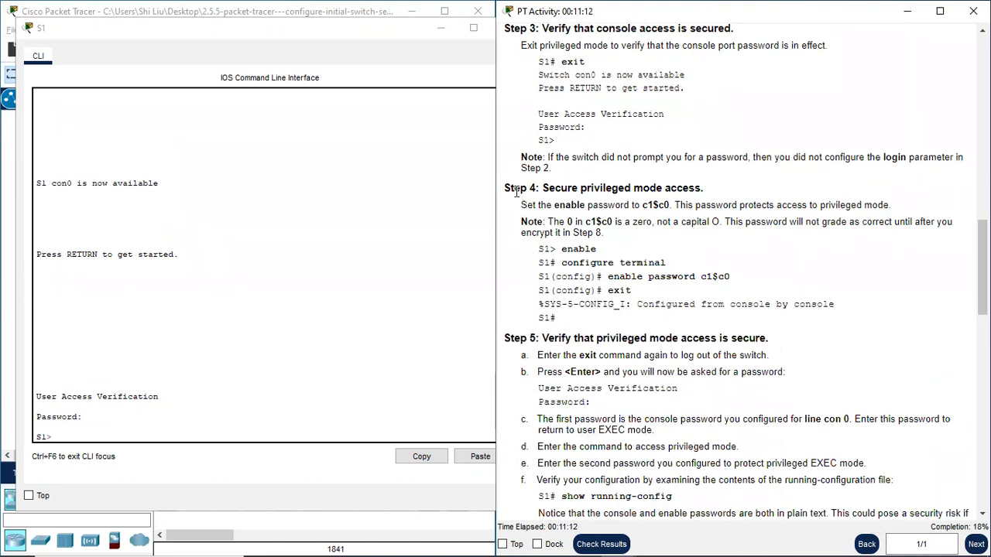
{"action": "left_click_drag", "start_coordinate": [514, 188], "coordinate": [536, 188]}
{"action": "left_click_drag", "start_coordinate": [630, 206], "coordinate": [555, 204]}
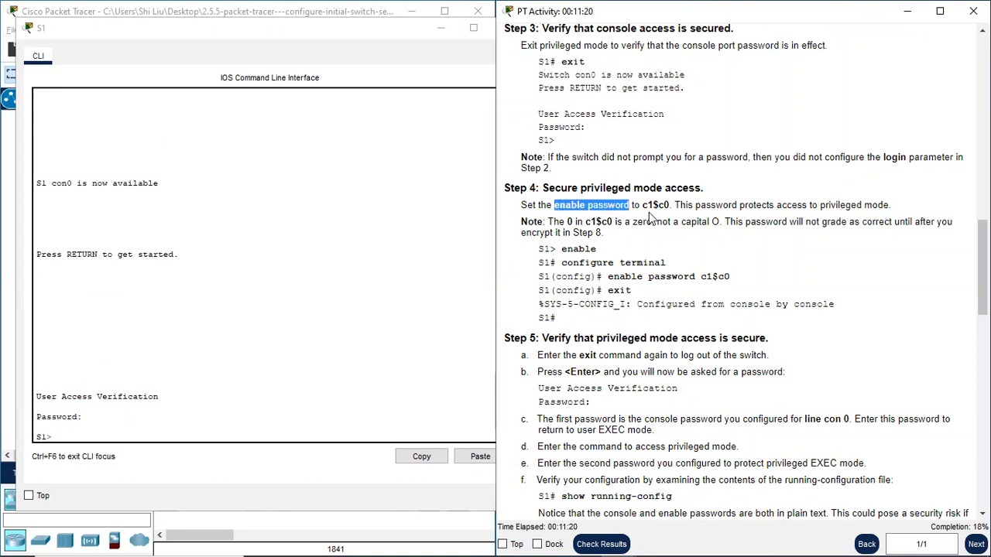
{"action": "left_click_drag", "start_coordinate": [641, 206], "coordinate": [671, 203]}
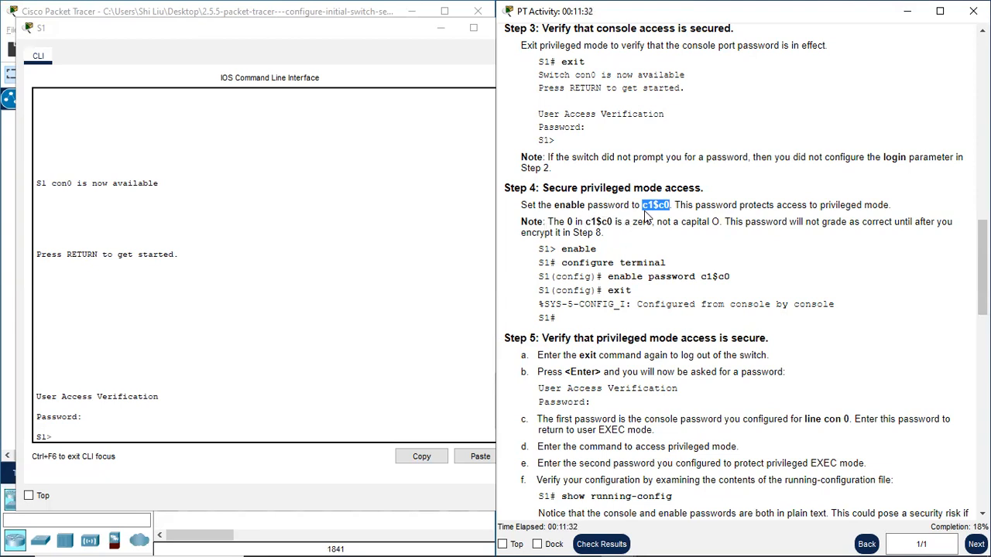
{"action": "left_click", "coordinate": [607, 223]}
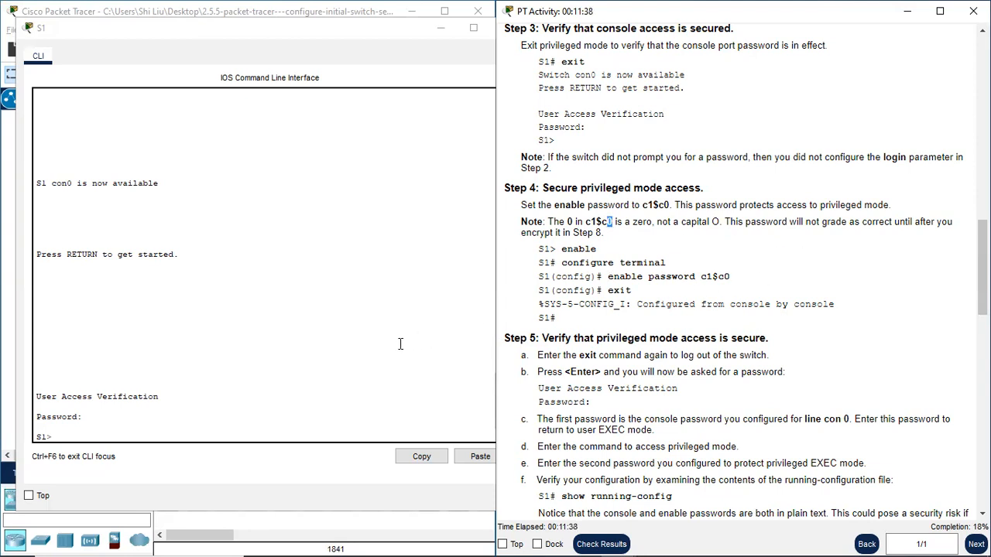
- Enter privileged EXEC mode on S1 with en and global configuration mode with conf t
{"action": "left_click", "coordinate": [66, 435]}
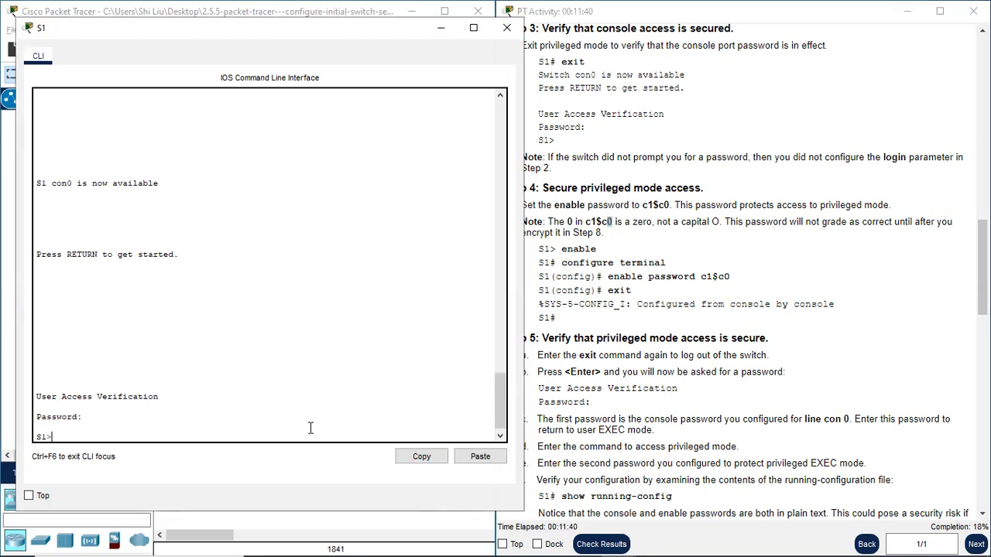
{"action": "type", "text": "en"}
{"action": "key", "text": "Return"}
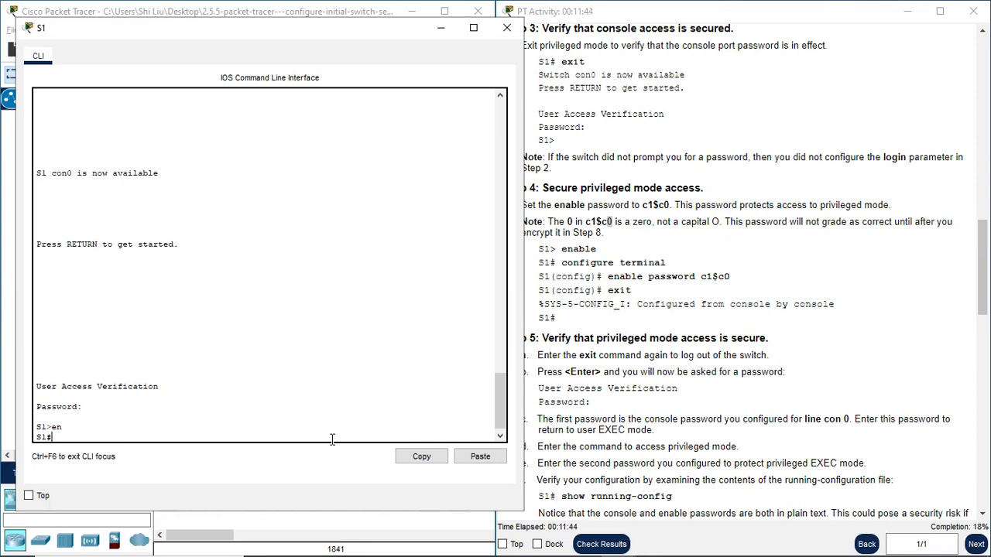
{"action": "type", "text": "conf t"}
{"action": "key", "text": "Return"}
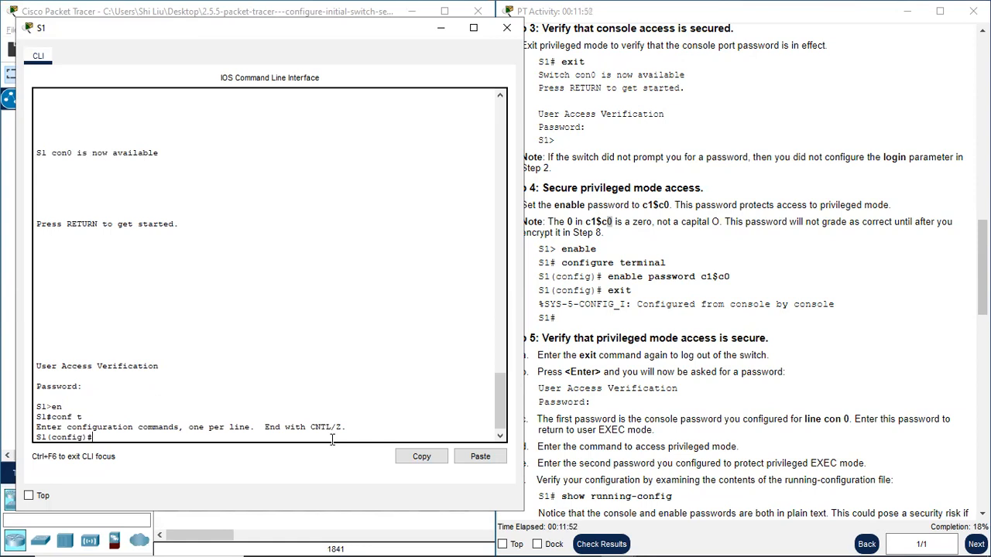
- Set the enable password from Step 4 with the enable password command and exit global configuration mode
{"action": "type", "text": "enable password c1"}
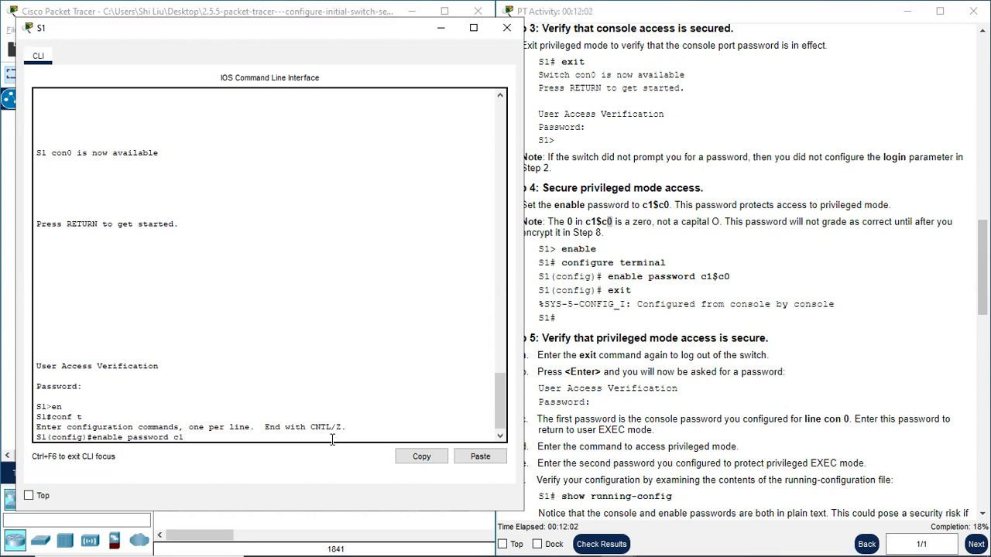
{"action": "type", "text": "$c0"}
{"action": "key", "text": "Return"}
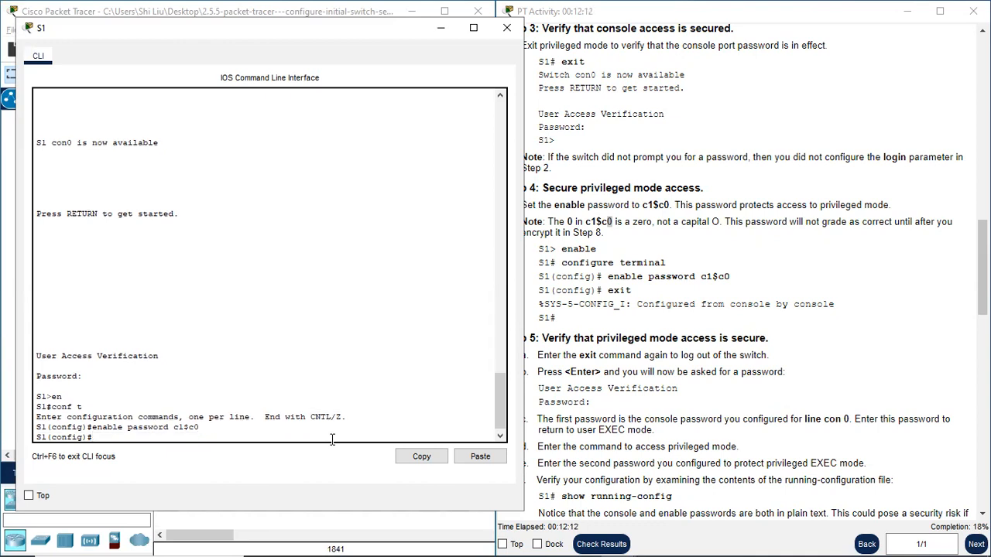
{"action": "type", "text": "exi"}
{"action": "key", "text": "Return"}
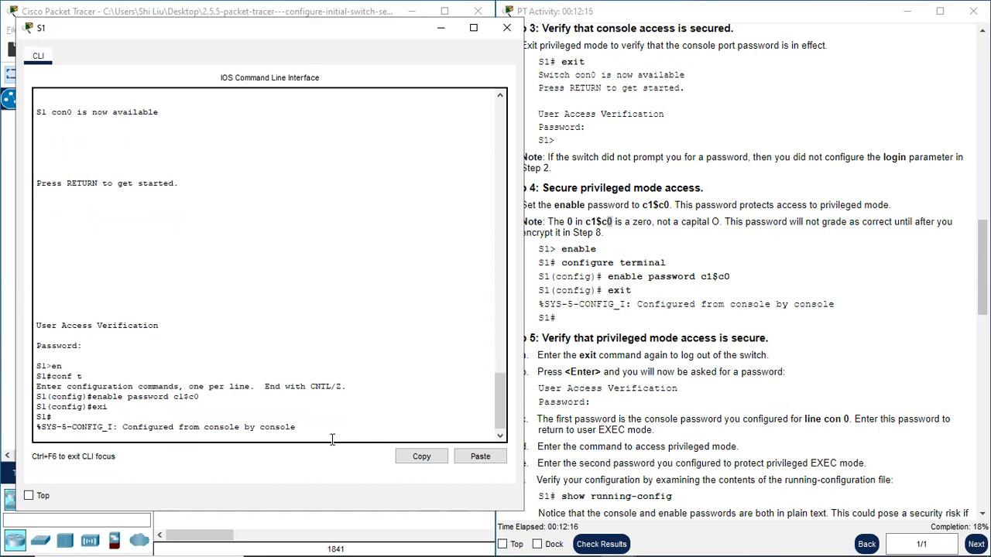
- Follow Step 5 by logging out of S1 with exi and returning to user EXEC mode with the console password
{"action": "left_click", "coordinate": [632, 387]}
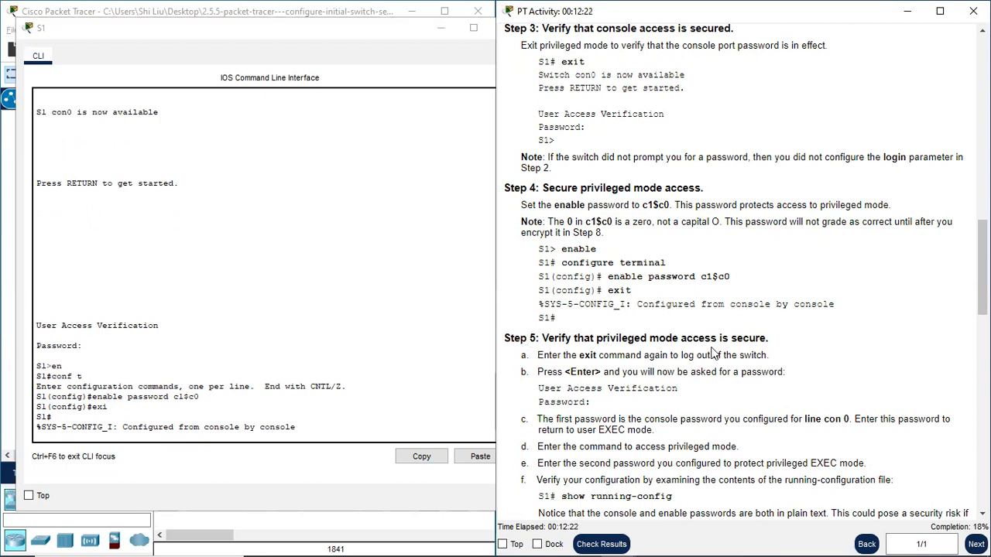
{"action": "scroll", "coordinate": [759, 352], "scroll_direction": "down", "scroll_amount": 3}
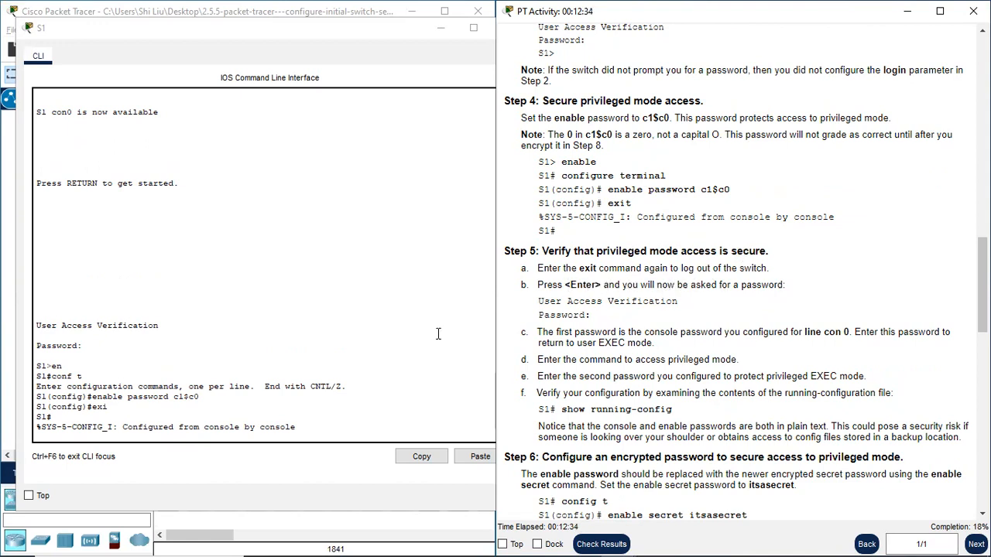
{"action": "left_click", "coordinate": [126, 431]}
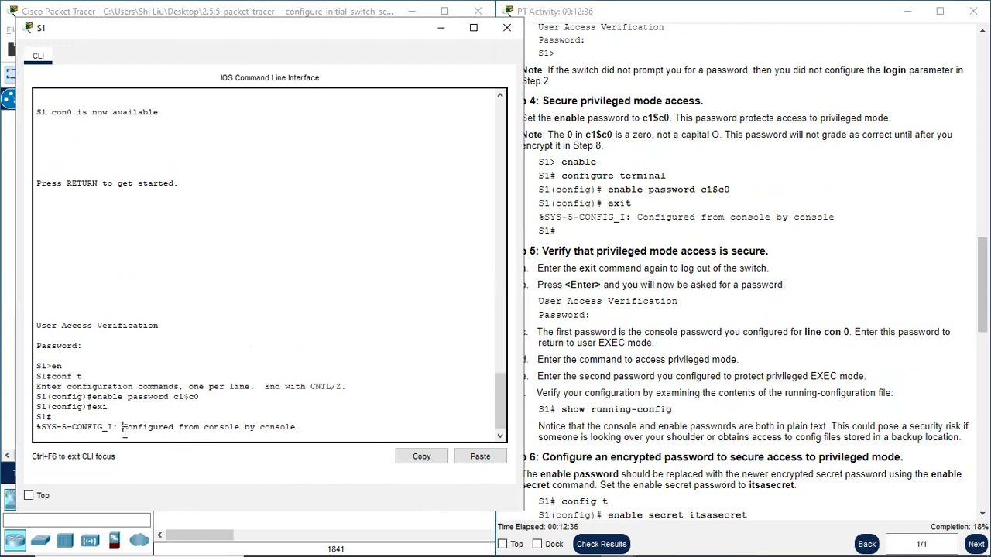
{"action": "key", "text": "Return"}
{"action": "type", "text": "exi"}
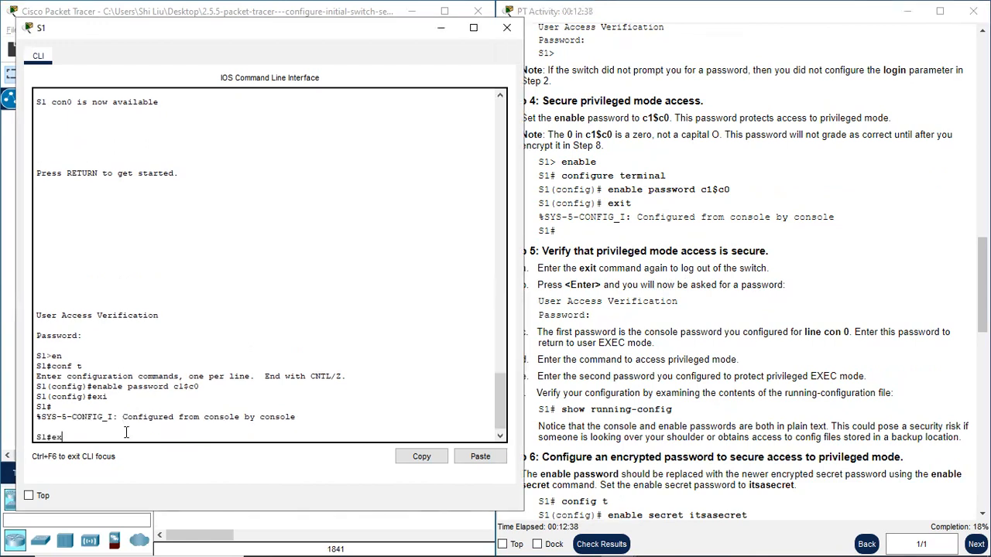
{"action": "key", "text": "Return"}
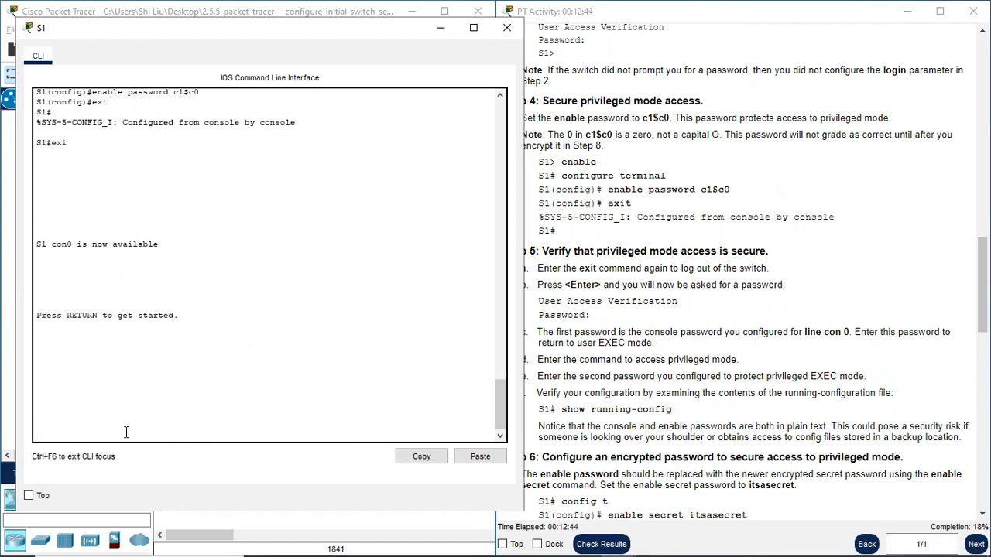
{"action": "key", "text": "Return"}
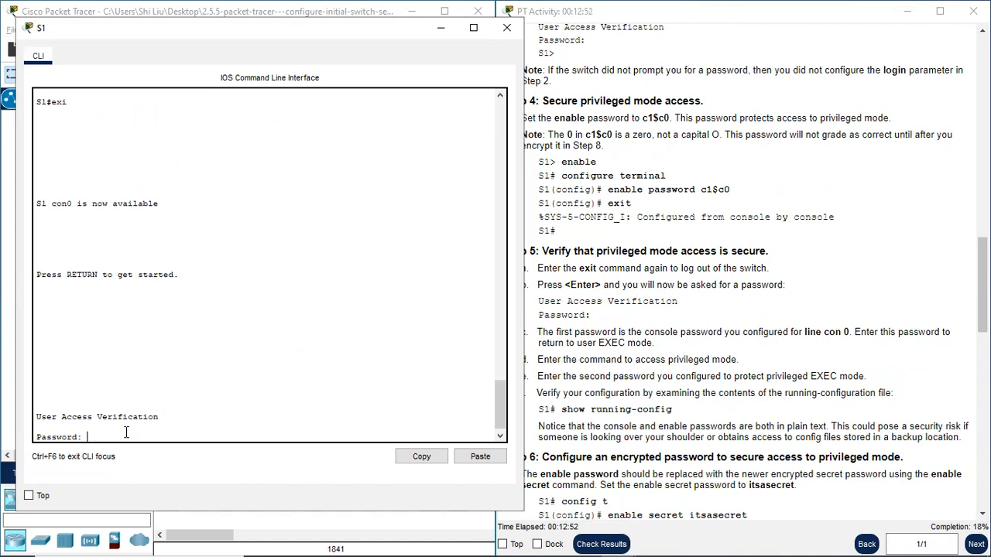
{"action": "key", "text": "Return"}
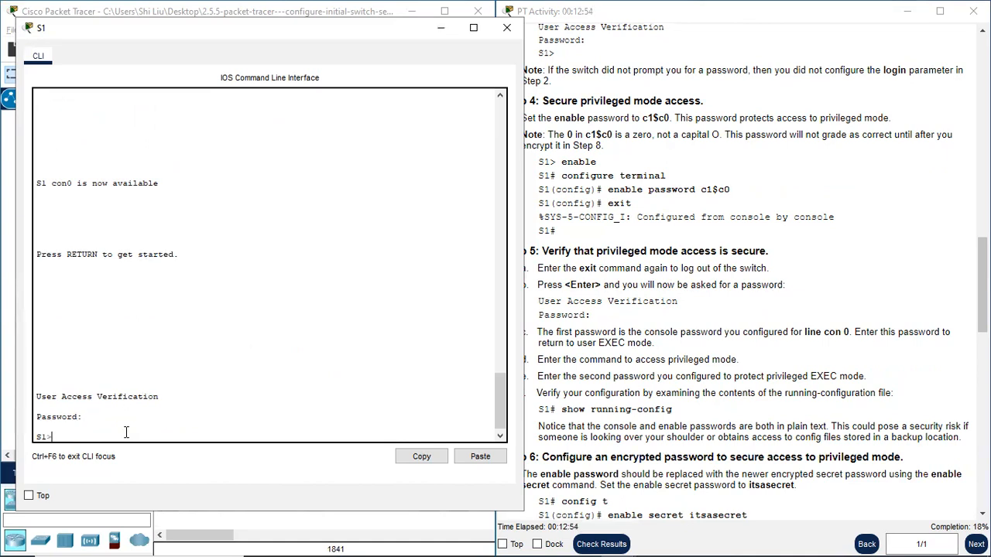
- Enter privileged EXEC mode on S1 with en and the enable password
{"action": "type", "text": "en"}
{"action": "key", "text": "Return"}
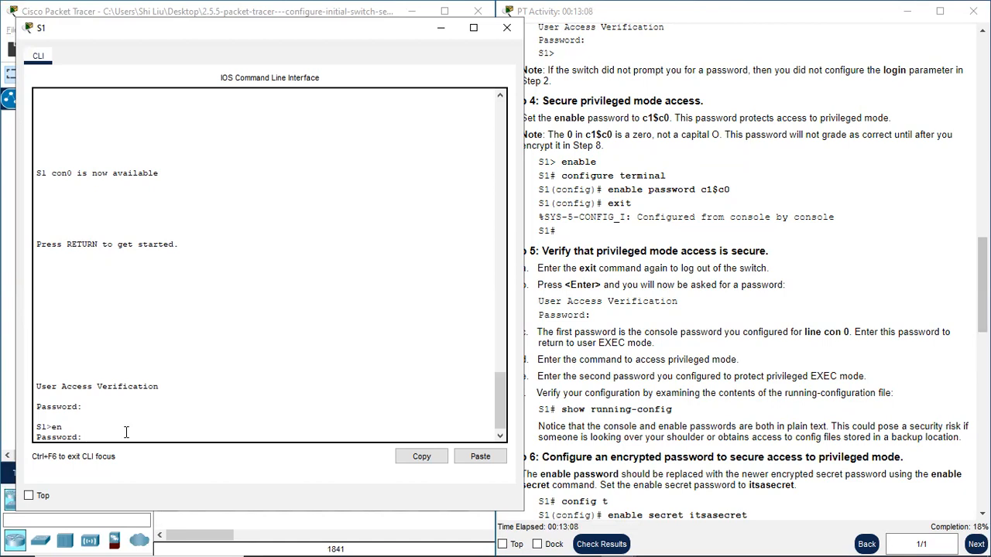
{"action": "key", "text": "Return"}
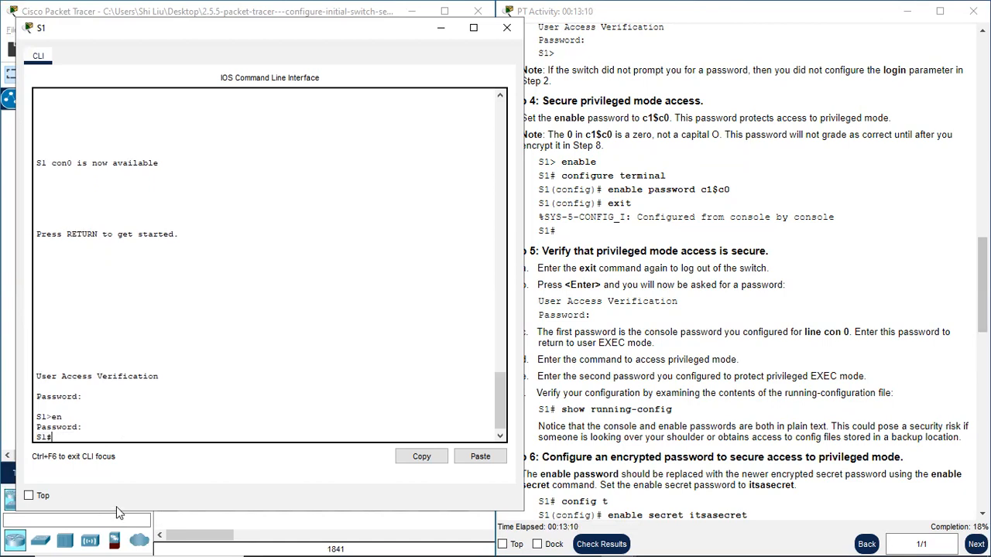
- Display S1's complete running configuration with sh running-config, as Step 5f instructs
{"action": "left_click", "coordinate": [698, 332]}
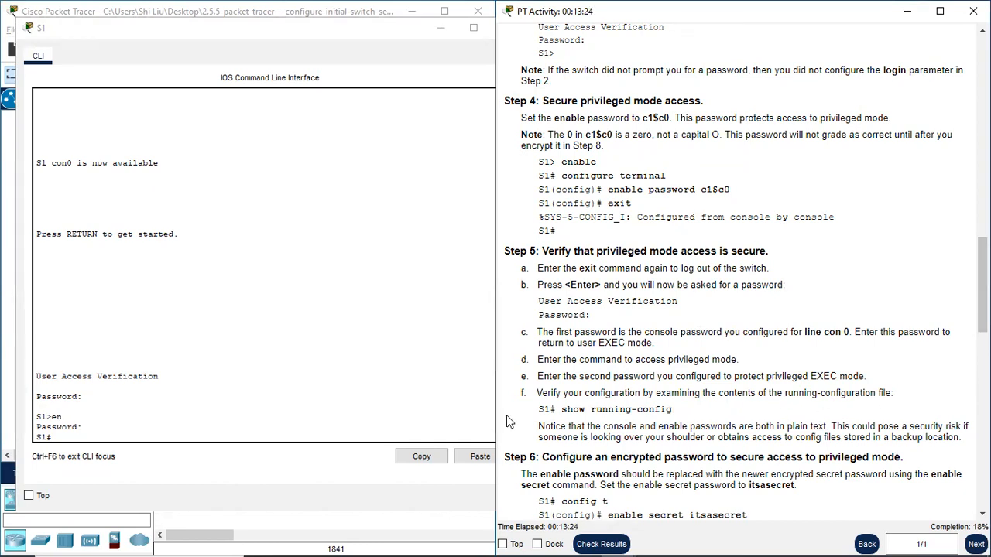
{"action": "left_click", "coordinate": [111, 435]}
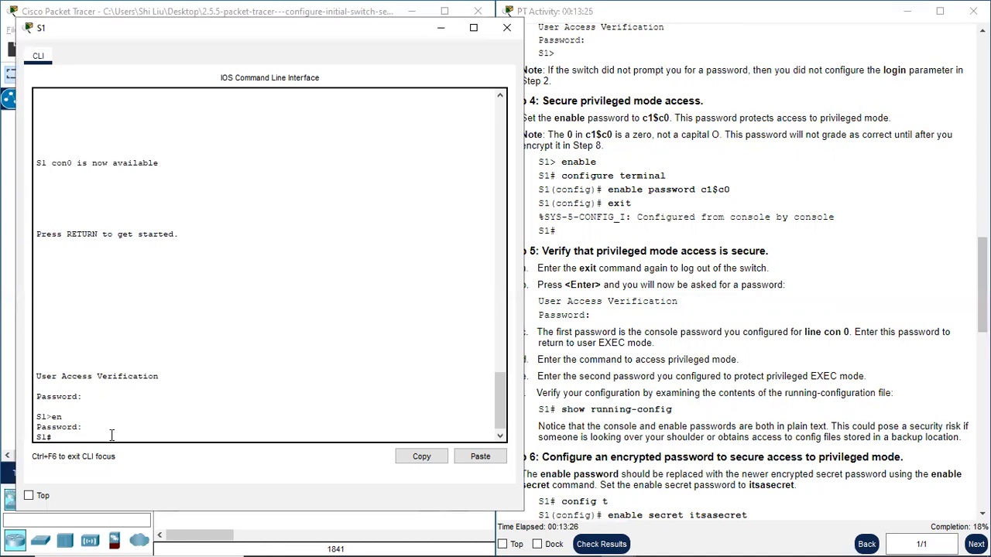
{"action": "key", "text": "Return"}
{"action": "key", "text": "Return"}
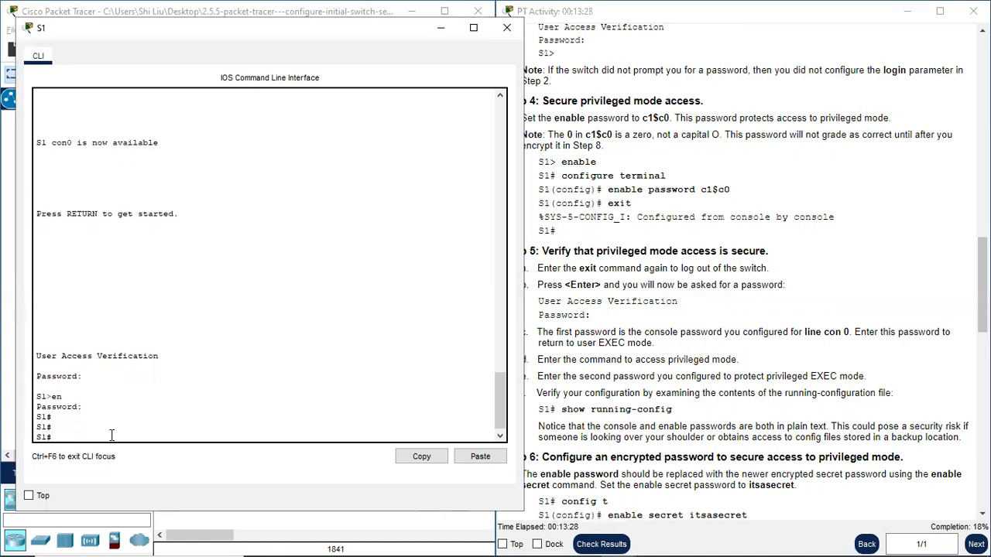
{"action": "type", "text": "sh running-config"}
{"action": "key", "text": "Return"}
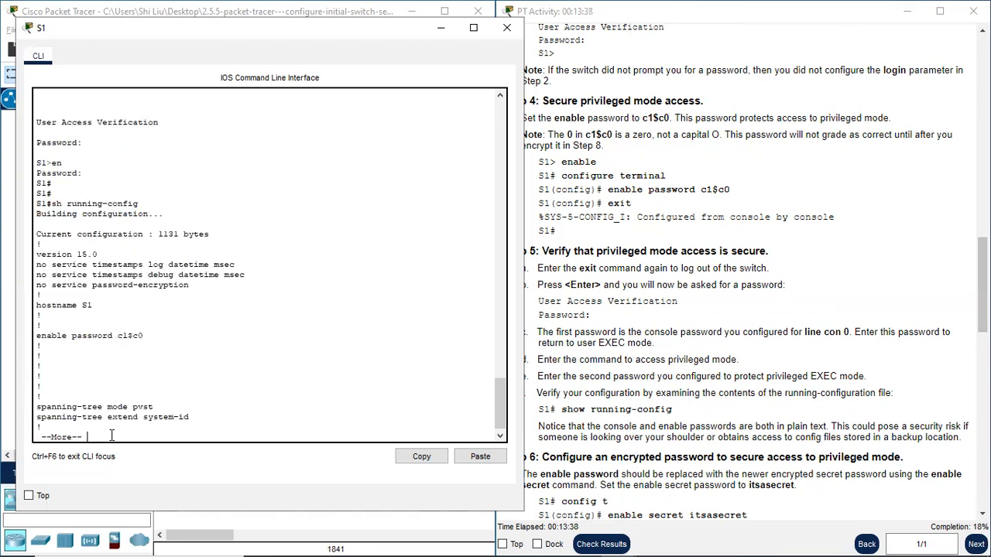
{"action": "key", "text": "space"}
{"action": "key", "text": "space"}
{"action": "key", "text": "space"}
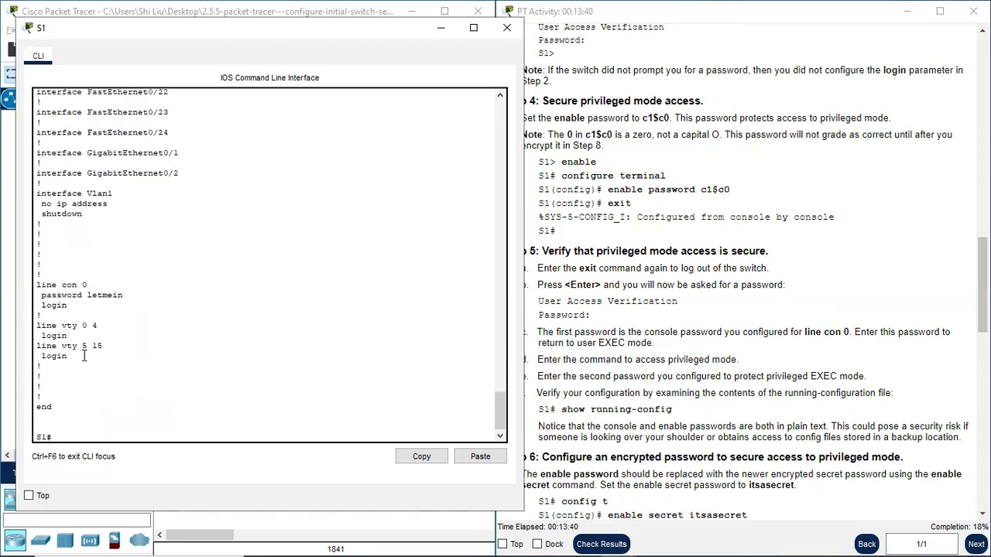
- Check the hostname, enable password and line con 0 password and login entries in the running configuration
{"action": "scroll", "coordinate": [93, 341], "scroll_direction": "up", "scroll_amount": 15}
{"action": "scroll", "coordinate": [105, 315], "scroll_direction": "up", "scroll_amount": 14}
{"action": "scroll", "coordinate": [109, 315], "scroll_direction": "down", "scroll_amount": 6}
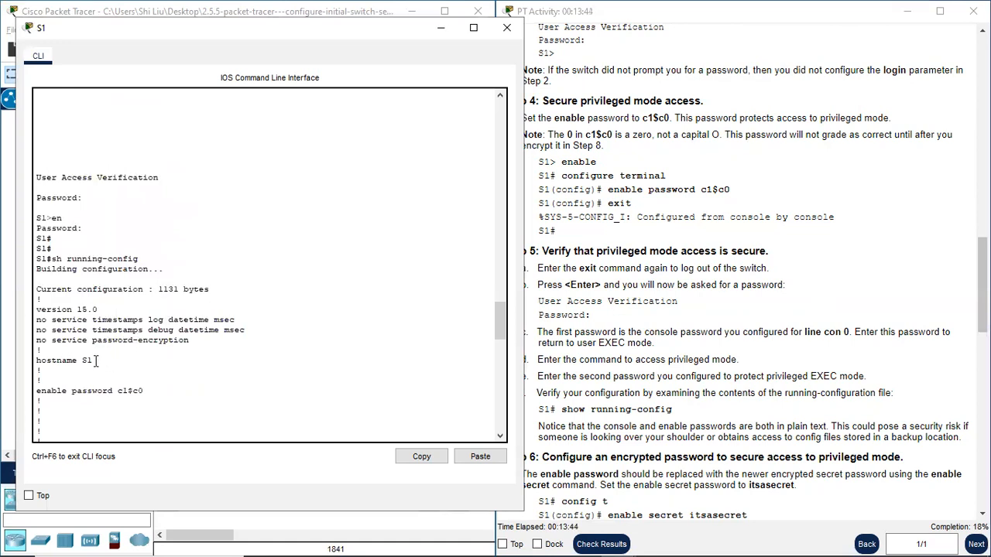
{"action": "left_click_drag", "start_coordinate": [94, 360], "coordinate": [37, 361]}
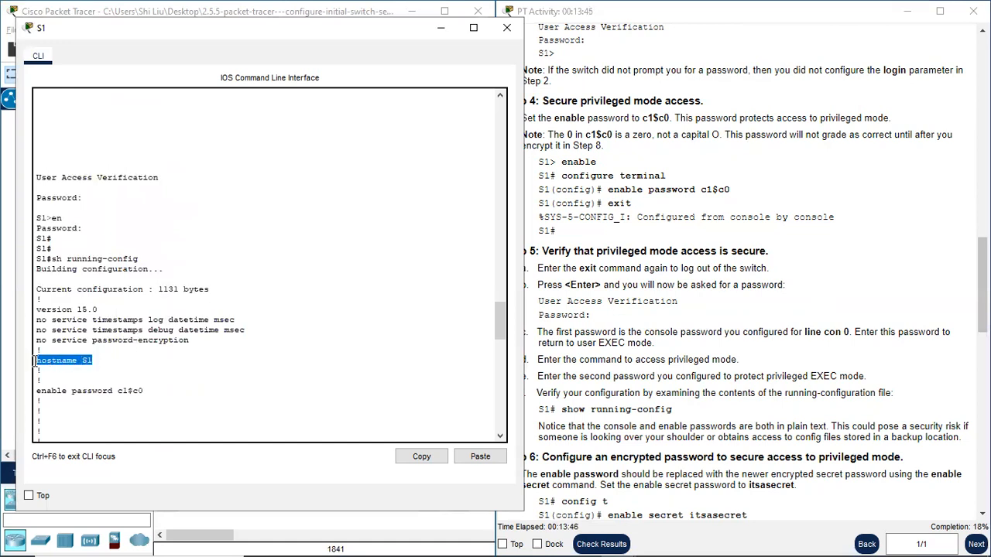
{"action": "scroll", "coordinate": [168, 370], "scroll_direction": "down", "scroll_amount": 3}
{"action": "left_click_drag", "start_coordinate": [34, 304], "coordinate": [113, 304]}
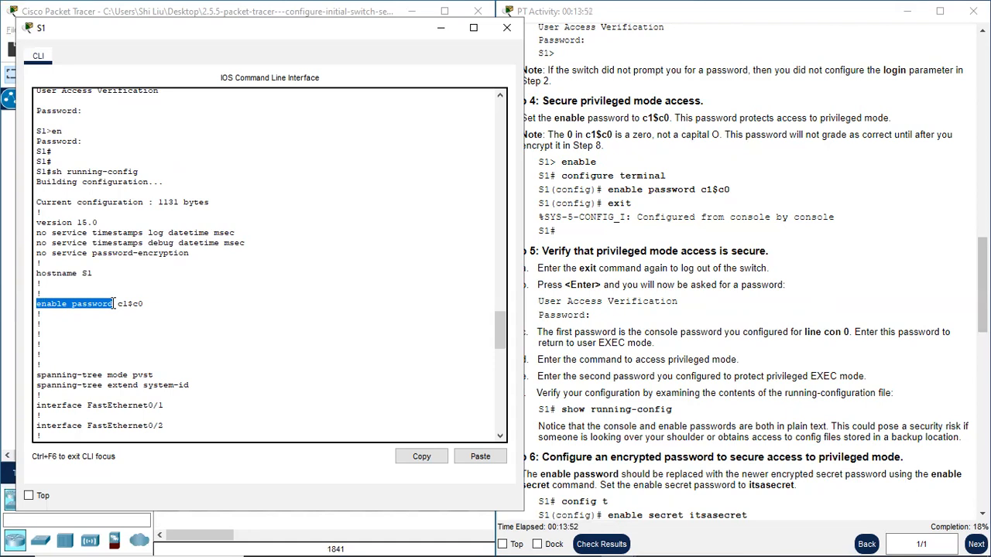
{"action": "left_click_drag", "start_coordinate": [145, 305], "coordinate": [120, 306]}
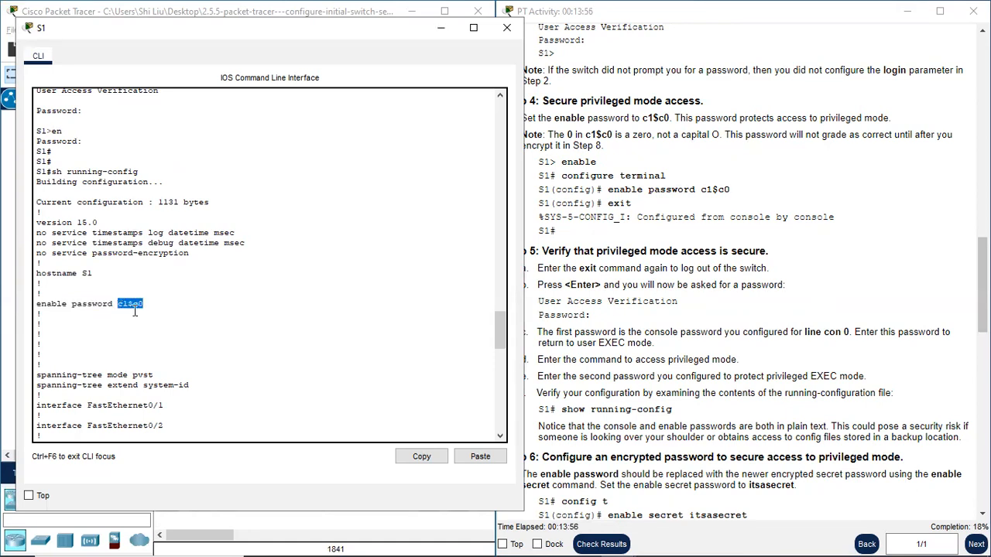
{"action": "scroll", "coordinate": [172, 330], "scroll_direction": "down", "scroll_amount": 2}
{"action": "scroll", "coordinate": [168, 332], "scroll_direction": "down", "scroll_amount": 20}
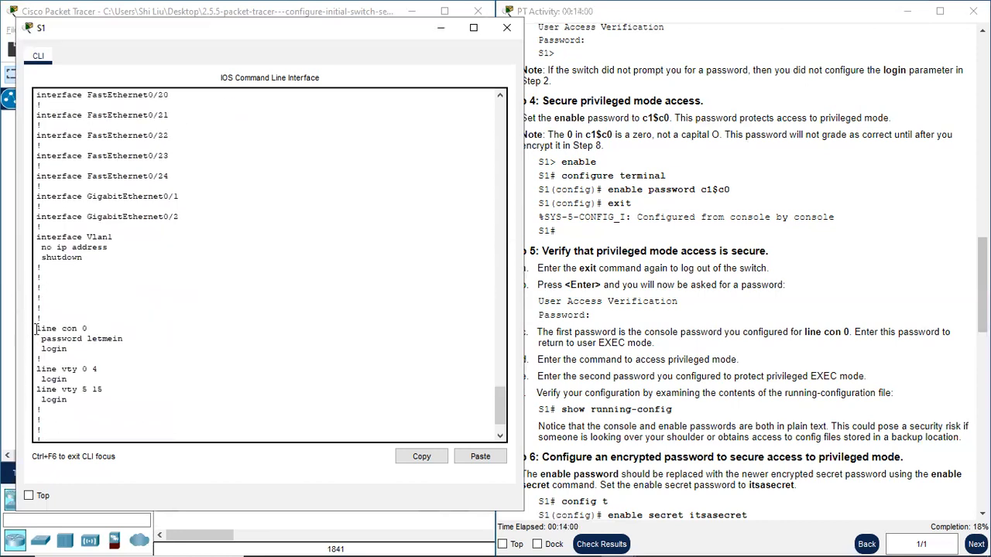
{"action": "mouse_move", "coordinate": [55, 338]}
{"action": "left_mouse_down"}
{"action": "mouse_move", "coordinate": [123, 338]}
{"action": "mouse_move", "coordinate": [41, 349]}
{"action": "left_mouse_up"}
{"action": "scroll", "coordinate": [110, 374], "scroll_direction": "down", "scroll_amount": 2}
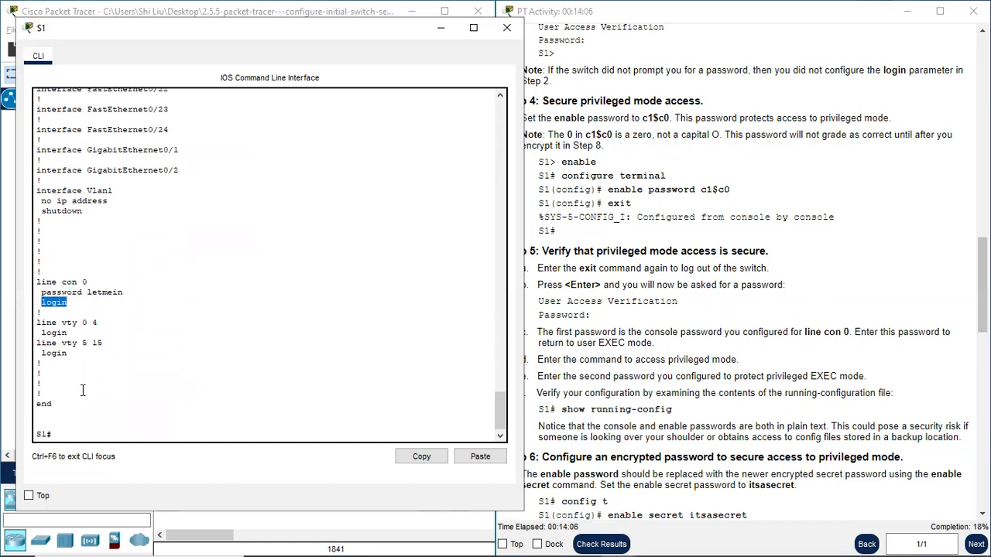
{"action": "left_click", "coordinate": [63, 435]}
{"action": "scroll", "coordinate": [772, 357], "scroll_direction": "down", "scroll_amount": 2}
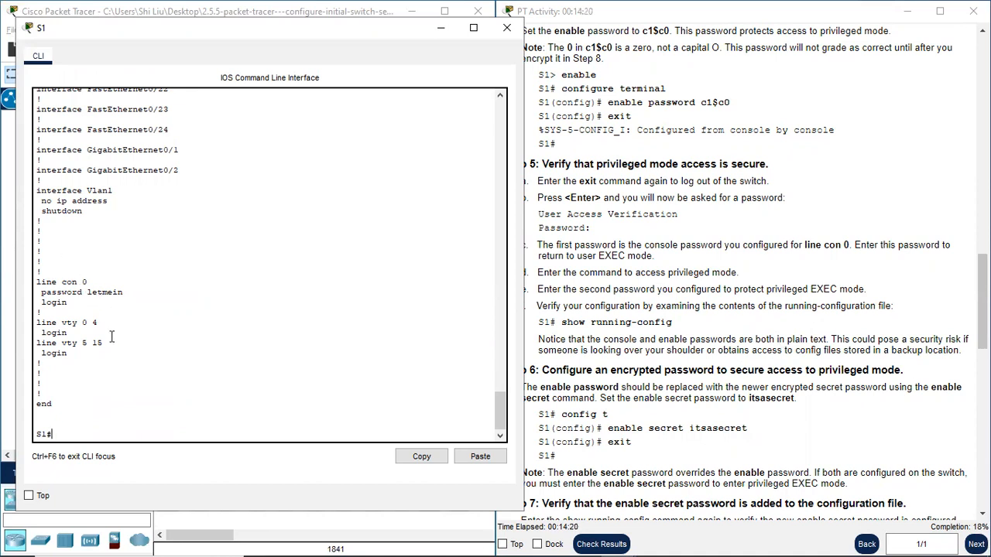
- Examine how the console and enable passwords are stored in the running configuration and read Step 6's enable secret instructions
{"action": "left_click_drag", "start_coordinate": [123, 292], "coordinate": [88, 291]}
{"action": "left_click_drag", "start_coordinate": [123, 293], "coordinate": [98, 296]}
{"action": "left_click", "coordinate": [94, 295]}
{"action": "double_click", "coordinate": [101, 292]}
{"action": "scroll", "coordinate": [187, 215], "scroll_direction": "up", "scroll_amount": 10}
{"action": "scroll", "coordinate": [187, 214], "scroll_direction": "up", "scroll_amount": 9}
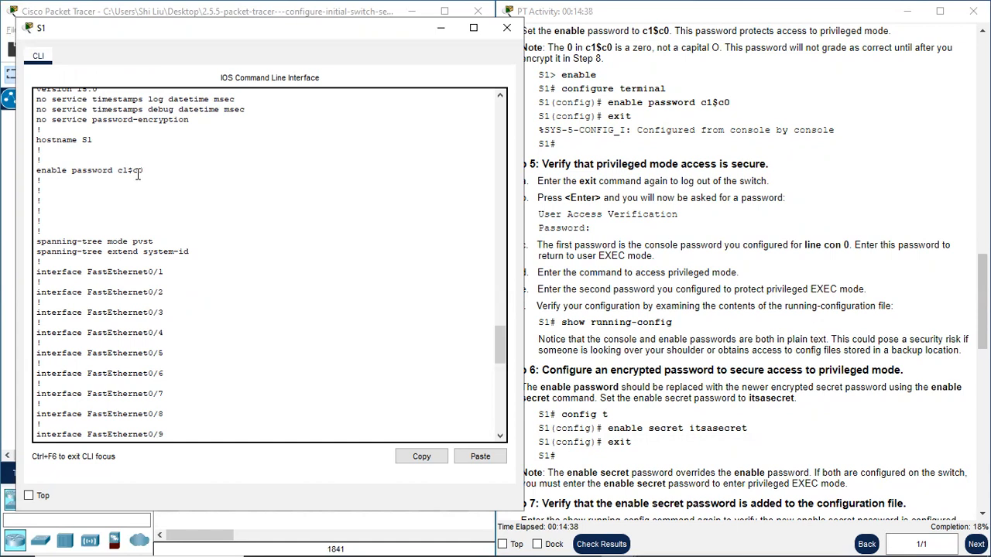
{"action": "left_click_drag", "start_coordinate": [145, 168], "coordinate": [118, 169]}
{"action": "scroll", "coordinate": [161, 348], "scroll_direction": "down", "scroll_amount": 15}
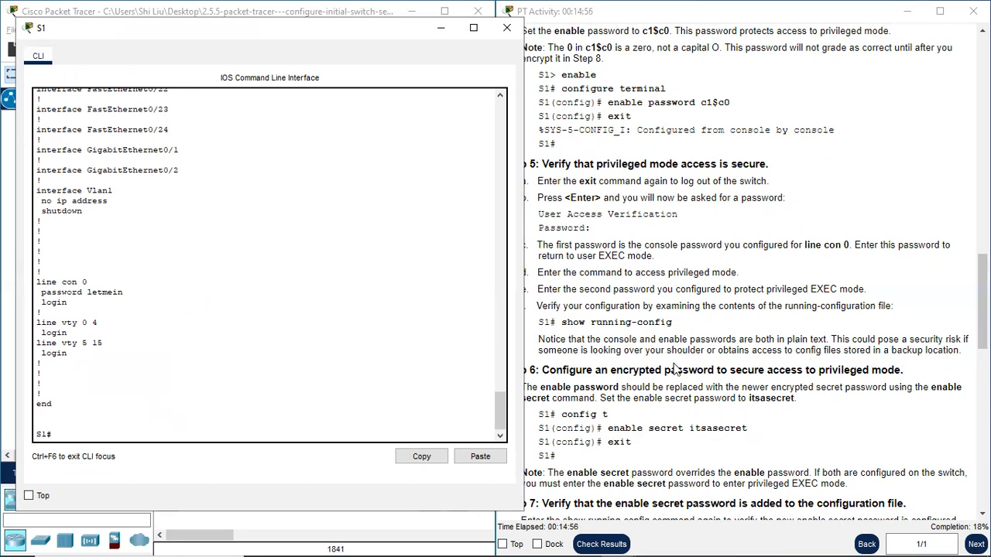
{"action": "scroll", "coordinate": [675, 370], "scroll_direction": "down", "scroll_amount": 2}
{"action": "left_click", "coordinate": [569, 293]}
{"action": "left_click_drag", "start_coordinate": [513, 285], "coordinate": [524, 284]}
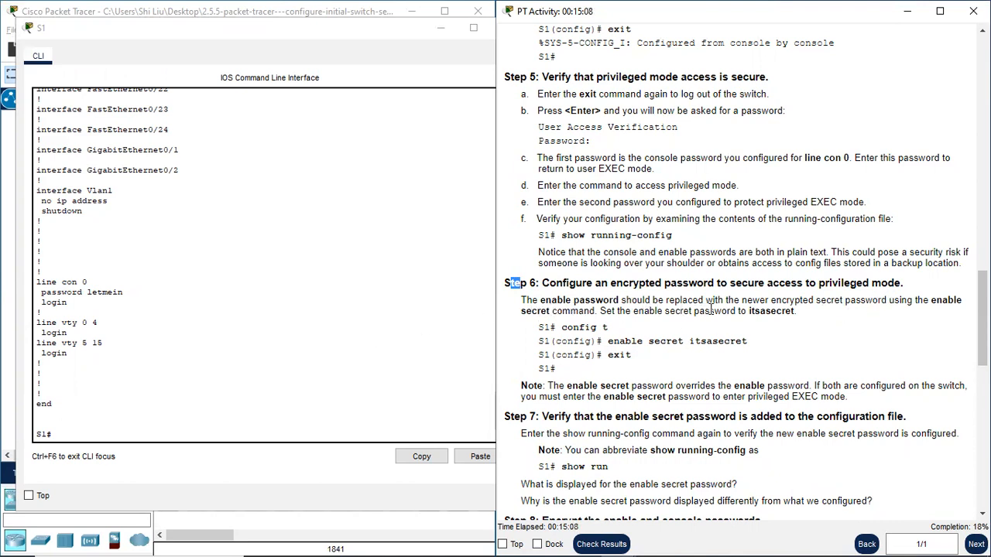
{"action": "scroll", "coordinate": [101, 237], "scroll_direction": "up", "scroll_amount": 14}
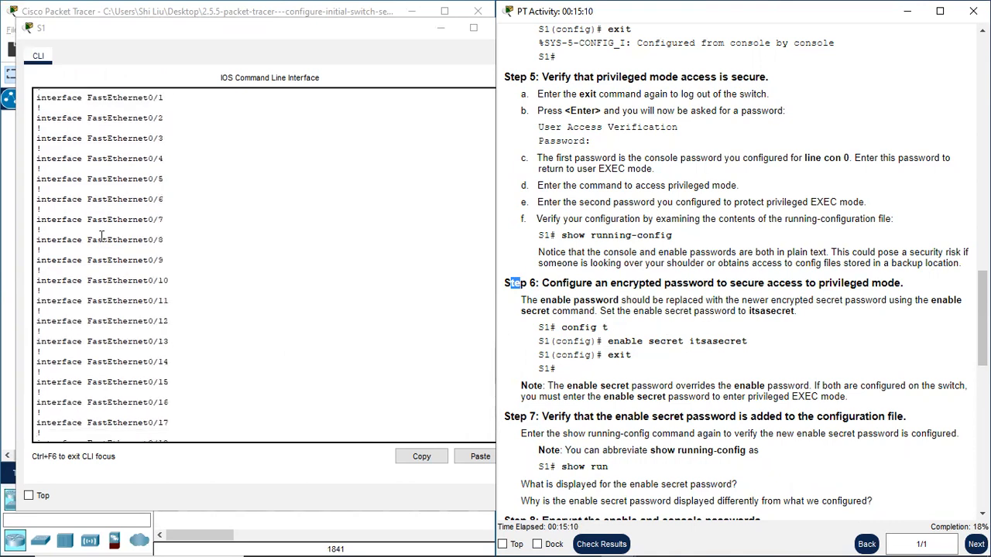
{"action": "scroll", "coordinate": [101, 237], "scroll_direction": "up", "scroll_amount": 7}
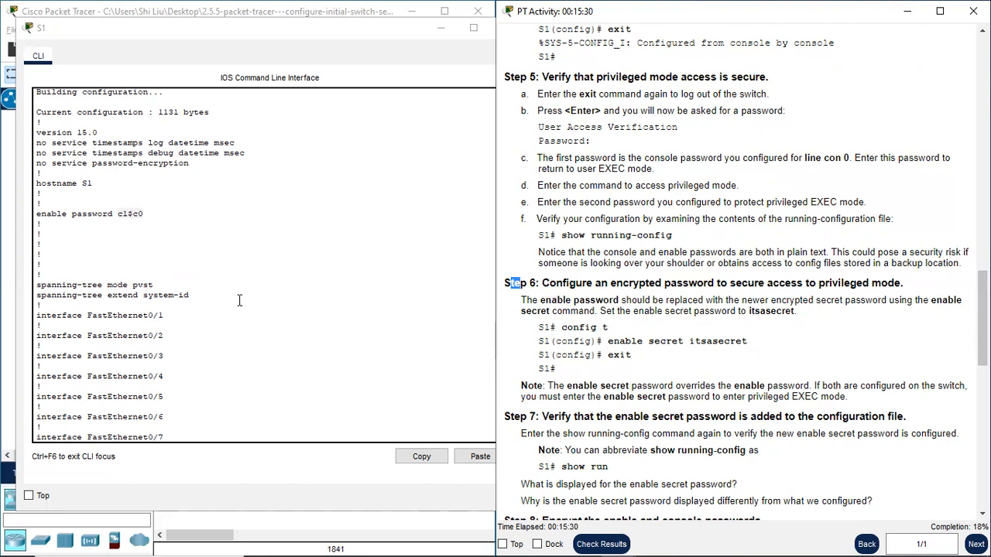
- From global configuration mode (conf t), set the Step 6 password with the enable secret command and return to privileged EXEC mode
{"action": "left_click", "coordinate": [64, 434]}
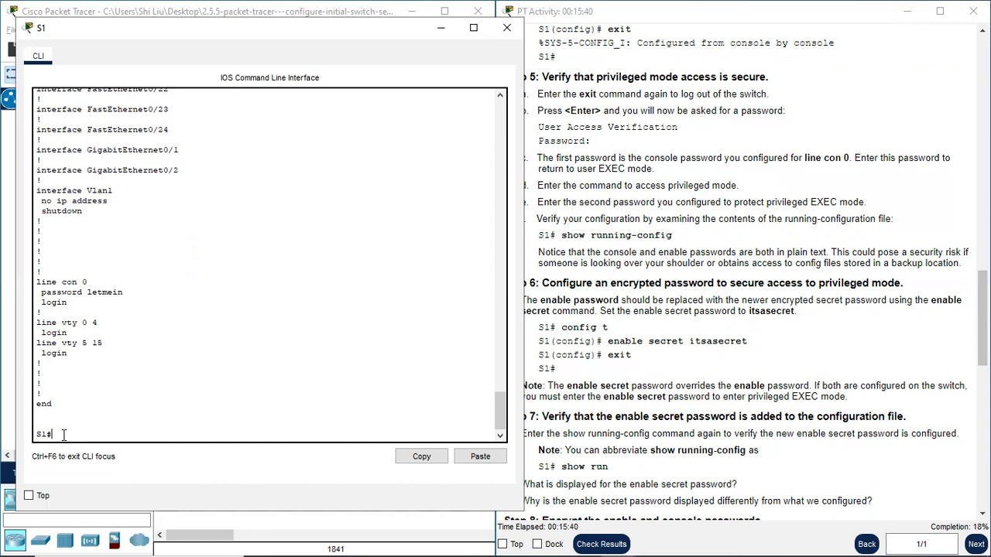
{"action": "type", "text": "t"}
{"action": "key", "text": "Return"}
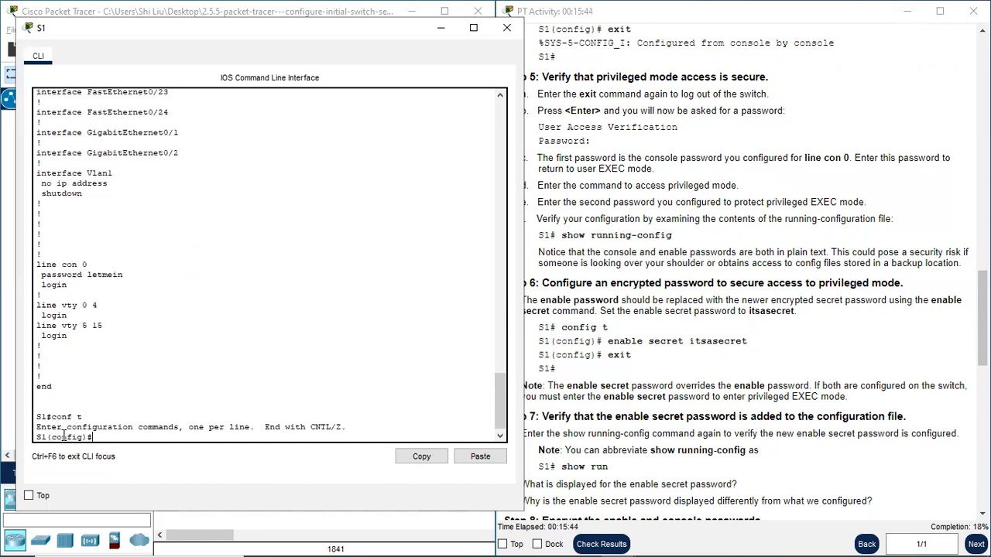
{"action": "type", "text": "enable secret itsasecret"}
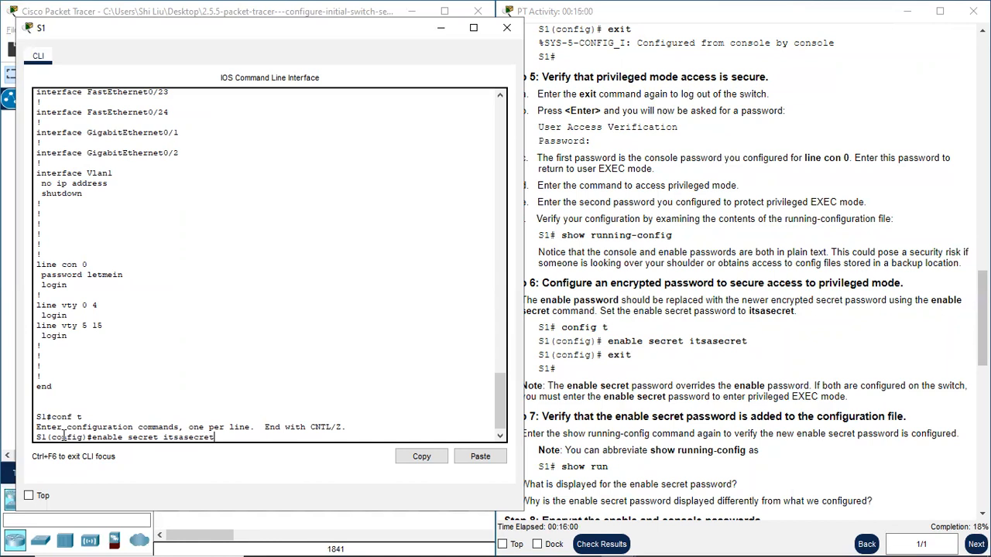
{"action": "key", "text": "Return"}
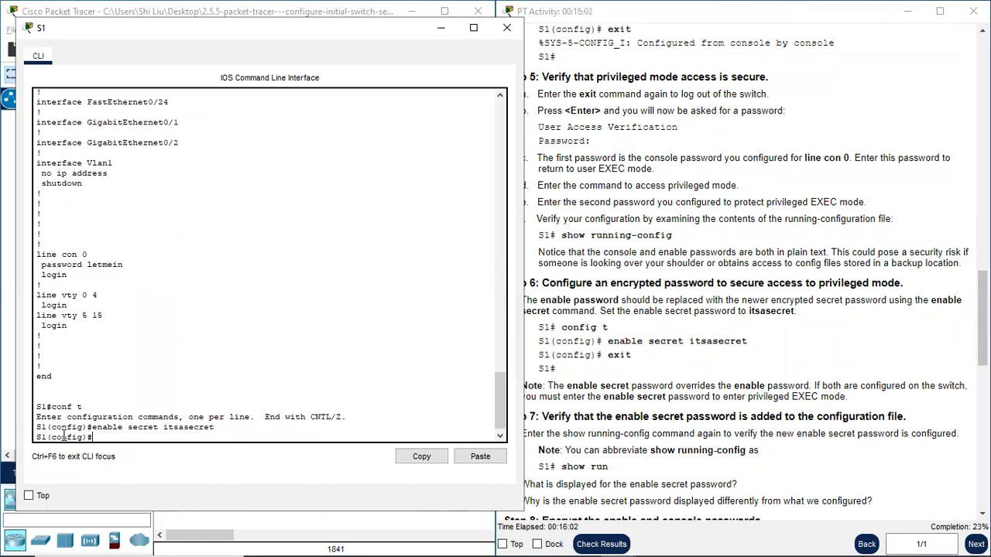
{"action": "key", "text": "Return"}
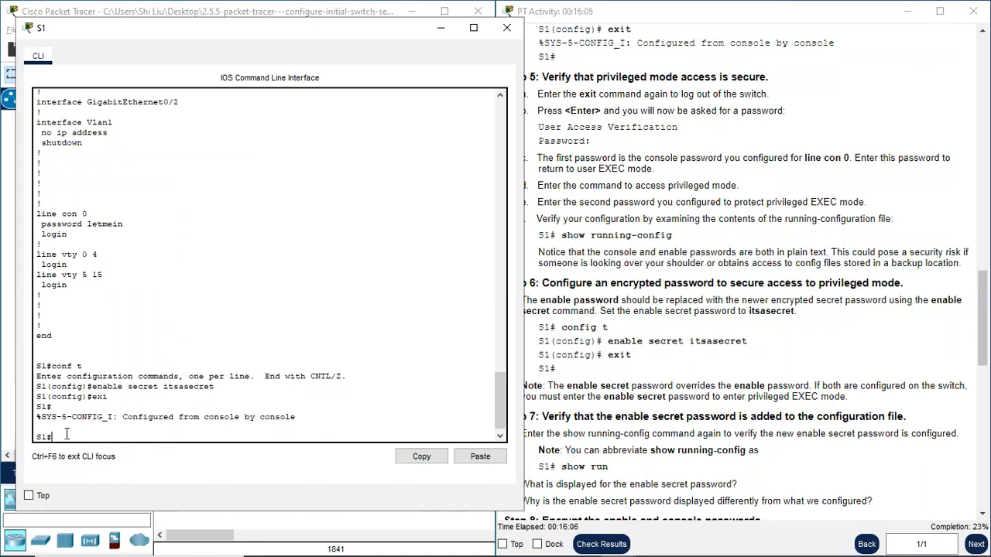
- Display S1's running configuration again with the abbreviated sh run command, as Step 7 instructs
{"action": "left_click", "coordinate": [608, 394]}
{"action": "scroll", "coordinate": [580, 462], "scroll_direction": "down", "scroll_amount": 4}
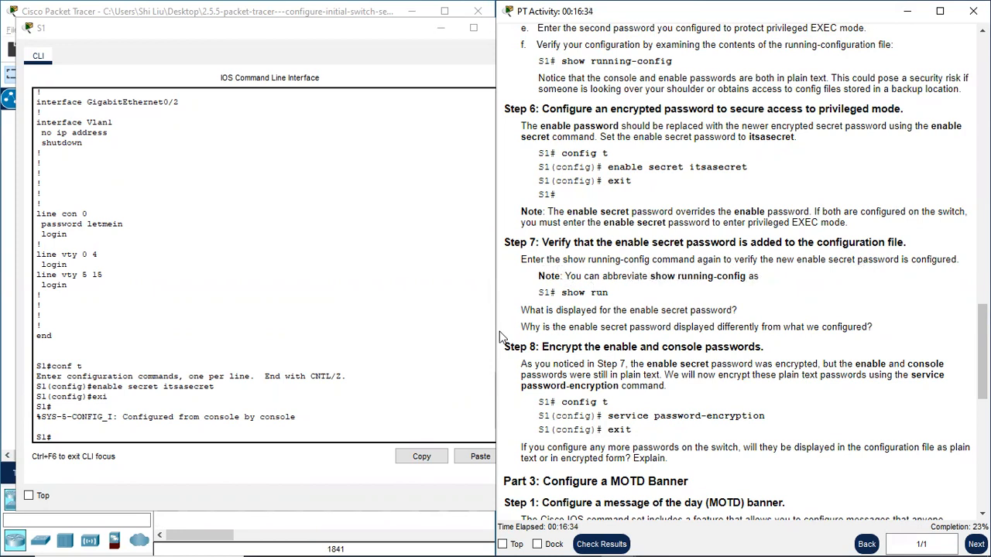
{"action": "scroll", "coordinate": [40, 389], "scroll_direction": "down", "scroll_amount": 1}
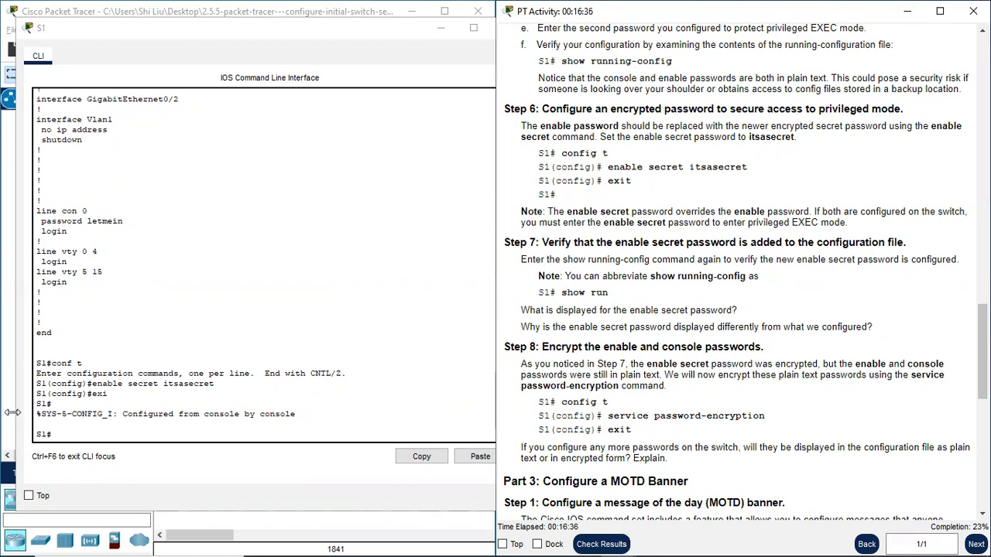
{"action": "left_click", "coordinate": [79, 433]}
{"action": "type", "text": "sh run"}
{"action": "key", "text": "Return"}
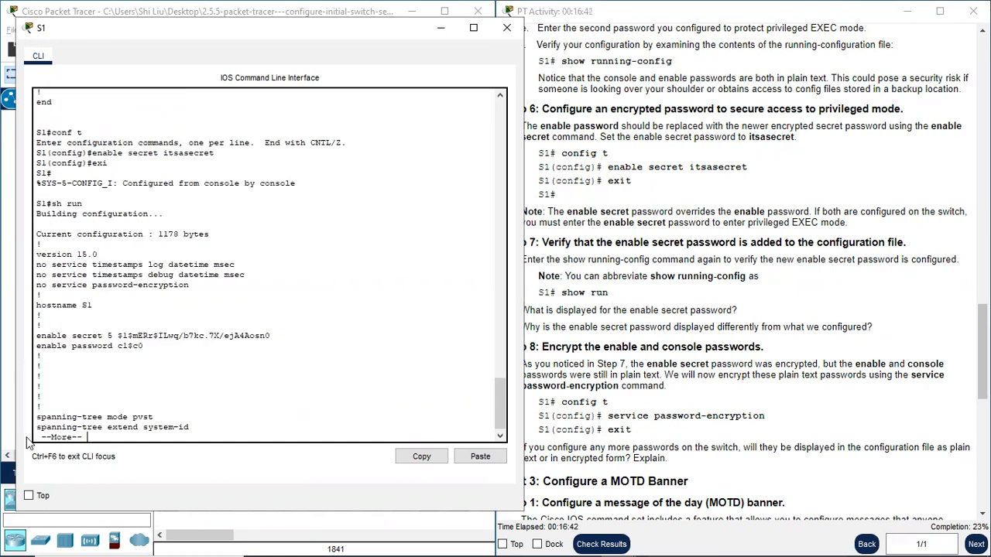
{"action": "key", "text": "space"}
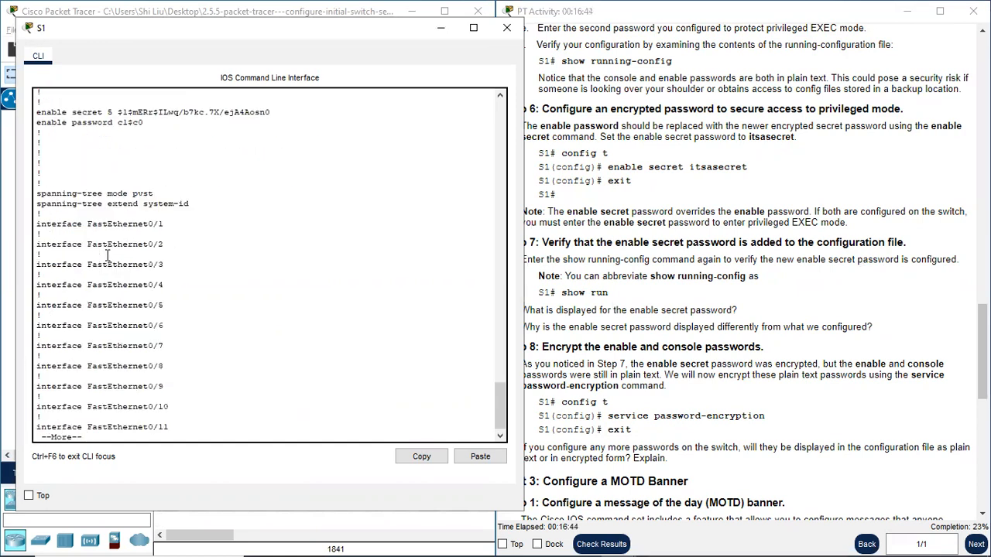
- Check the hostname entry in the running configuration and compare how the enable secret and enable password entries are stored
{"action": "scroll", "coordinate": [106, 239], "scroll_direction": "up", "scroll_amount": 6}
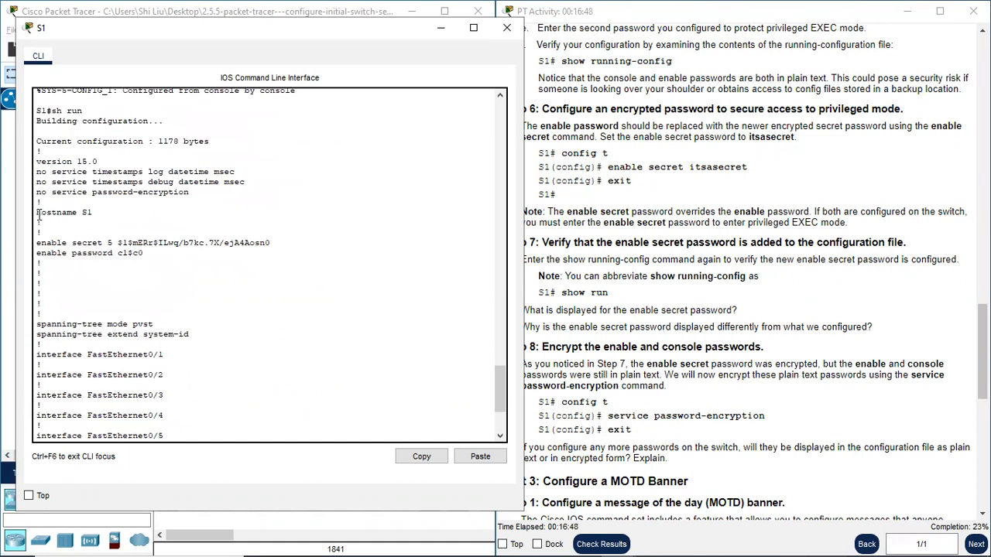
{"action": "left_click_drag", "start_coordinate": [37, 212], "coordinate": [92, 212]}
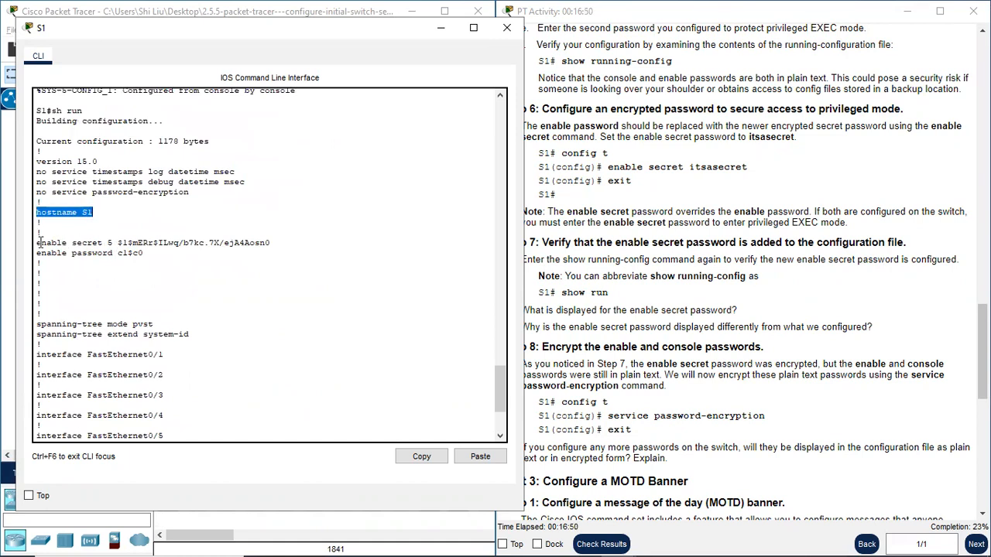
{"action": "left_click", "coordinate": [37, 242]}
{"action": "left_click_drag", "start_coordinate": [37, 242], "coordinate": [107, 242]}
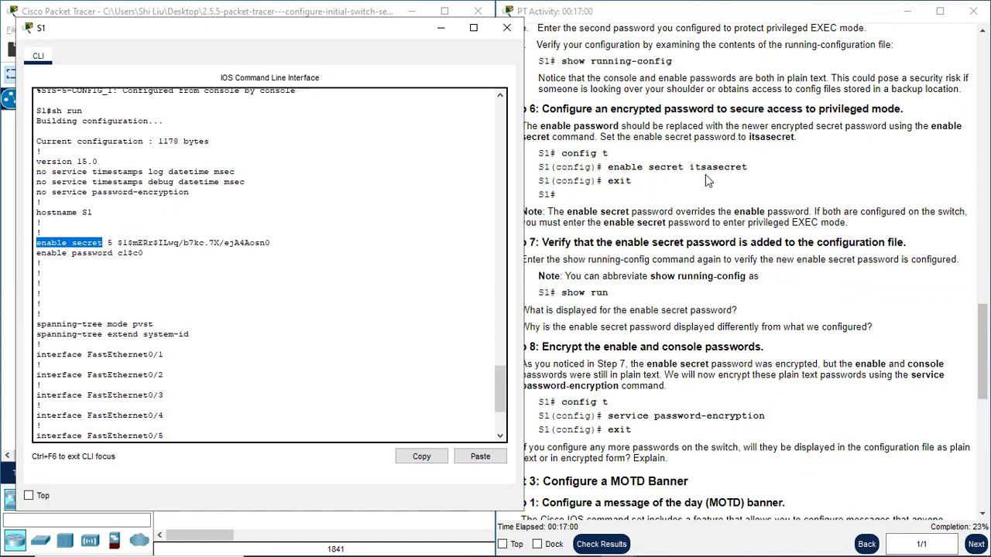
{"action": "left_click", "coordinate": [107, 242]}
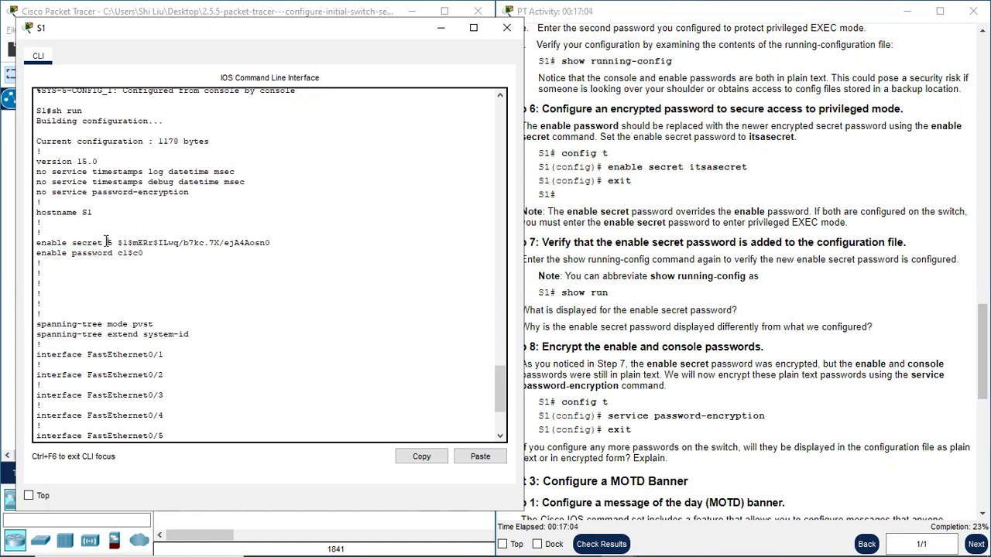
{"action": "left_click_drag", "start_coordinate": [107, 243], "coordinate": [273, 242]}
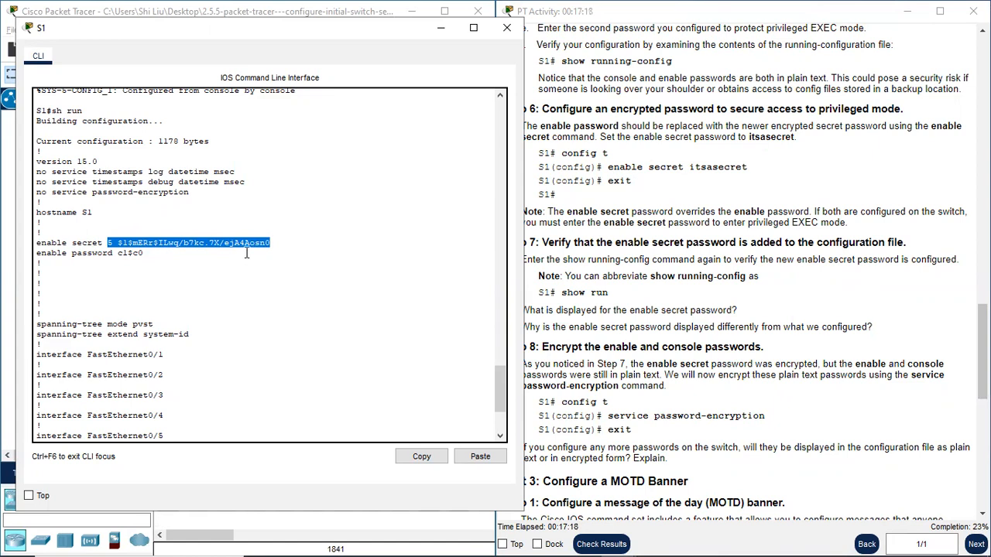
{"action": "left_click_drag", "start_coordinate": [144, 256], "coordinate": [139, 255]}
{"action": "left_click_drag", "start_coordinate": [38, 260], "coordinate": [276, 241]}
{"action": "mouse_move", "coordinate": [36, 244]}
{"action": "left_mouse_down"}
{"action": "mouse_move", "coordinate": [144, 253]}
{"action": "mouse_move", "coordinate": [37, 260]}
{"action": "left_mouse_up"}
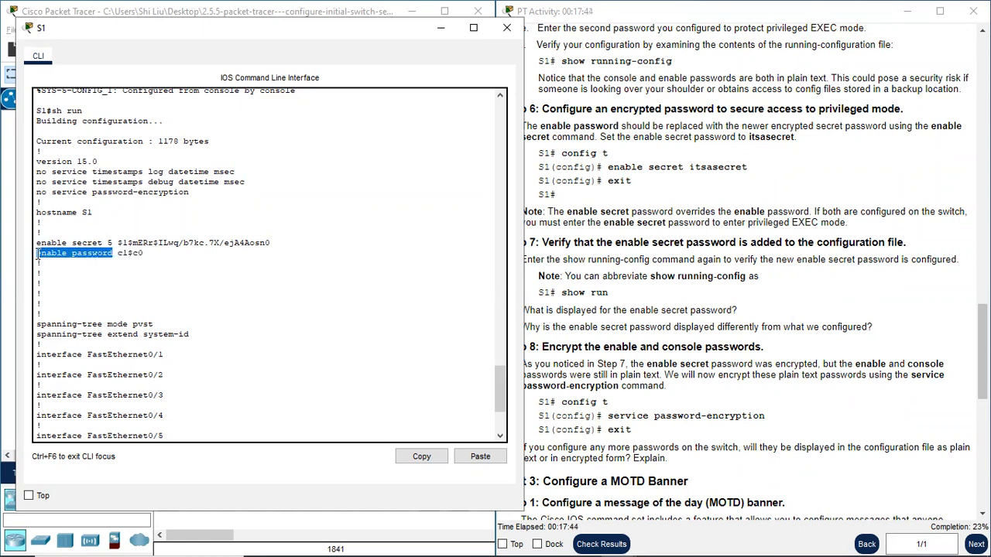
- Continue the running configuration output to the line con 0 entries and check the console password and login settings
{"action": "scroll", "coordinate": [181, 315], "scroll_direction": "down", "scroll_amount": 5}
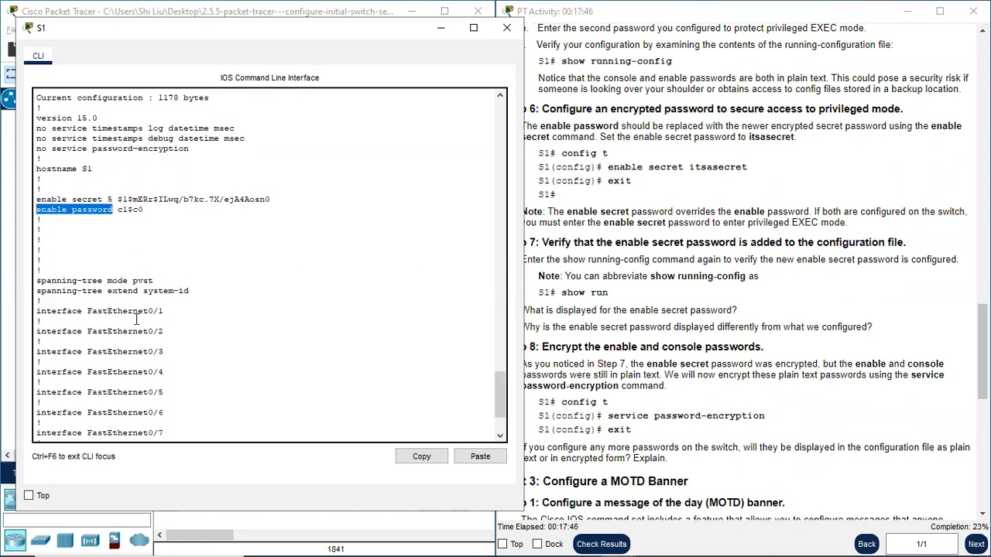
{"action": "left_click", "coordinate": [110, 427]}
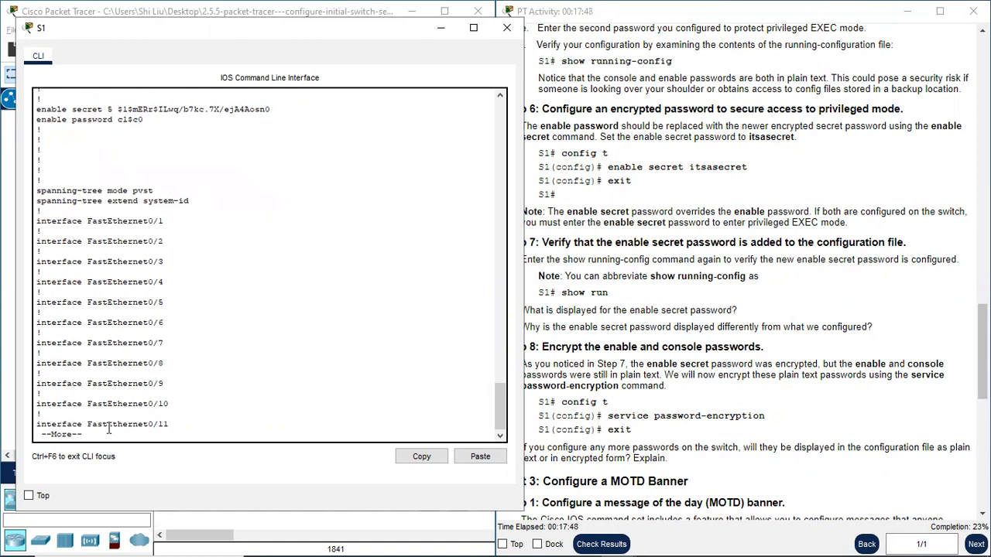
{"action": "key", "text": "space"}
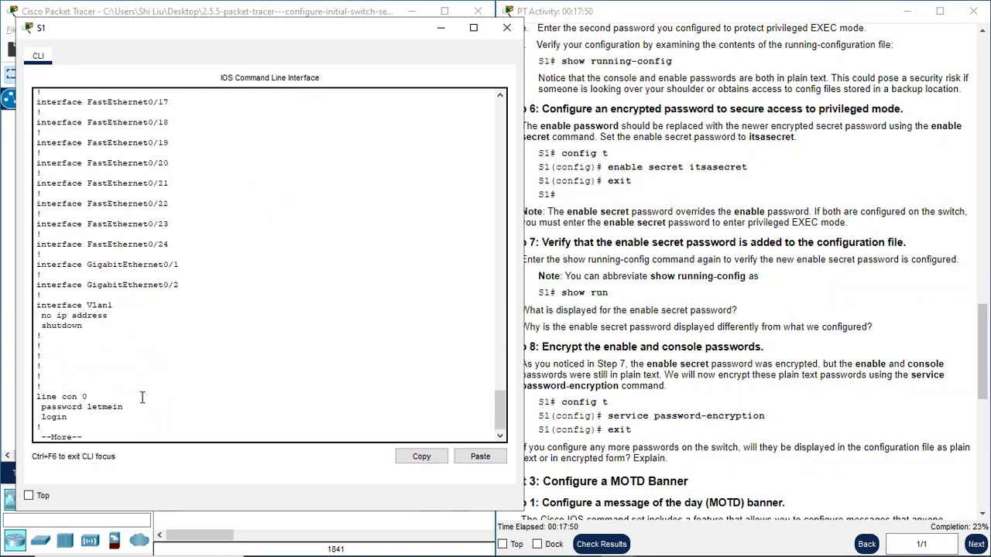
{"action": "scroll", "coordinate": [687, 372], "scroll_direction": "down", "scroll_amount": 1}
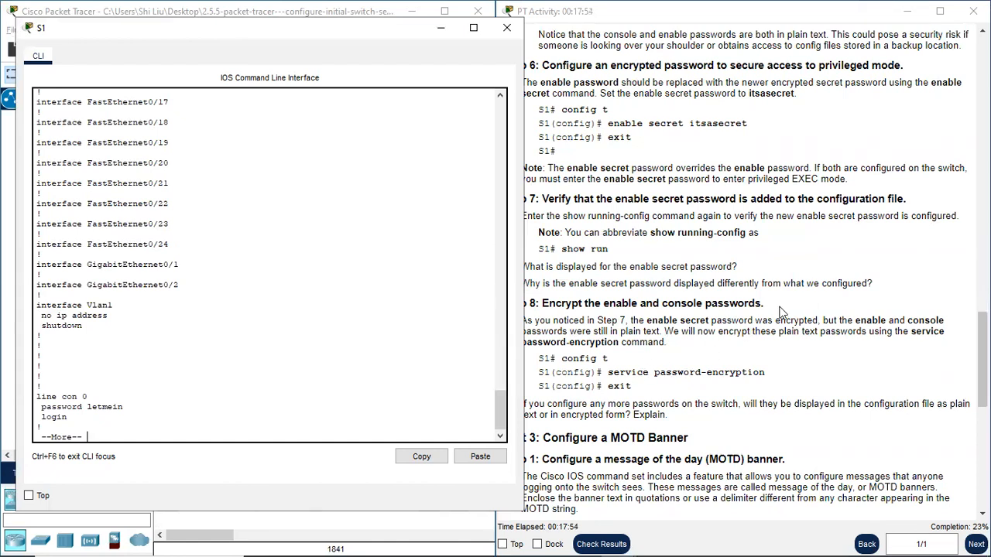
- Review the two Step 7 questions against the enable secret entry in the running configuration
{"action": "left_click", "coordinate": [703, 305]}
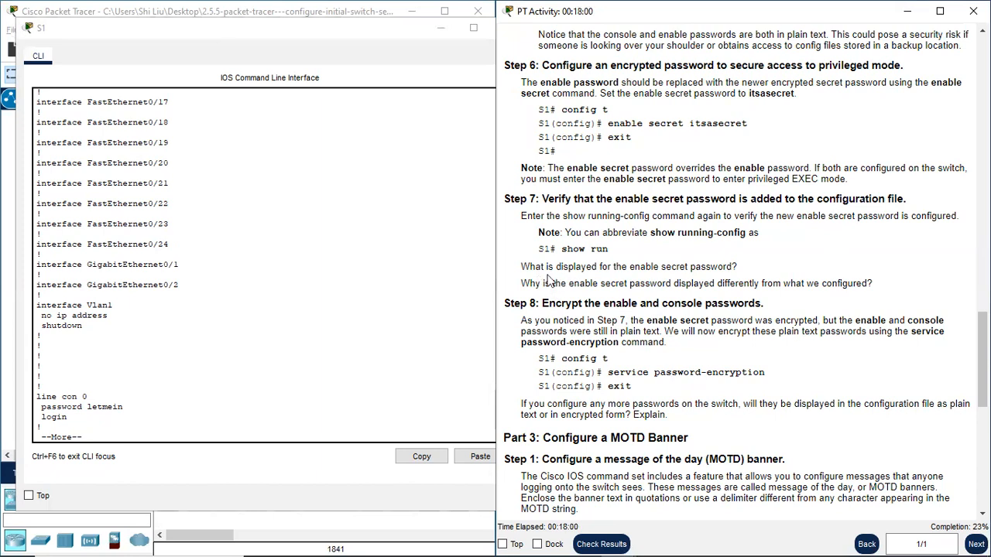
{"action": "scroll", "coordinate": [124, 221], "scroll_direction": "up", "scroll_amount": 2}
{"action": "scroll", "coordinate": [124, 220], "scroll_direction": "up", "scroll_amount": 18}
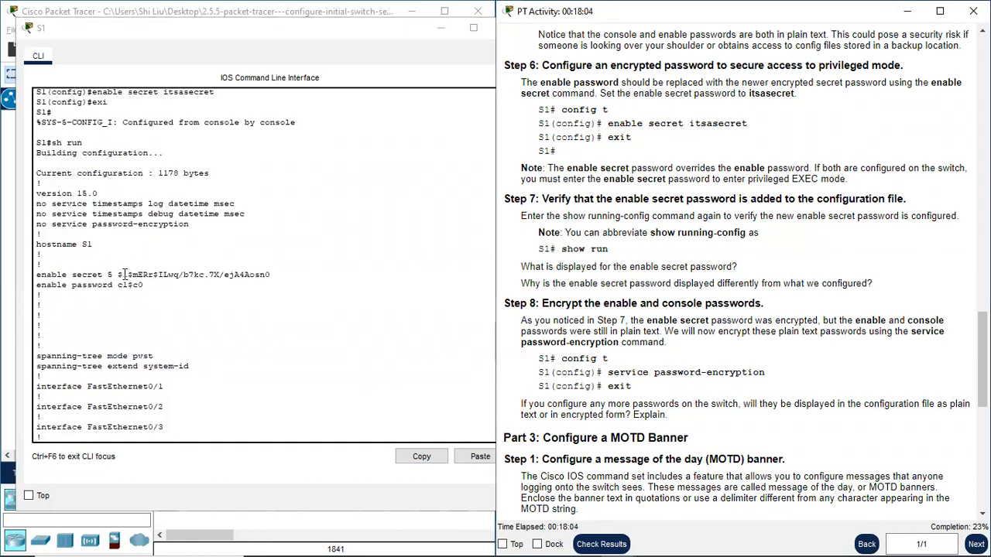
{"action": "left_click", "coordinate": [108, 274]}
{"action": "left_click_drag", "start_coordinate": [109, 274], "coordinate": [271, 276]}
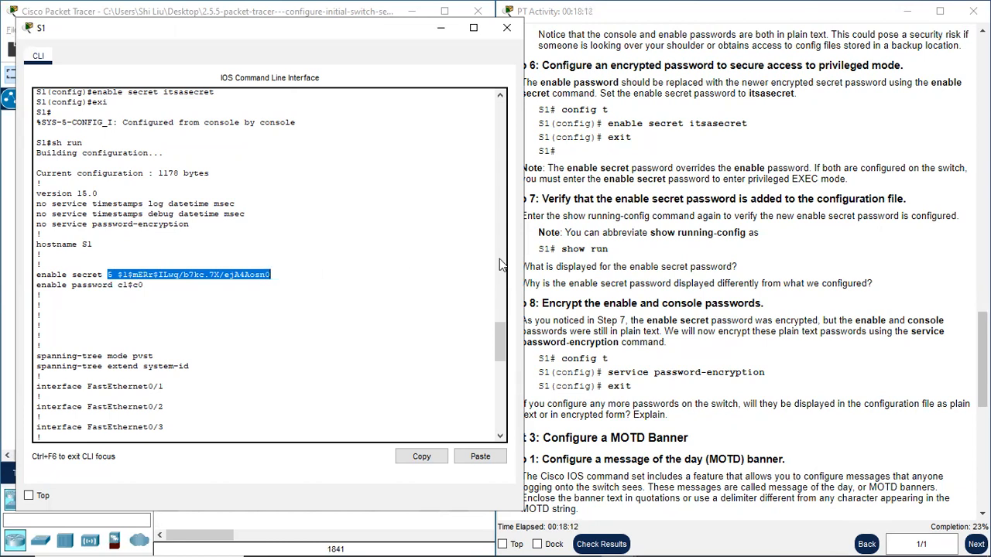
{"action": "left_click", "coordinate": [555, 284]}
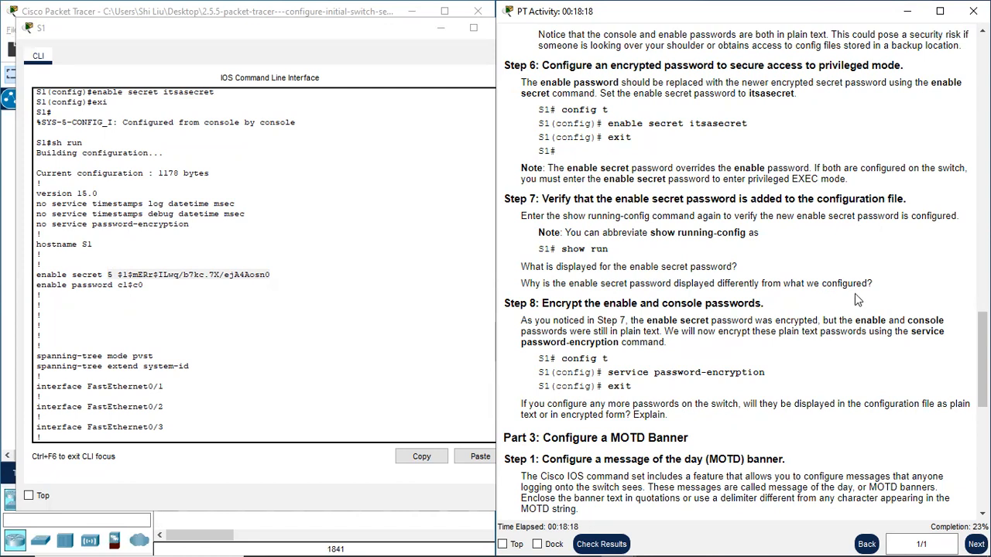
{"action": "left_click", "coordinate": [271, 275]}
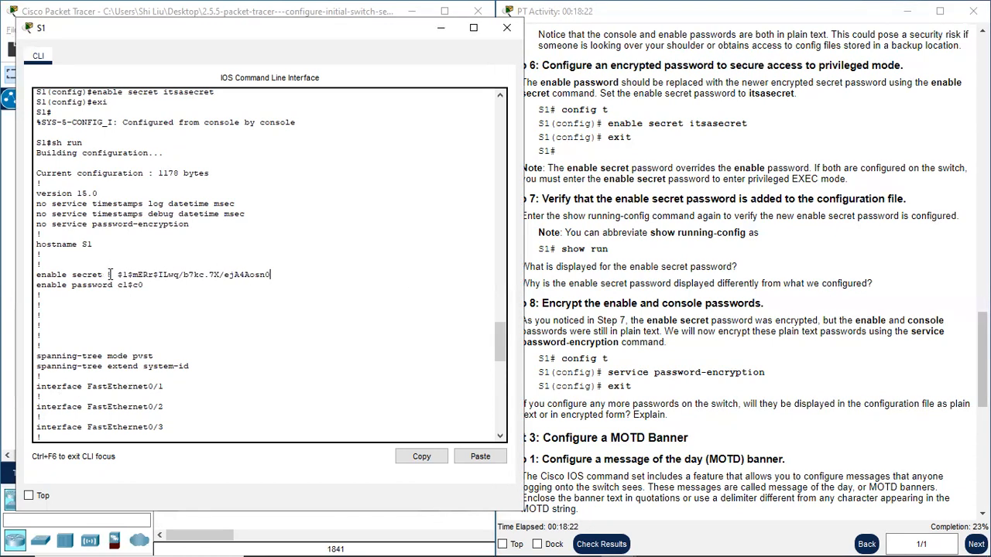
{"action": "left_click_drag", "start_coordinate": [106, 275], "coordinate": [273, 275]}
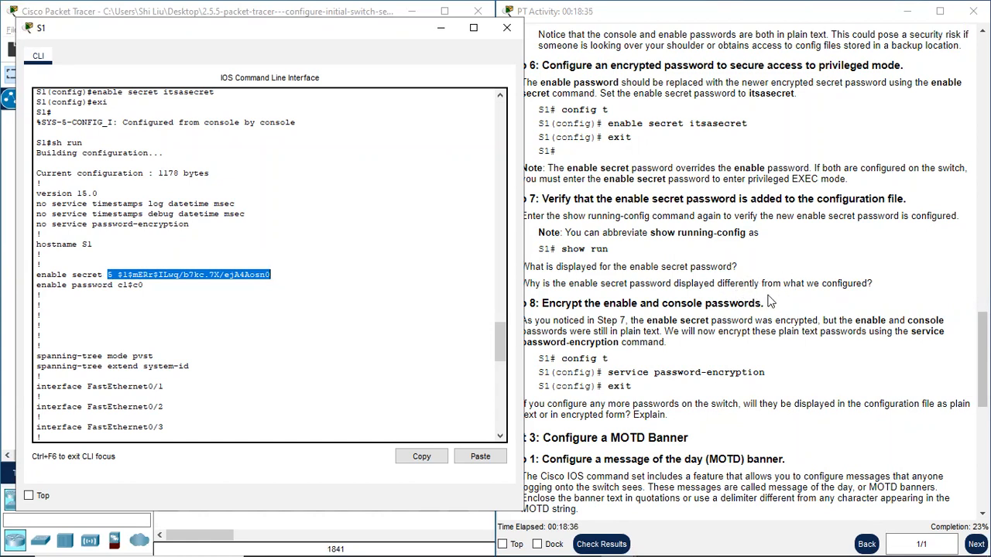
- Read Step 8 and locate the enable password and line con 0 password entries that it says to encrypt
{"action": "left_click", "coordinate": [689, 303]}
{"action": "left_click_drag", "start_coordinate": [511, 304], "coordinate": [533, 307]}
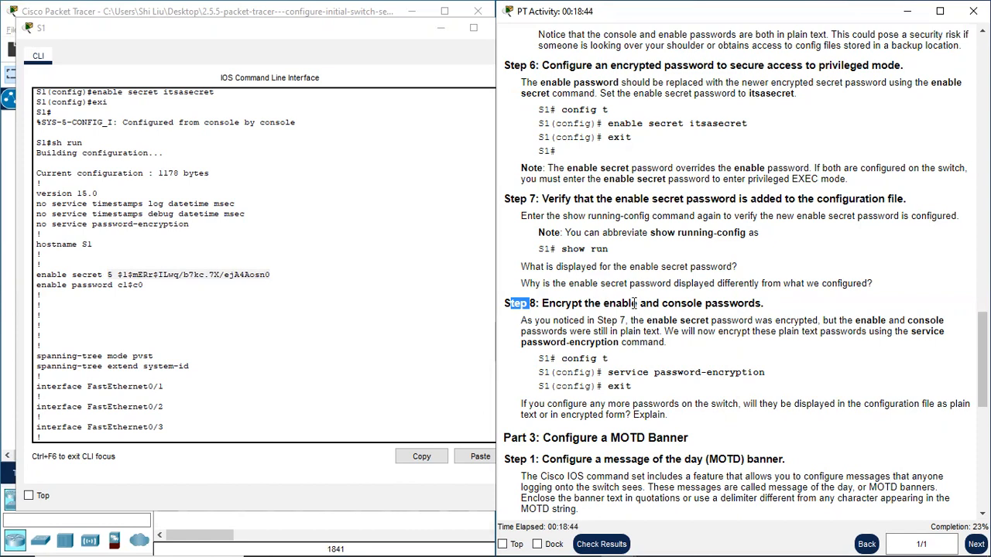
{"action": "scroll", "coordinate": [61, 257], "scroll_direction": "up", "scroll_amount": 1}
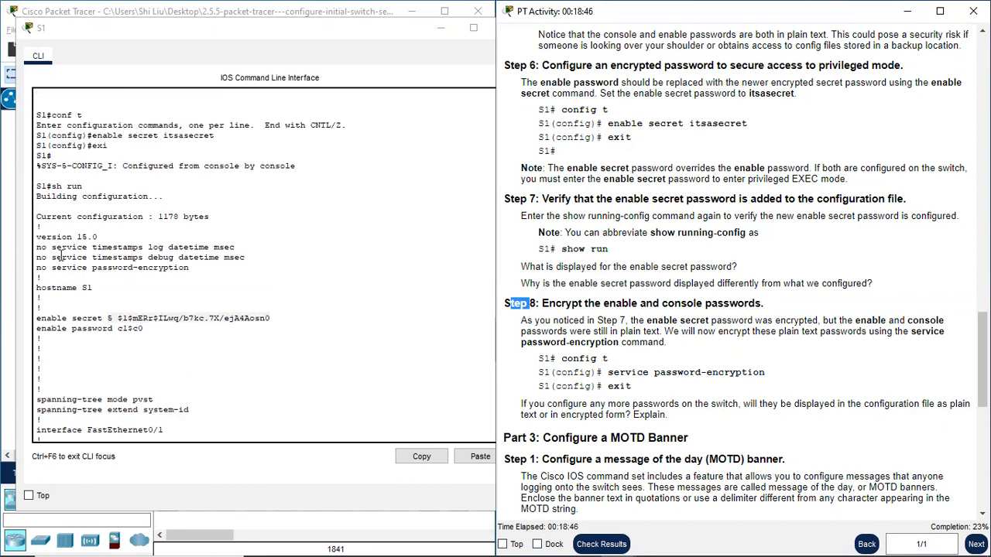
{"action": "left_click_drag", "start_coordinate": [36, 329], "coordinate": [116, 331]}
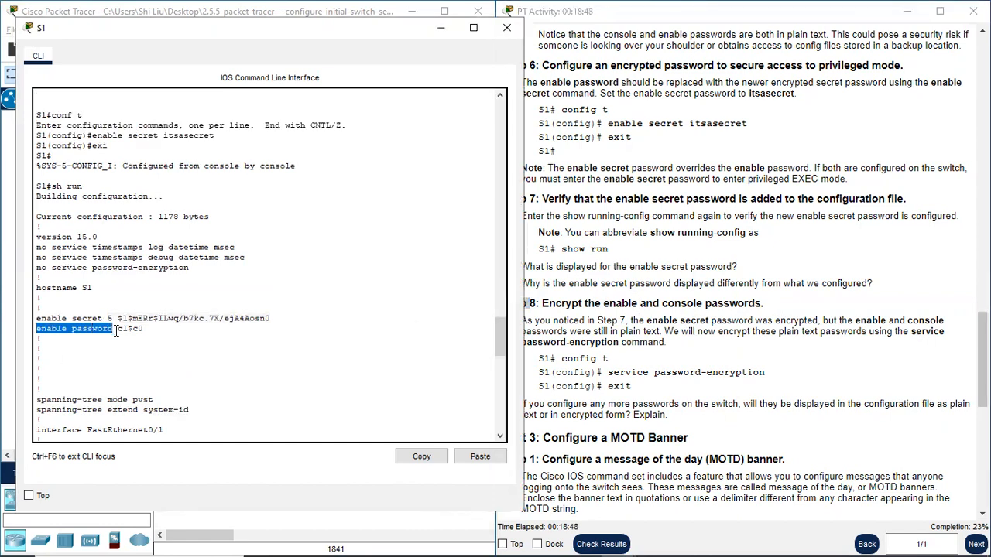
{"action": "scroll", "coordinate": [147, 329], "scroll_direction": "down", "scroll_amount": 3}
{"action": "scroll", "coordinate": [147, 329], "scroll_direction": "down", "scroll_amount": 18}
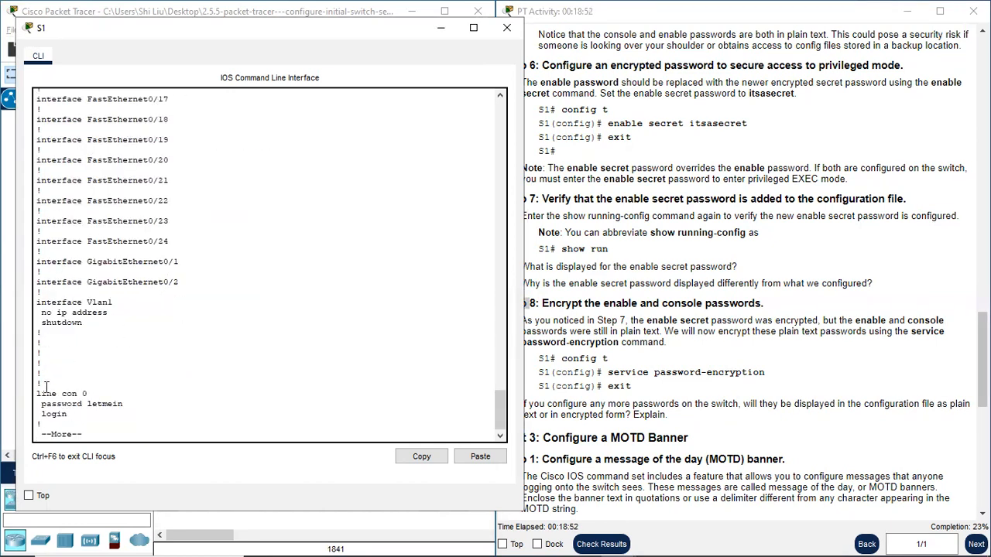
{"action": "left_click_drag", "start_coordinate": [87, 404], "coordinate": [131, 404]}
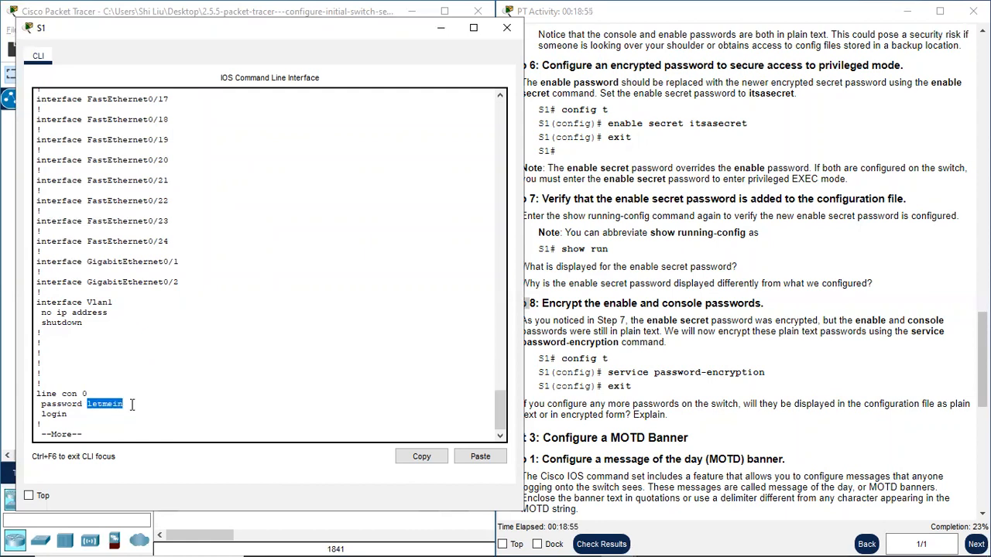
{"action": "left_click", "coordinate": [87, 433]}
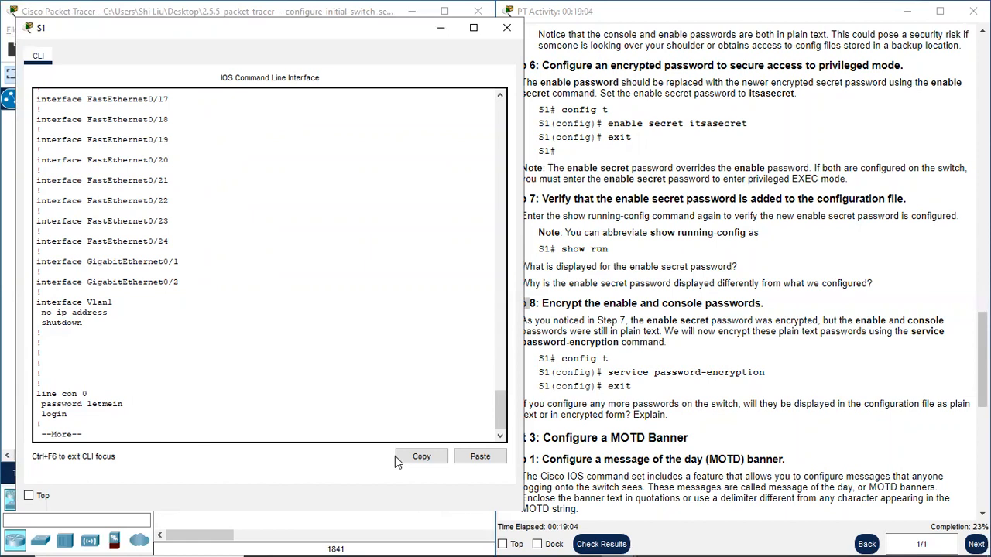
{"action": "left_click", "coordinate": [633, 339]}
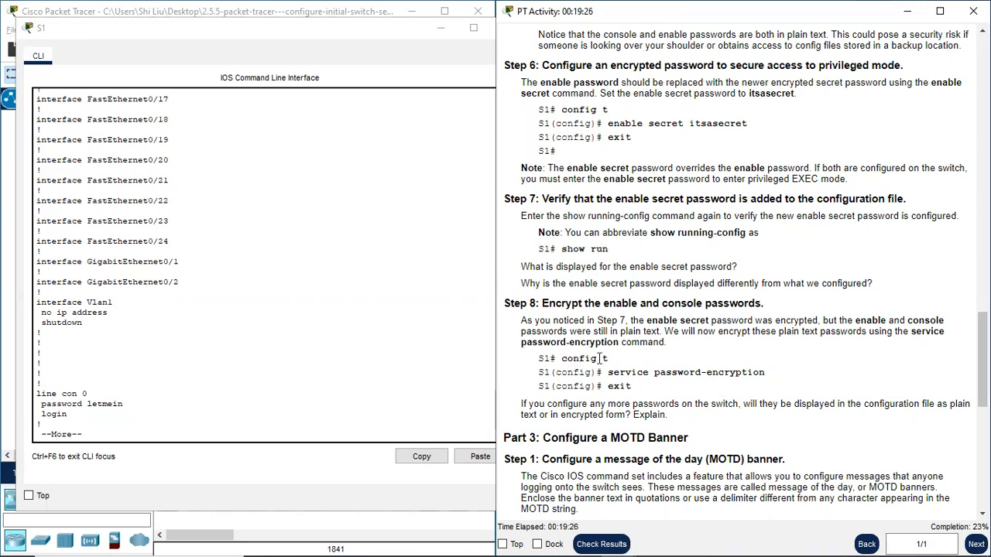
- Finish the configuration listing, enter global configuration mode with conf t, run service password-encryption, and return to privileged EXEC mode
{"action": "left_click", "coordinate": [99, 437]}
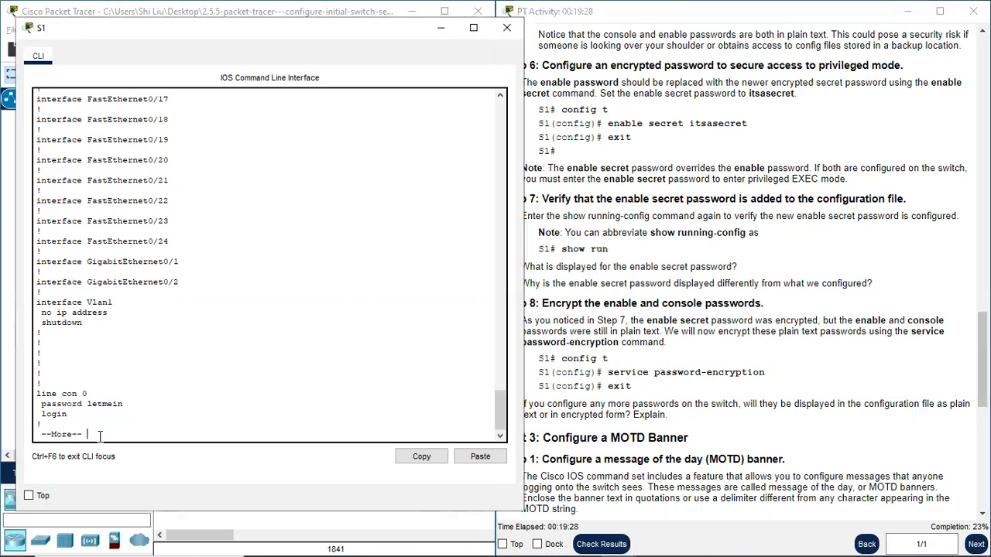
{"action": "key", "text": "space"}
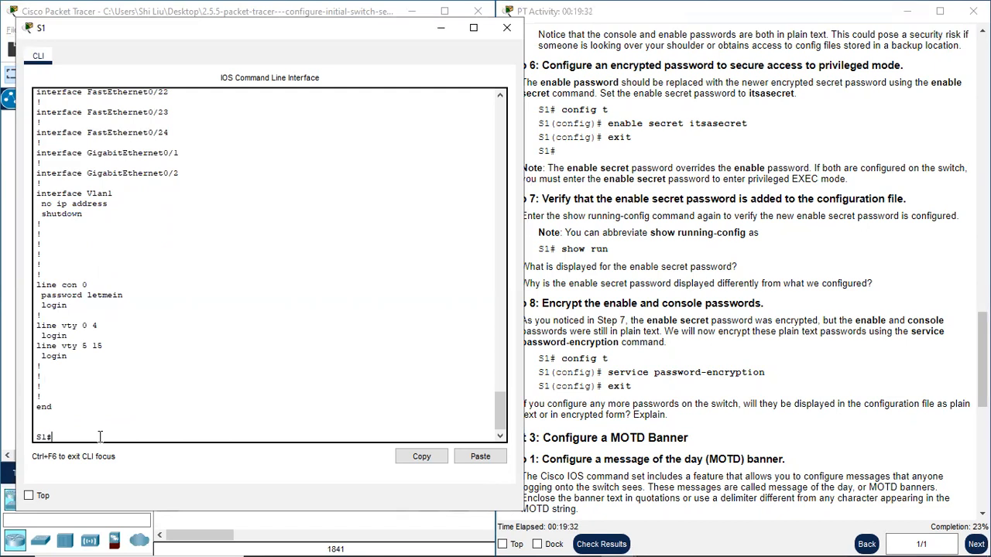
{"action": "type", "text": "conf t"}
{"action": "key", "text": "Return"}
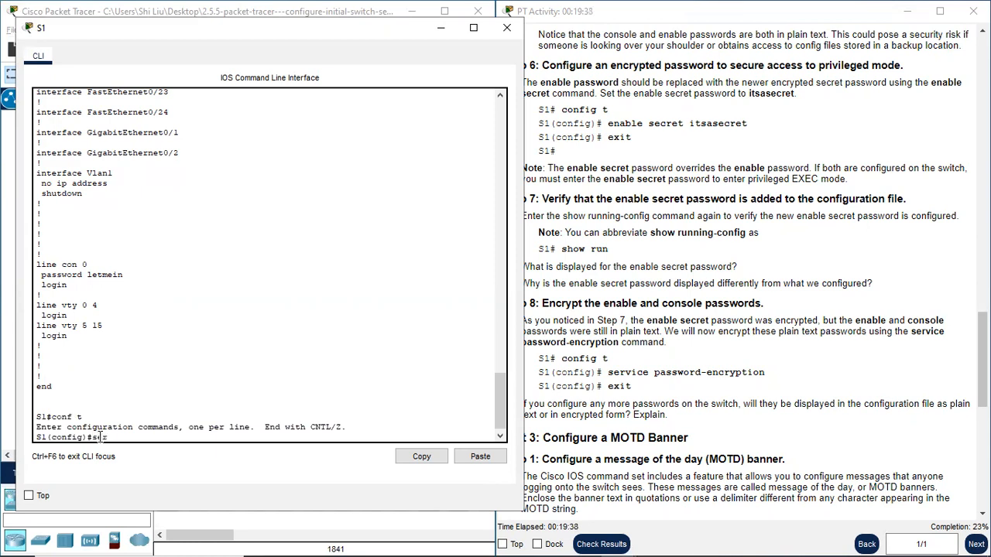
{"action": "type", "text": "service password-encryption"}
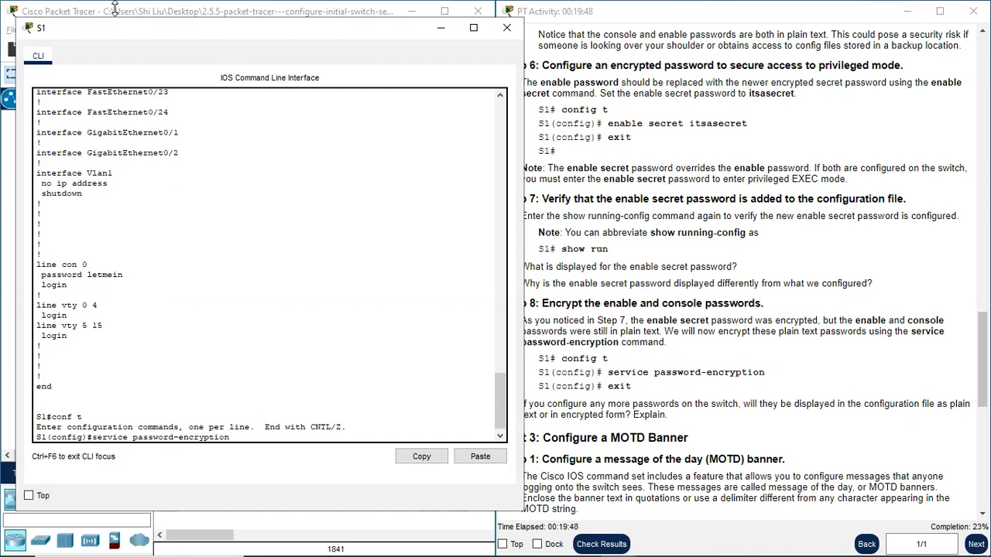
{"action": "key", "text": "Return"}
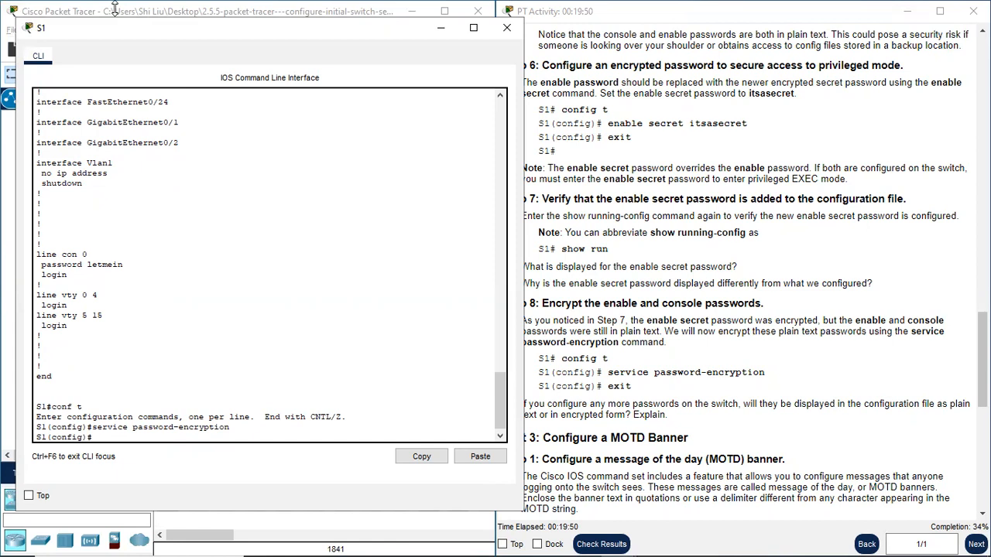
{"action": "type", "text": "exi"}
{"action": "key", "text": "Return"}
{"action": "key", "text": "Return"}
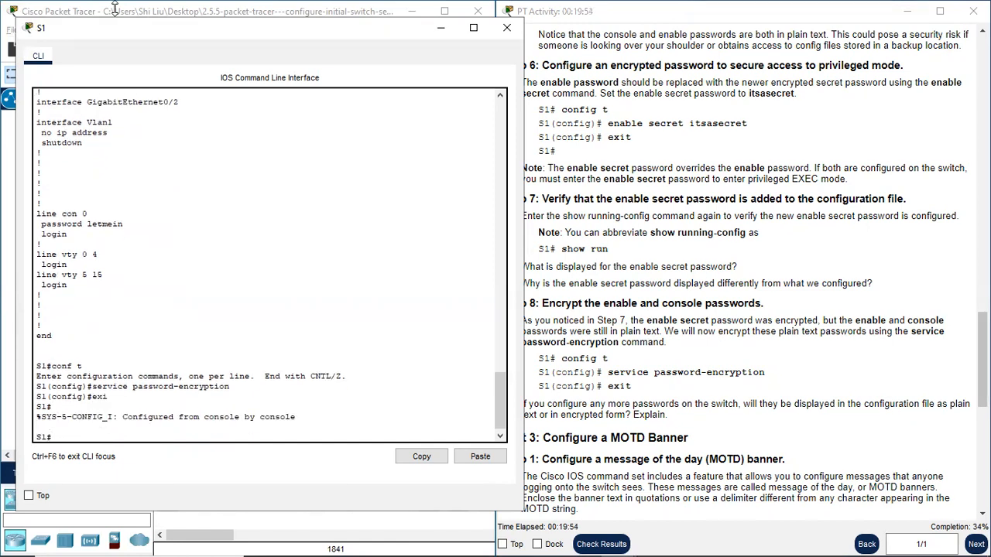
- Review Step 8's question about displaying further passwords against the service password-encryption command, and bring up Part 3's MOTD banner instructions
{"action": "left_click", "coordinate": [635, 394]}
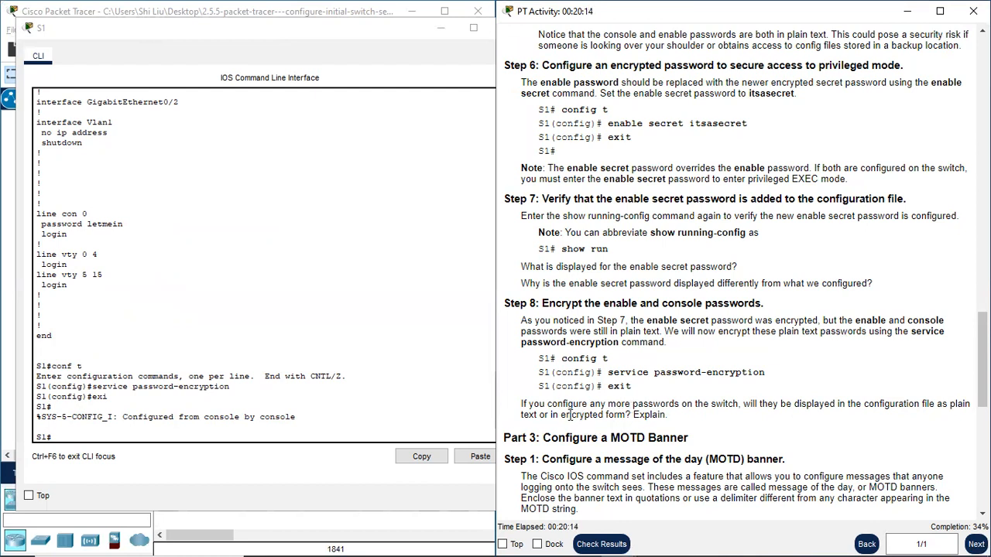
{"action": "left_click_drag", "start_coordinate": [559, 415], "coordinate": [626, 416]}
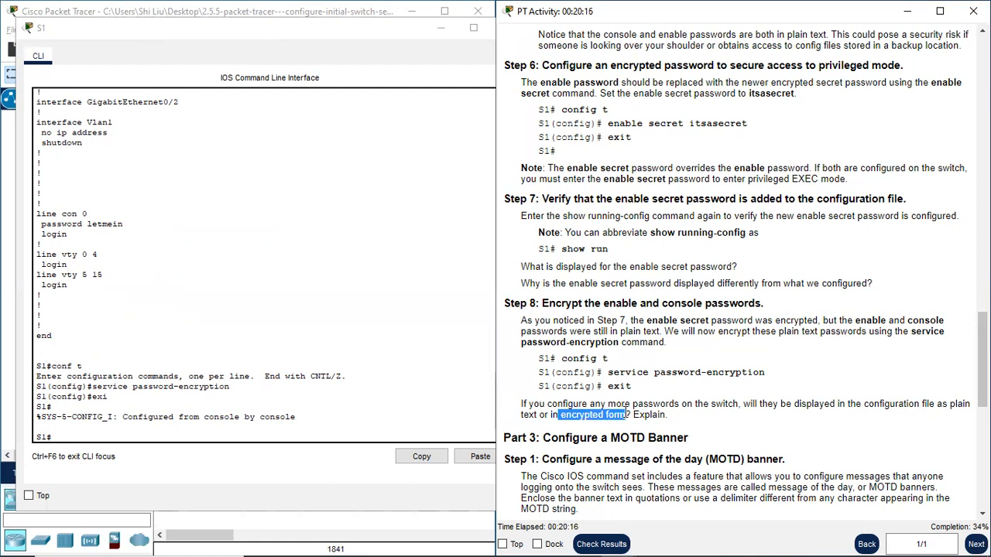
{"action": "left_click_drag", "start_coordinate": [608, 372], "coordinate": [769, 374]}
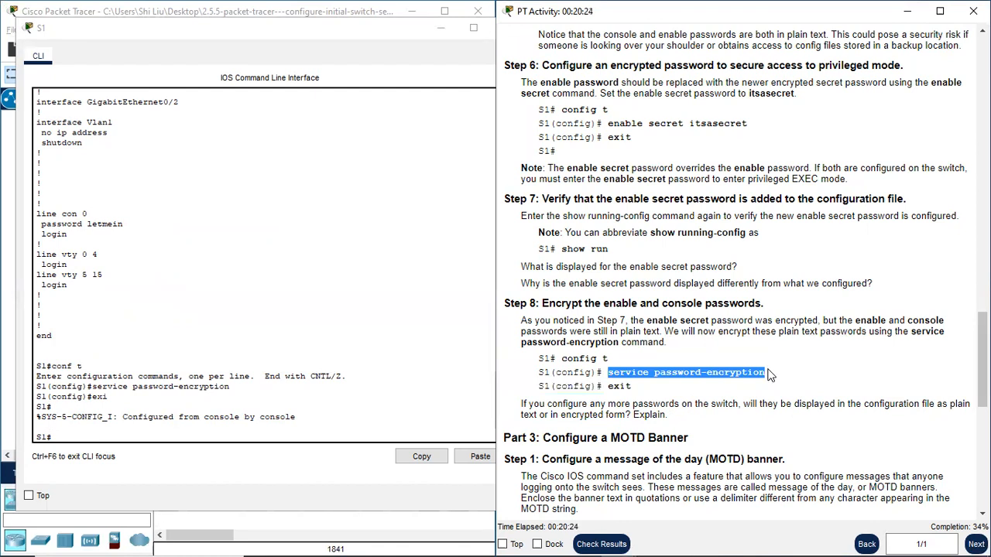
{"action": "scroll", "coordinate": [716, 373], "scroll_direction": "down", "scroll_amount": 3}
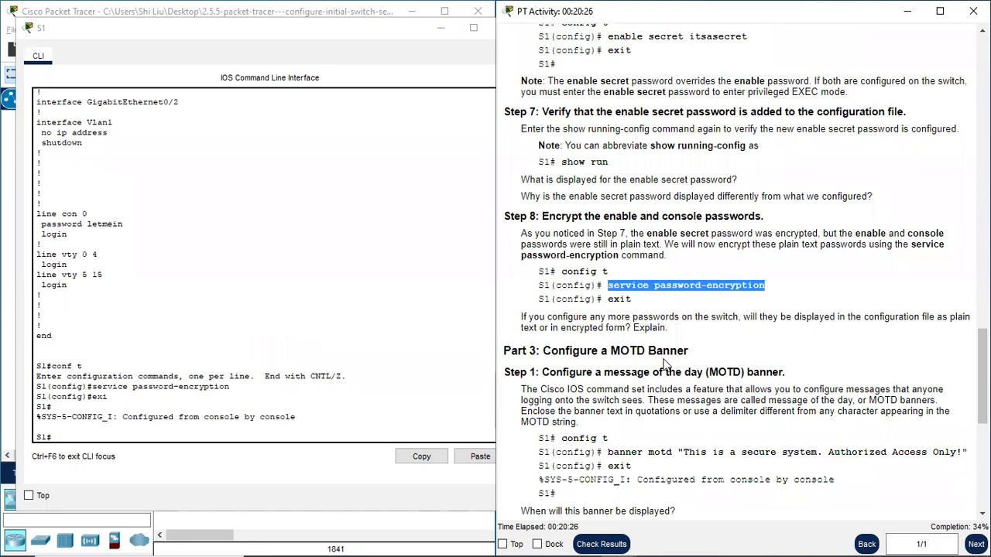
- Run sh run at the S1 prompt and page through the running configuration to the line con 0 section
{"action": "left_click_drag", "start_coordinate": [520, 351], "coordinate": [558, 351]}
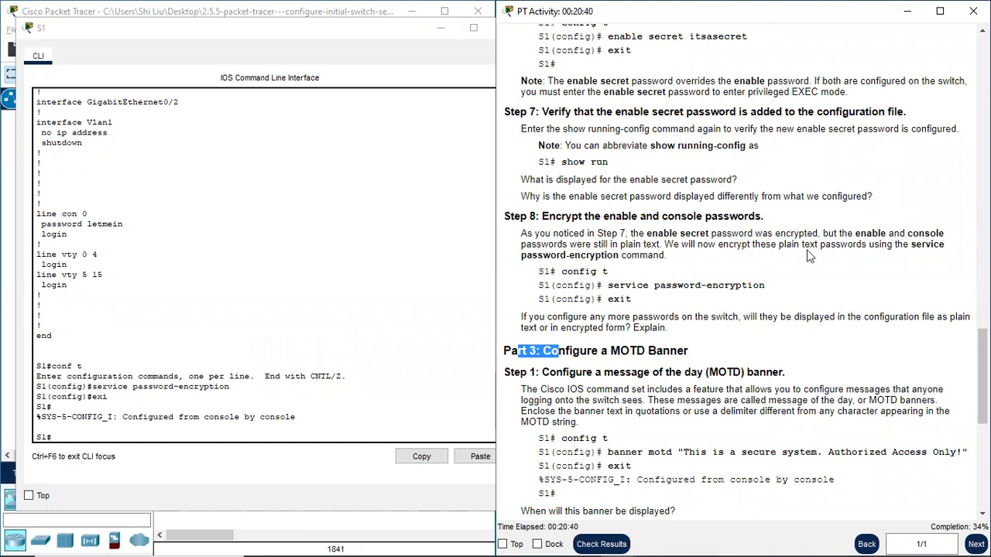
{"action": "left_click", "coordinate": [77, 436]}
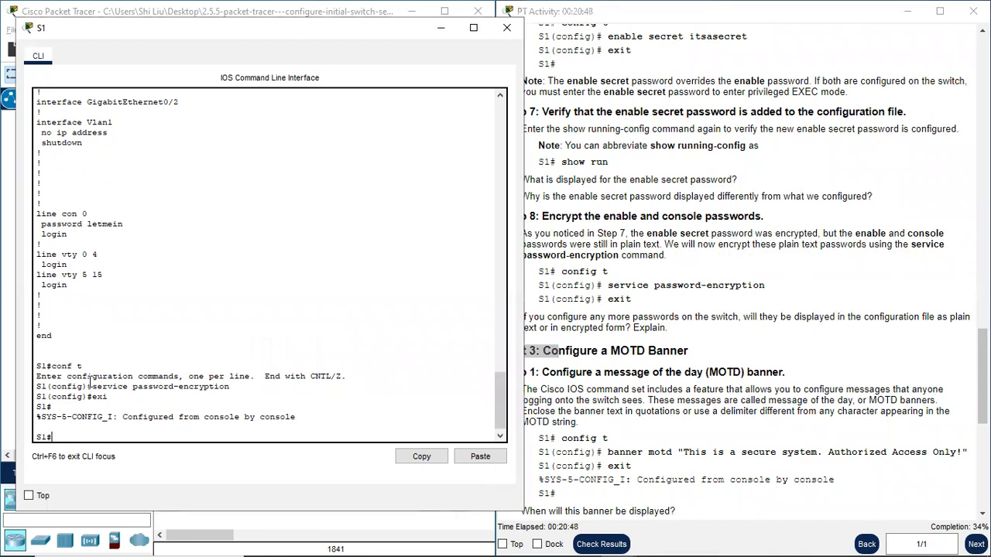
{"action": "left_click_drag", "start_coordinate": [93, 387], "coordinate": [240, 386]}
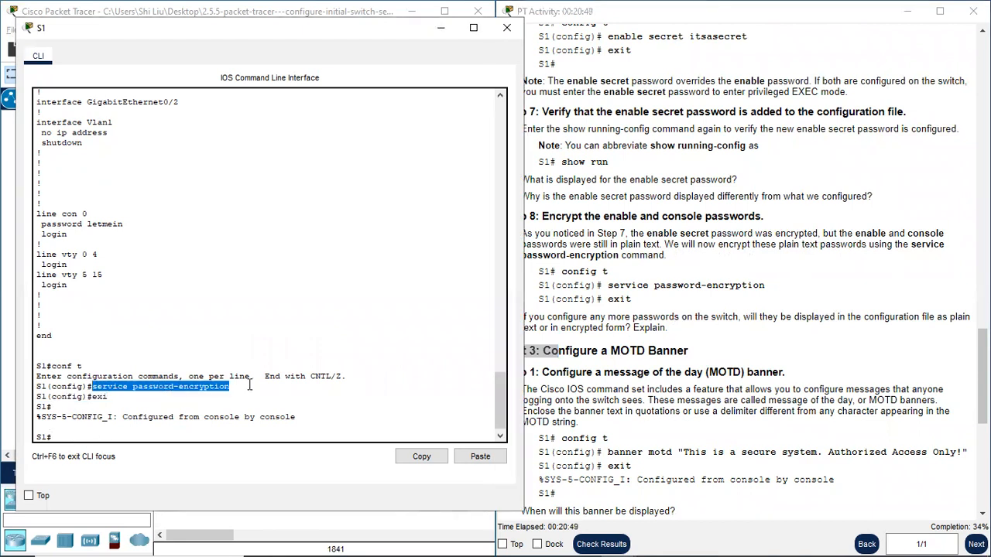
{"action": "left_click", "coordinate": [69, 440]}
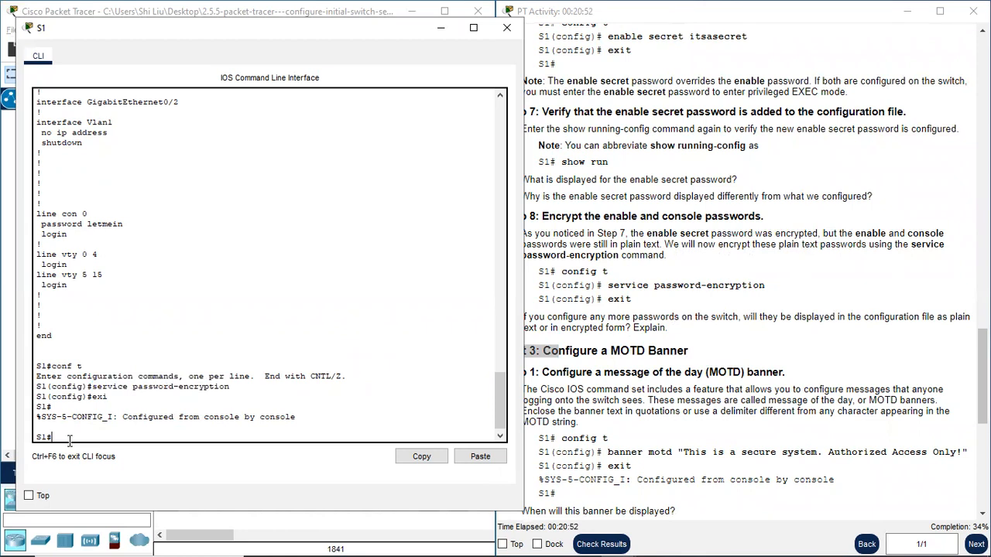
{"action": "type", "text": "sh run"}
{"action": "key", "text": "Return"}
{"action": "key", "text": "space"}
{"action": "key", "text": "space"}
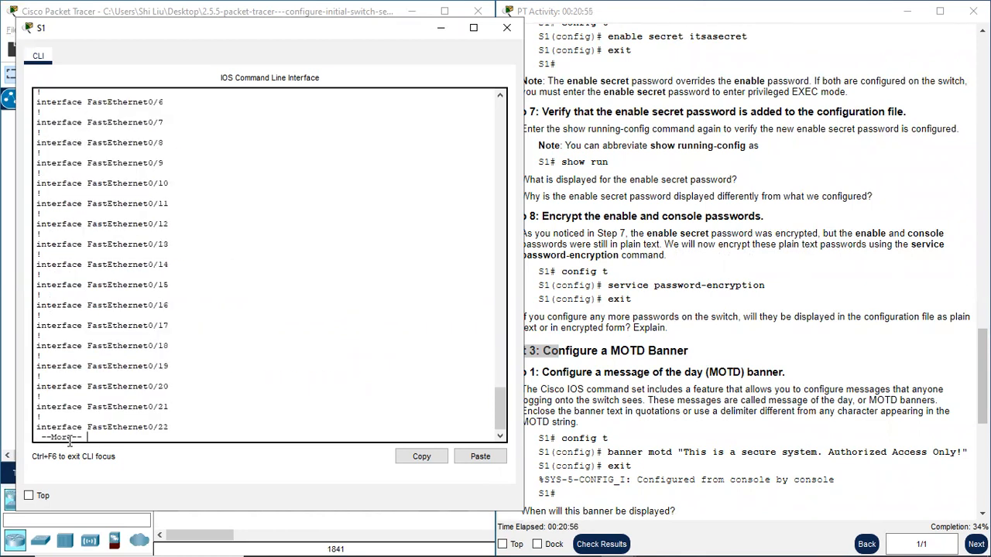
{"action": "key", "text": "space"}
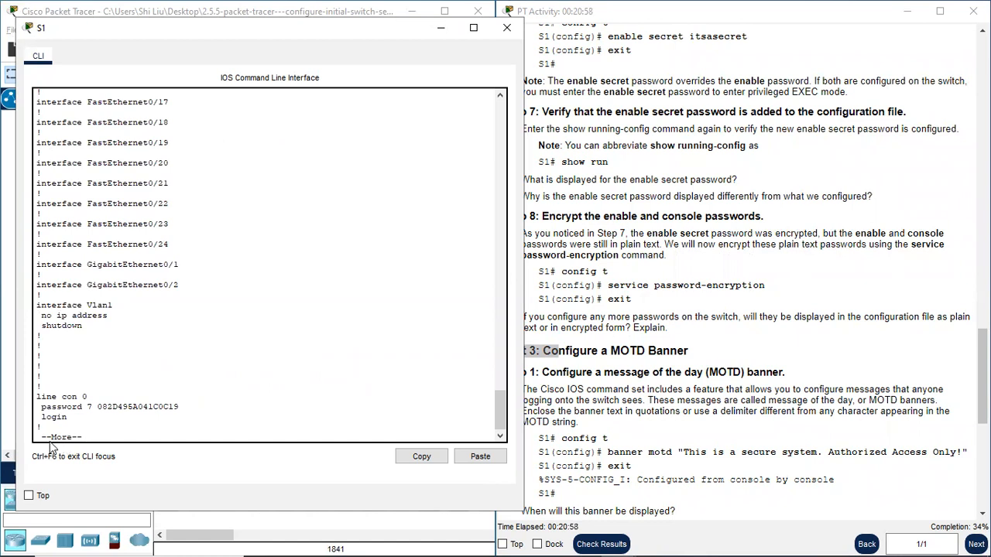
- Examine the line con 0 password and enable password entries against the service password-encryption command in S1's console output
{"action": "left_click_drag", "start_coordinate": [44, 396], "coordinate": [195, 403]}
{"action": "scroll", "coordinate": [177, 340], "scroll_direction": "up", "scroll_amount": 10}
{"action": "scroll", "coordinate": [177, 339], "scroll_direction": "up", "scroll_amount": 10}
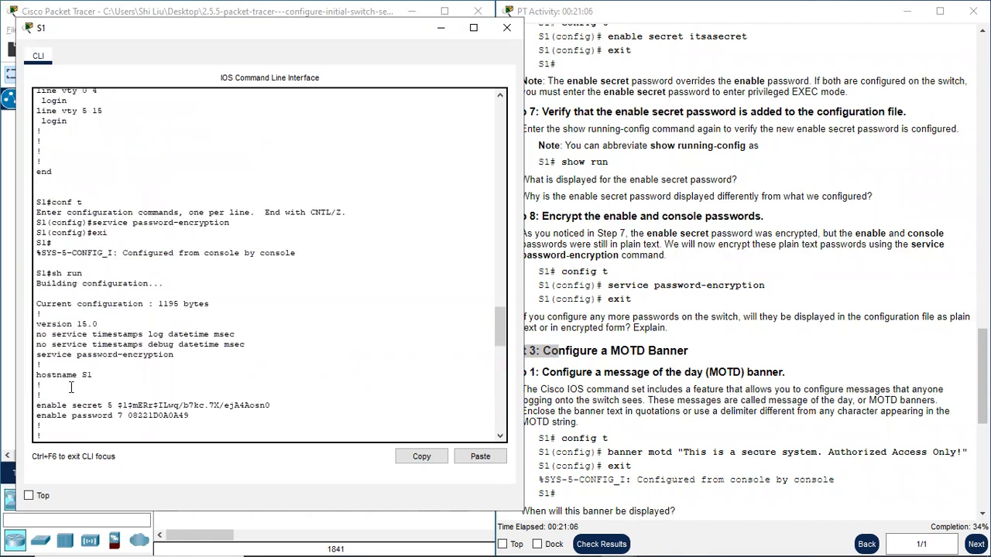
{"action": "scroll", "coordinate": [71, 387], "scroll_direction": "down", "scroll_amount": 1}
{"action": "left_click_drag", "start_coordinate": [117, 373], "coordinate": [219, 373]}
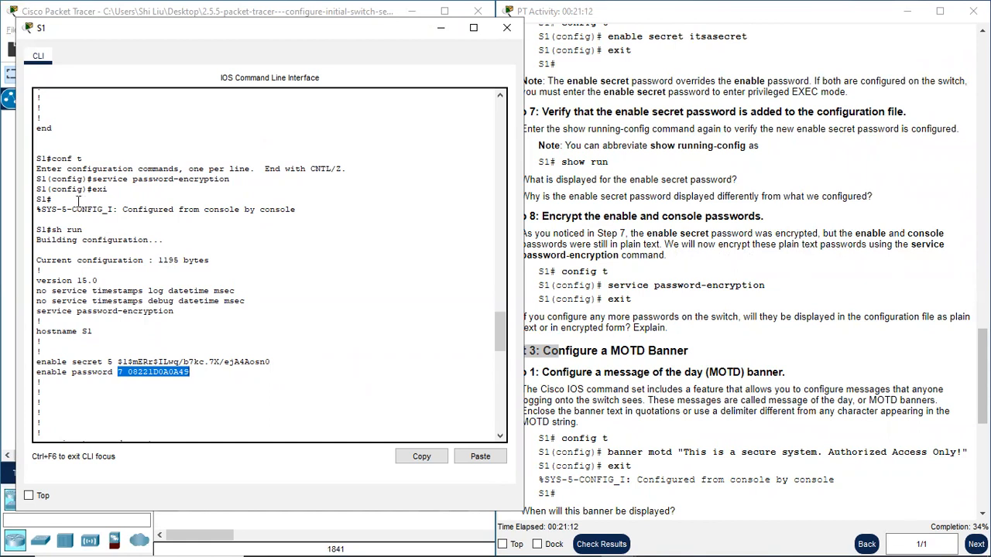
{"action": "left_click_drag", "start_coordinate": [93, 178], "coordinate": [231, 180]}
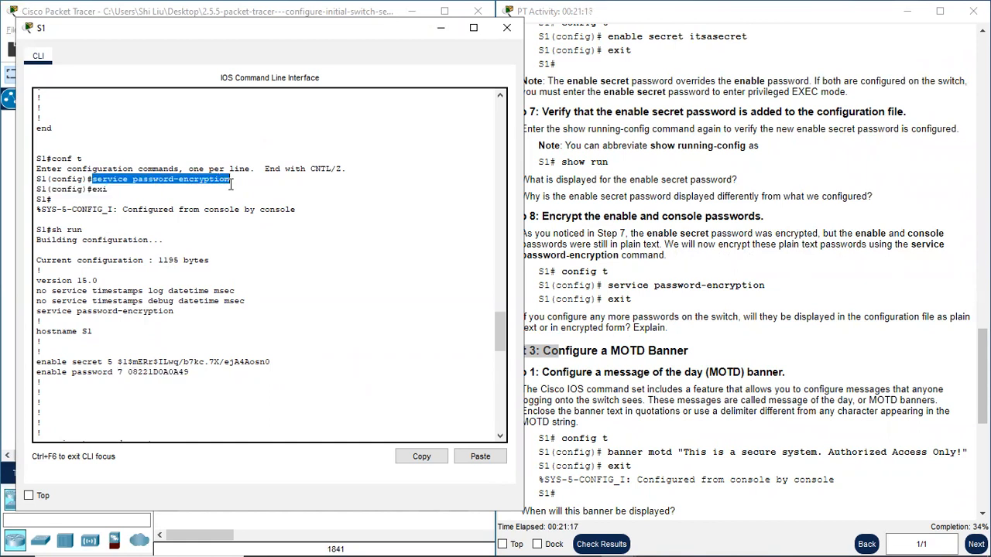
- Read Part 3 Step 1 on configuring a message of the day banner
{"action": "left_click", "coordinate": [683, 400]}
{"action": "scroll", "coordinate": [675, 389], "scroll_direction": "down", "scroll_amount": 5}
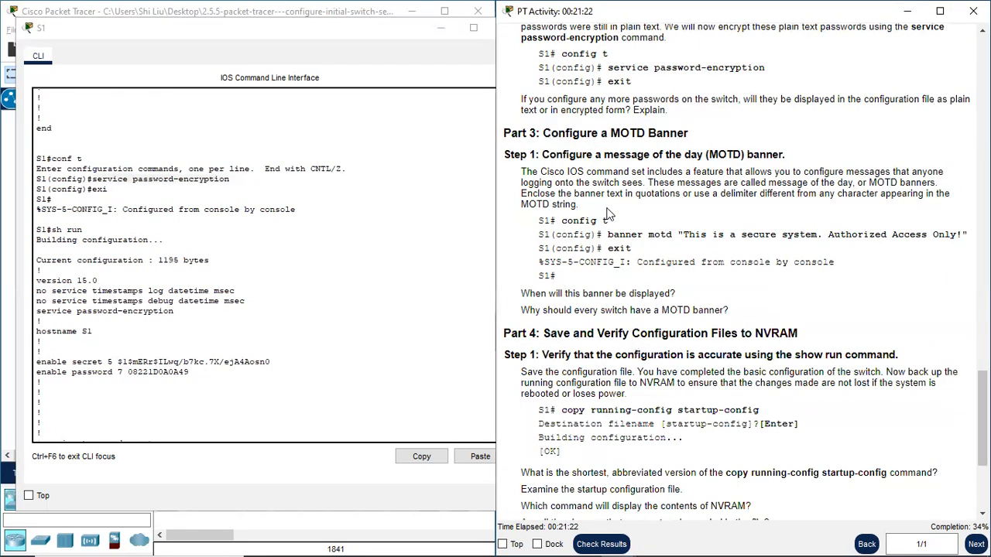
{"action": "scroll", "coordinate": [588, 170], "scroll_direction": "up", "scroll_amount": 1}
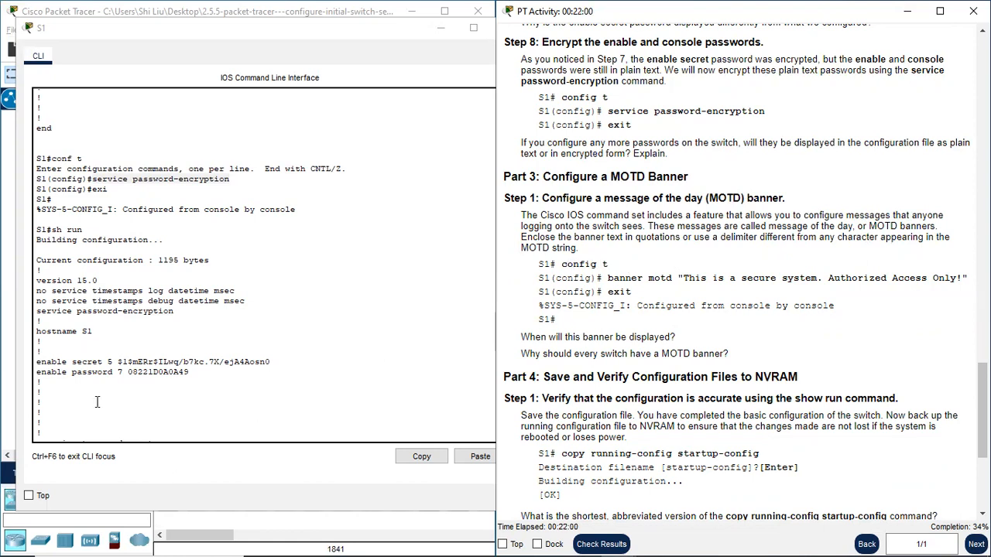
- Page to the end of the running configuration listing and enter global configuration mode with conf t
{"action": "left_click", "coordinate": [108, 428]}
{"action": "scroll", "coordinate": [108, 428], "scroll_direction": "down", "scroll_amount": 15}
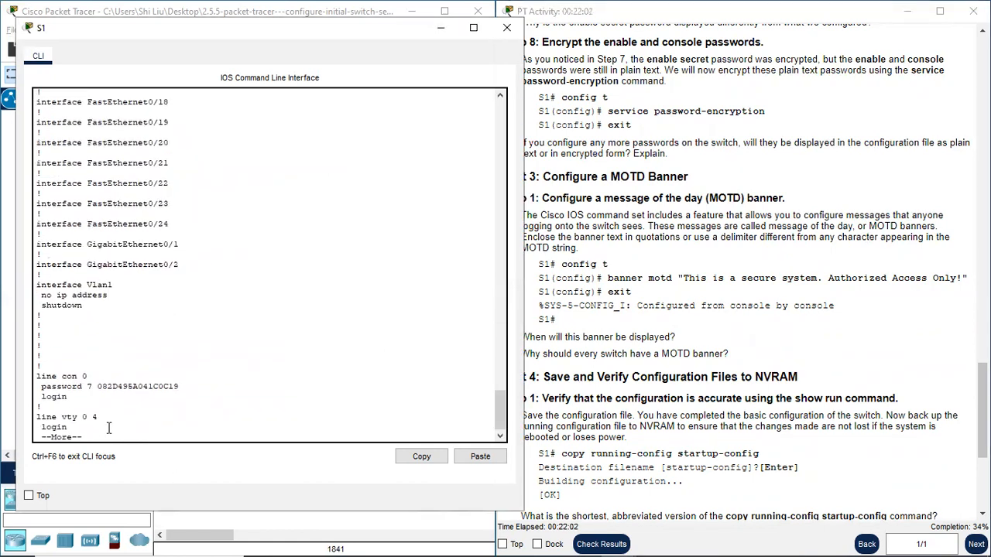
{"action": "key", "text": "space"}
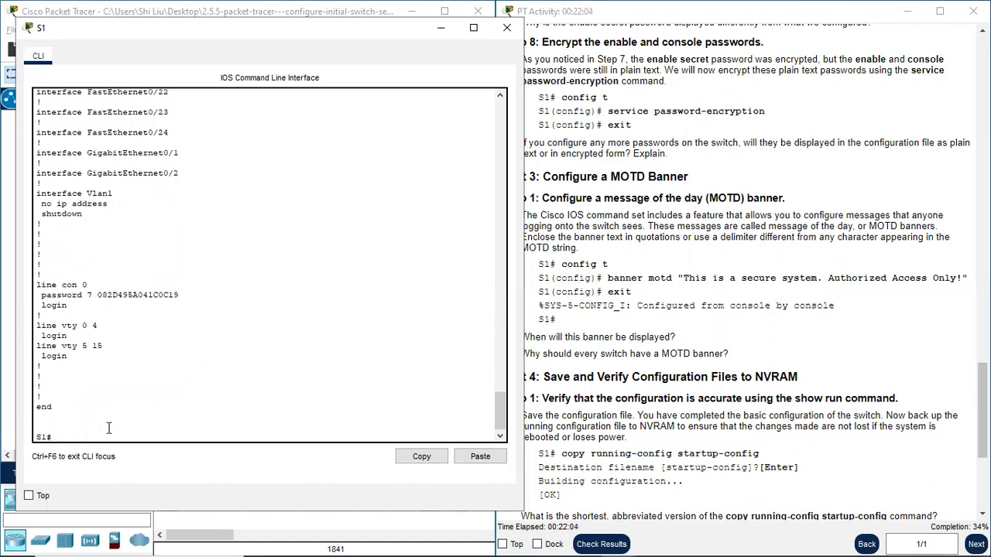
{"action": "type", "text": "conf t"}
{"action": "key", "text": "Return"}
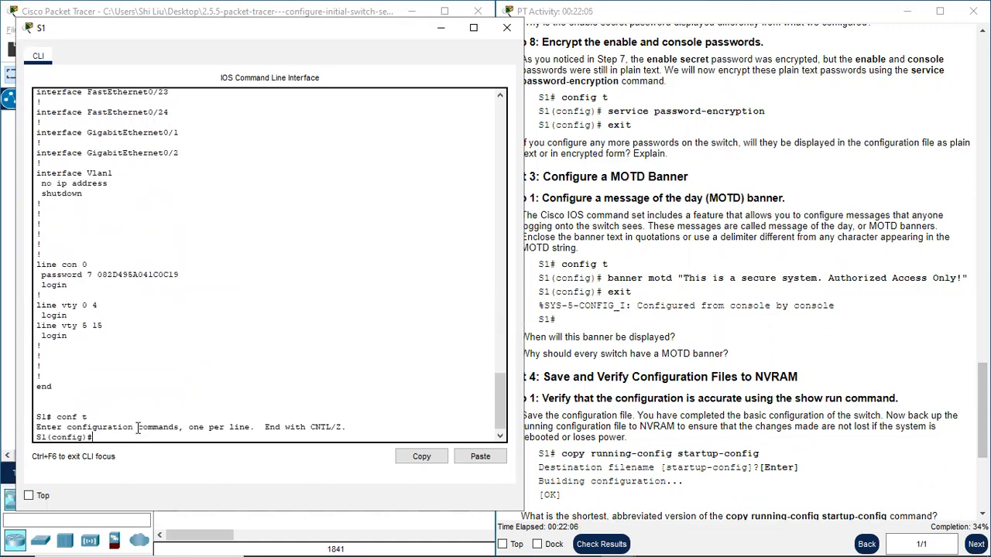
- Set the MOTD banner to "This is a secure system. Authorized Access Only!" and return to privileged EXEC mode with exi
{"action": "type", "text": "banner motd"}
{"action": "type", "text": "\"T"}
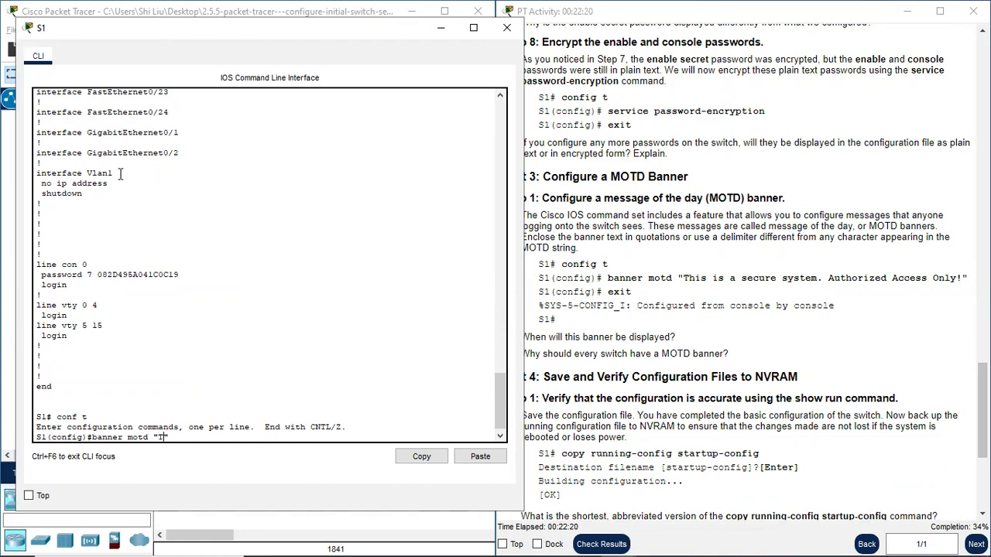
{"action": "type", "text": "his is"}
{"action": "type", "text": " a sec"}
{"action": "type", "text": "ure\""}
{"action": "type", "text": "system."}
{"action": "type", "text": "  A"}
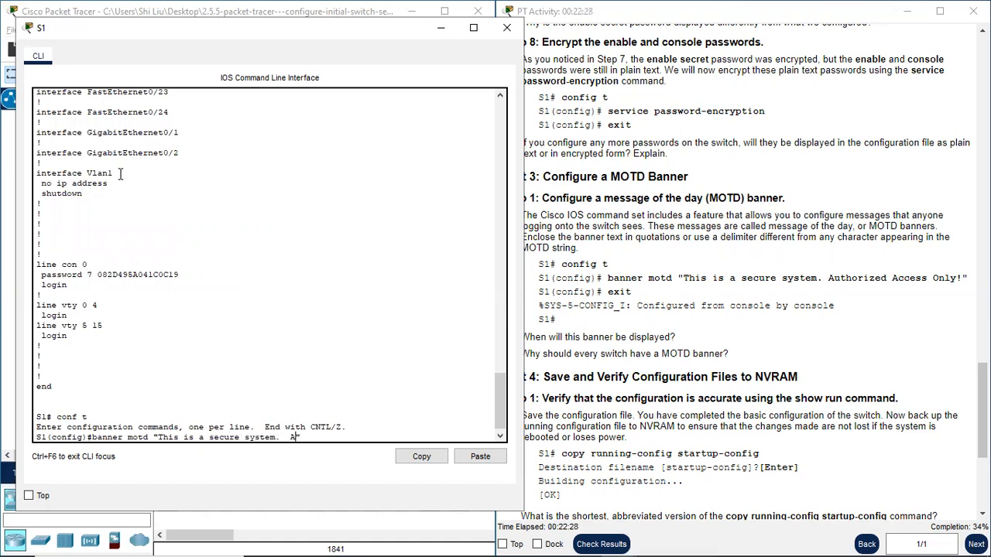
{"action": "type", "text": "uthorized Access Only"}
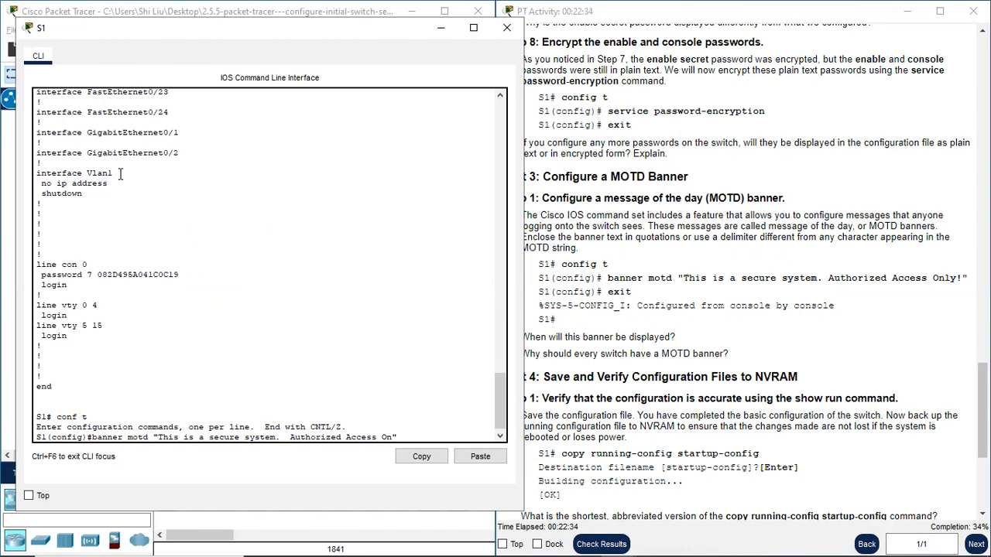
{"action": "type", "text": "!"}
{"action": "key", "text": "Return"}
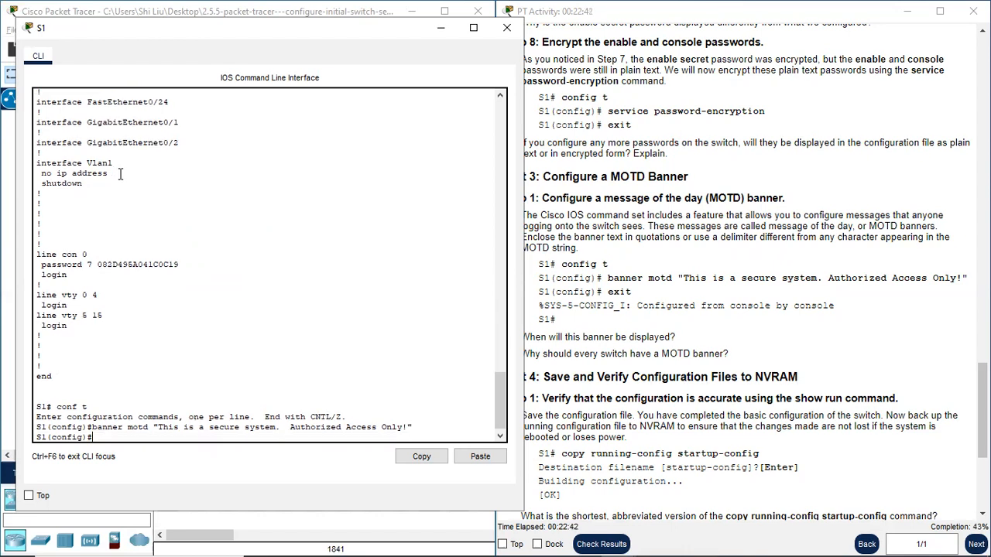
{"action": "type", "text": "exi"}
{"action": "key", "text": "Return"}
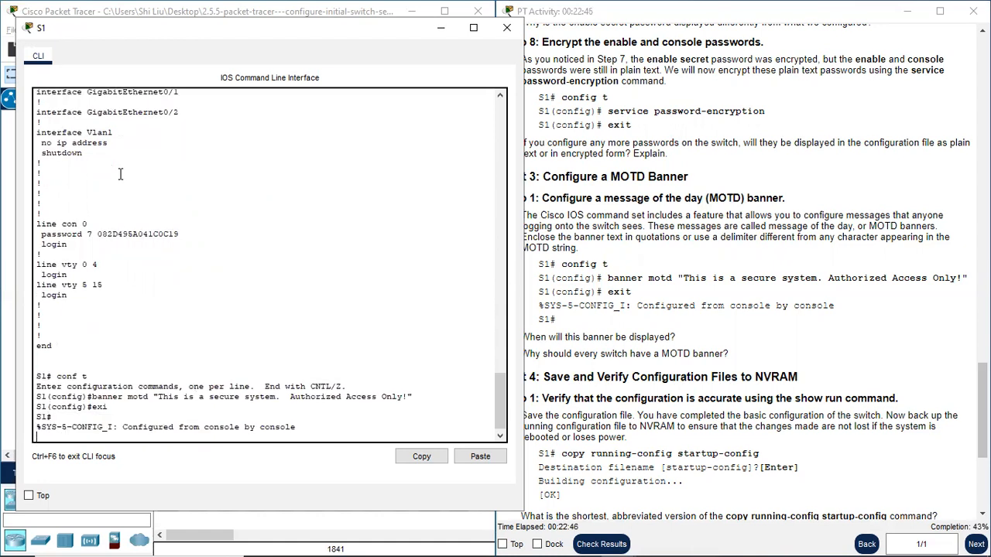
{"action": "key", "text": "Return"}
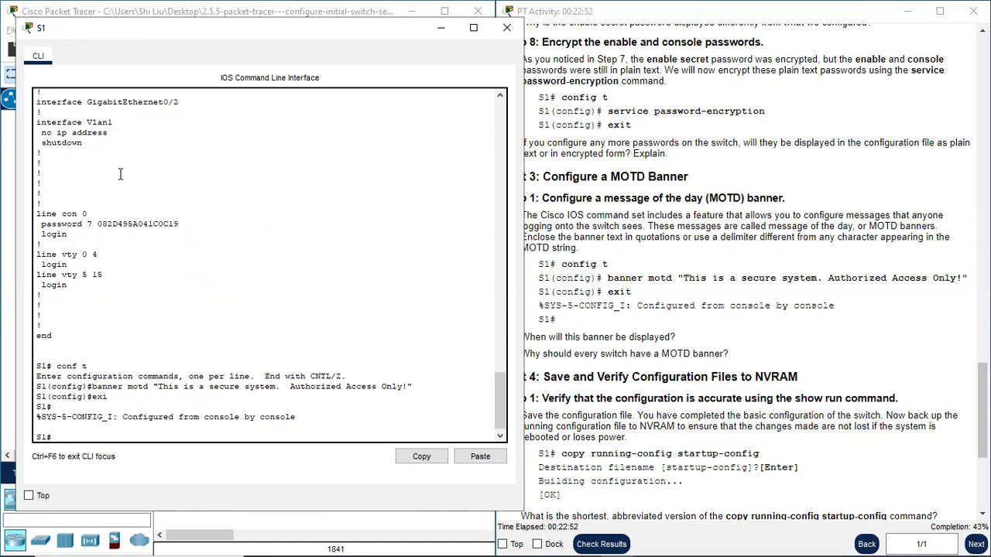
- Review Part 3's two banner questions against the network topology and the banner motd command, moving the S1 console aside and back
{"action": "left_click", "coordinate": [634, 328]}
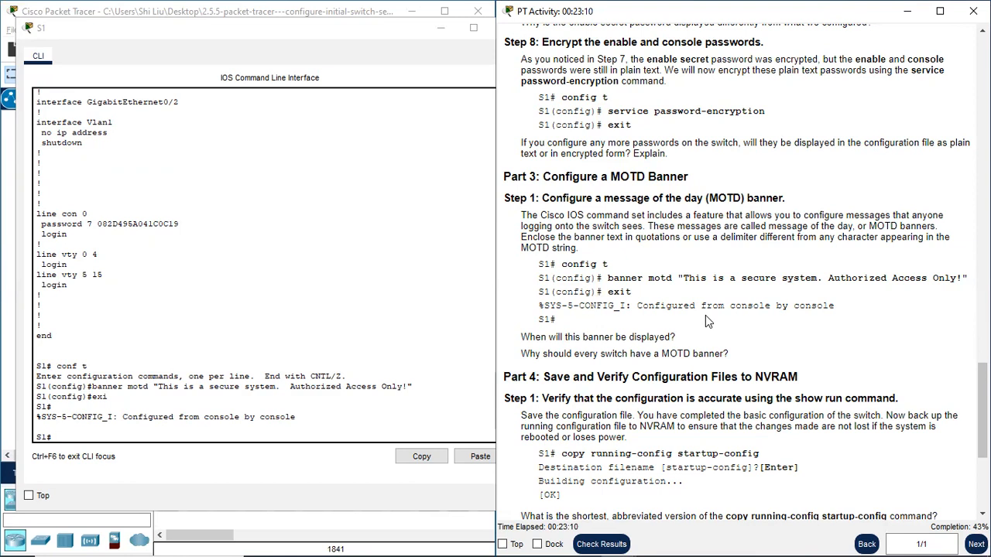
{"action": "left_click", "coordinate": [275, 54]}
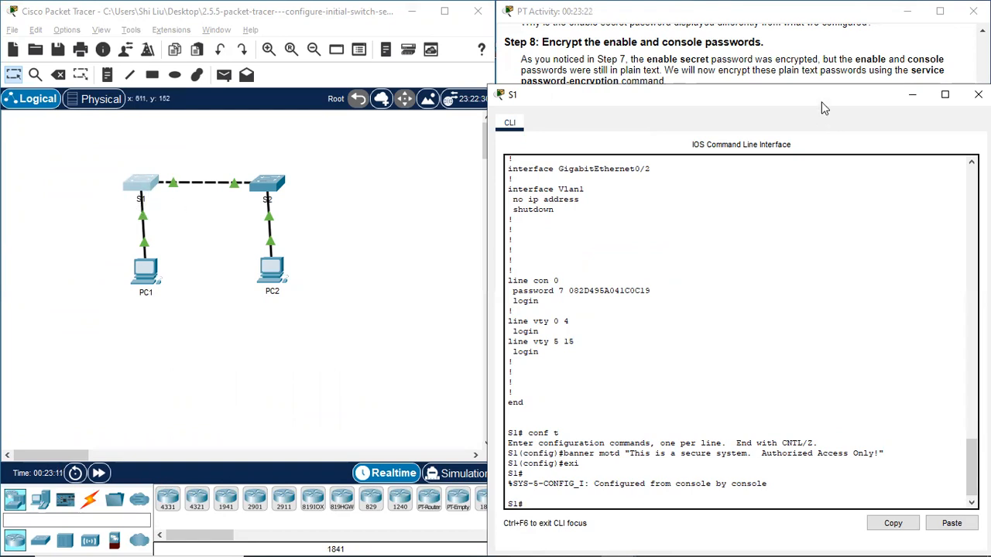
{"action": "left_click_drag", "start_coordinate": [677, 93], "coordinate": [199, 18]}
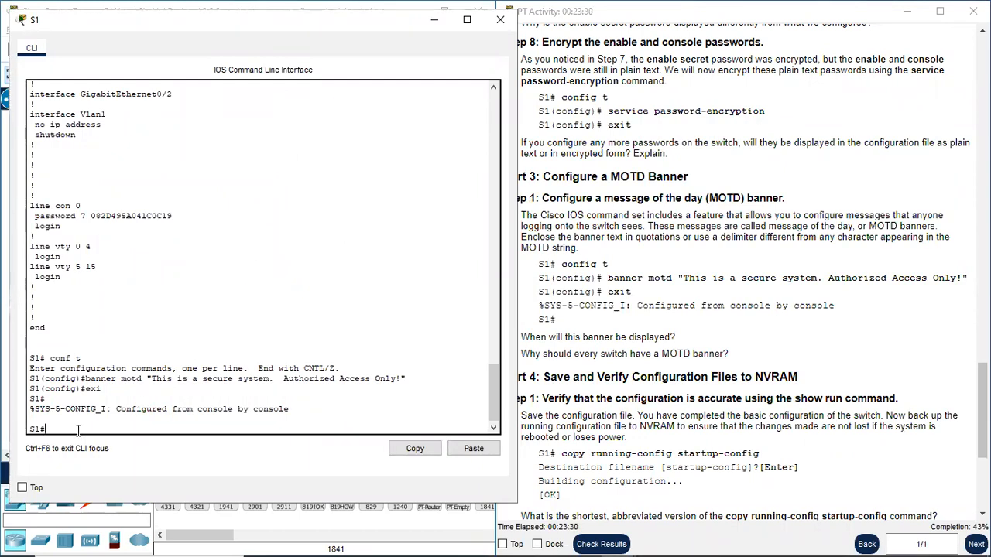
{"action": "left_click", "coordinate": [662, 353]}
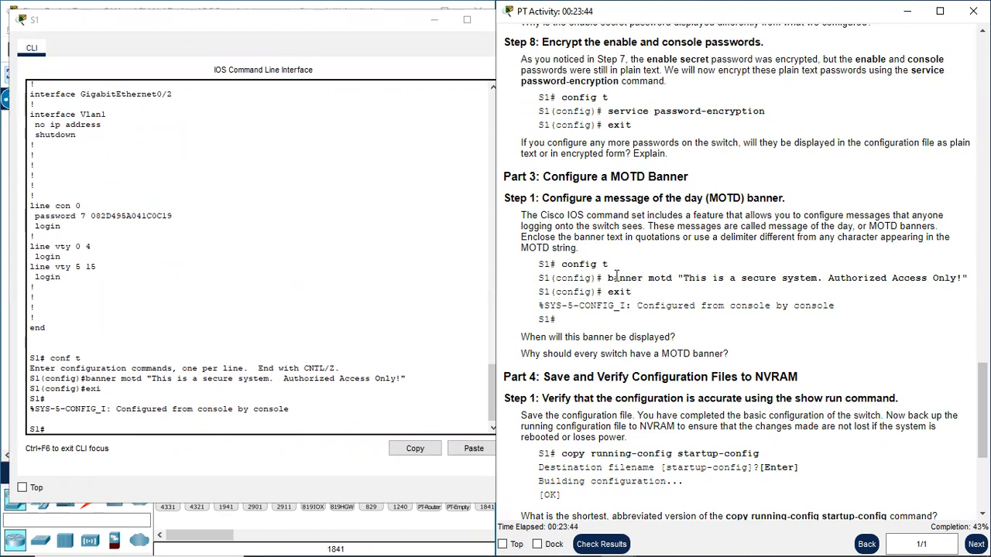
{"action": "left_click_drag", "start_coordinate": [614, 277], "coordinate": [650, 281]}
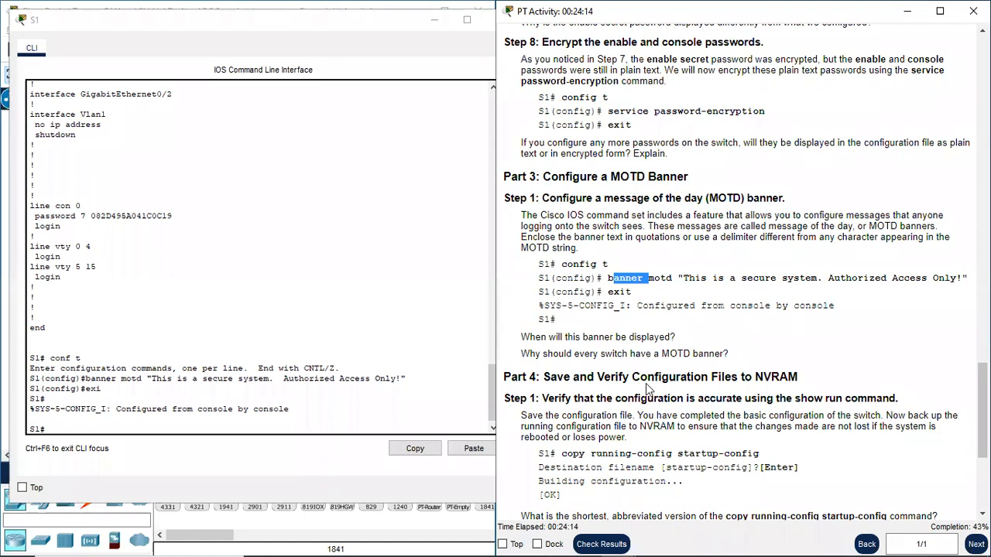
- Read Part 4 Step 1 on verifying the configuration and saving it to NVRAM
{"action": "scroll", "coordinate": [635, 363], "scroll_direction": "down", "scroll_amount": 2}
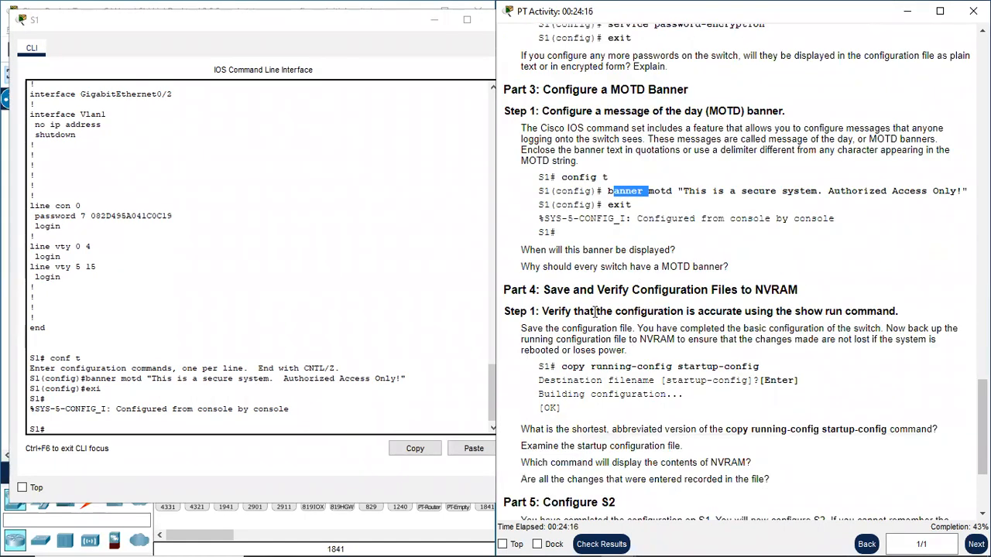
{"action": "left_click", "coordinate": [527, 288]}
{"action": "left_click_drag", "start_coordinate": [526, 288], "coordinate": [559, 288]}
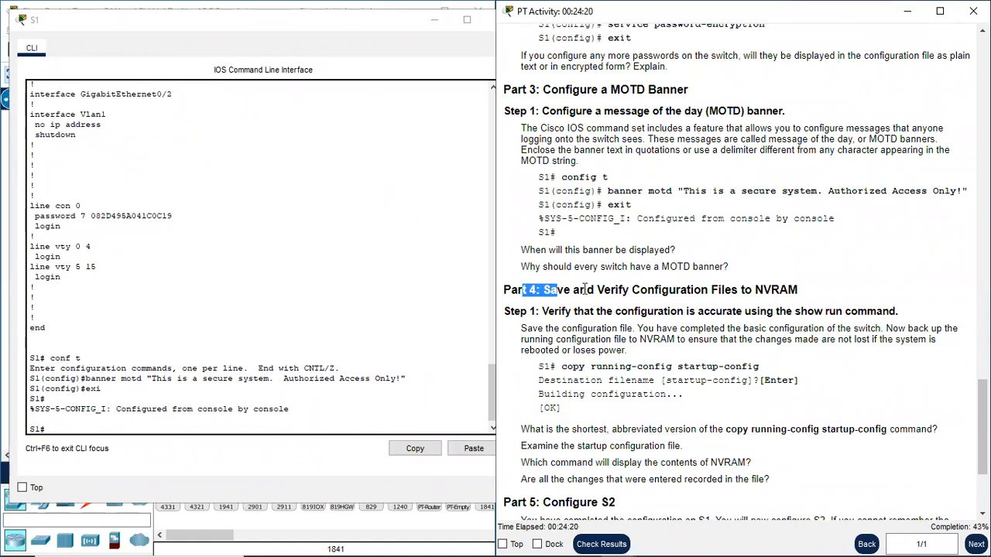
{"action": "left_click", "coordinate": [586, 288]}
{"action": "scroll", "coordinate": [577, 329], "scroll_direction": "down", "scroll_amount": 1}
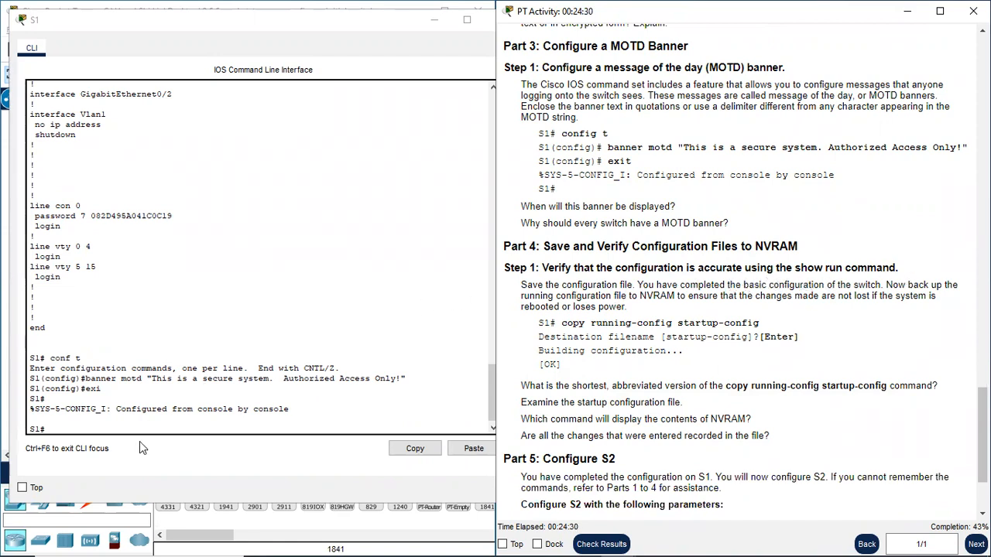
- Run sh run on S1 again and page through the listing past the banner motd and line con 0 entries
{"action": "left_click", "coordinate": [80, 430]}
{"action": "type", "text": "sh run"}
{"action": "key", "text": "Return"}
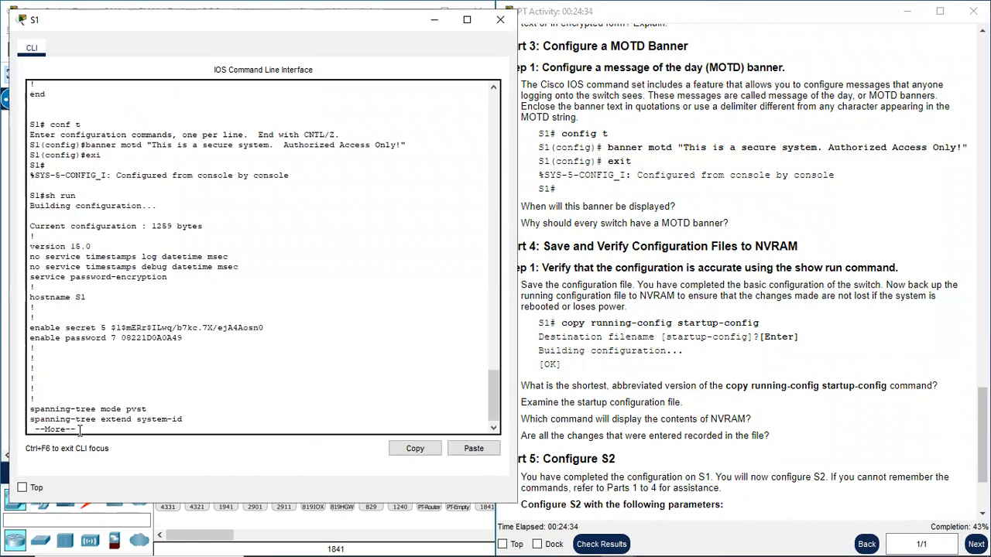
{"action": "key", "text": "space"}
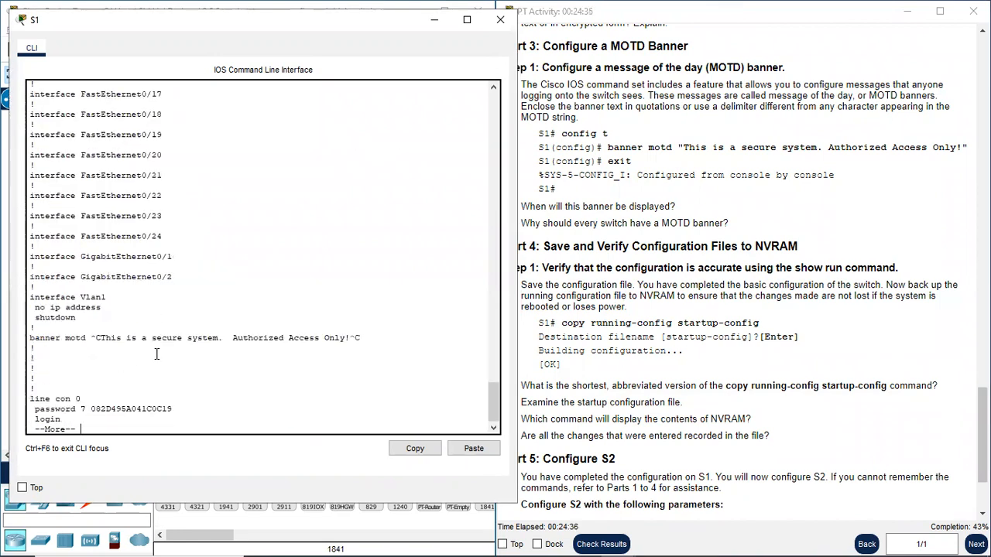
{"action": "key", "text": "space"}
- Examine the hostname, enable secret, enable password and service password-encryption entries in S1's new running configuration listing
{"action": "scroll", "coordinate": [150, 343], "scroll_direction": "up", "scroll_amount": 15}
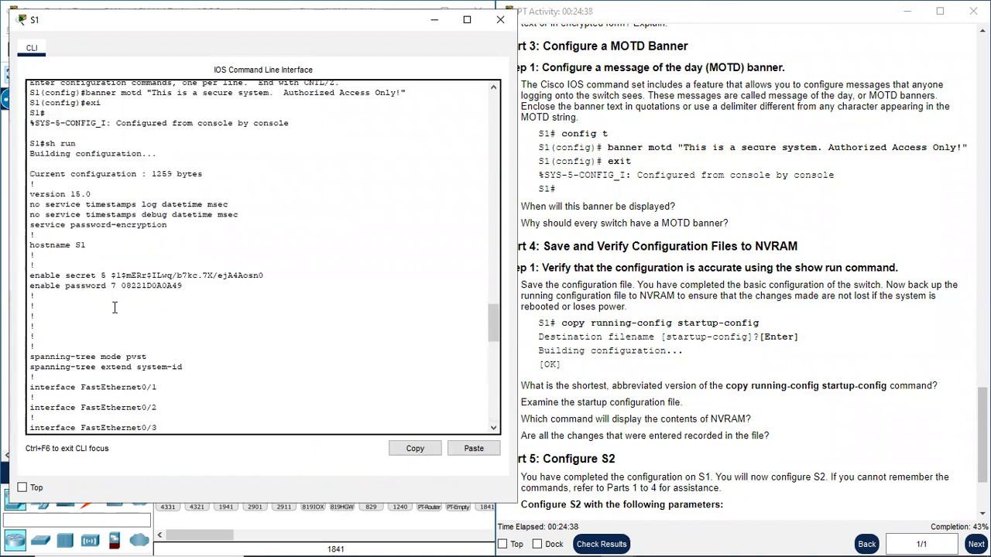
{"action": "left_click_drag", "start_coordinate": [87, 244], "coordinate": [29, 274]}
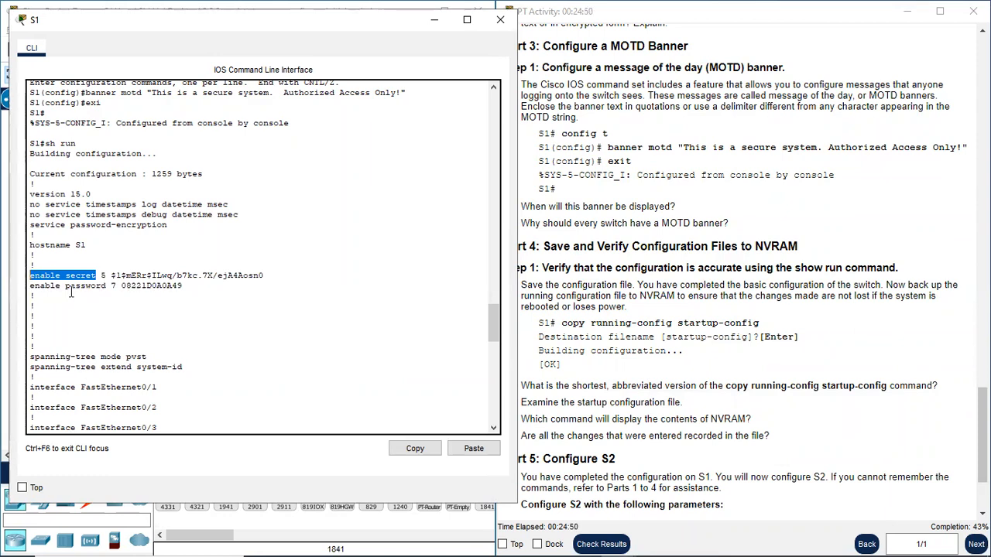
{"action": "left_click_drag", "start_coordinate": [106, 286], "coordinate": [28, 286]}
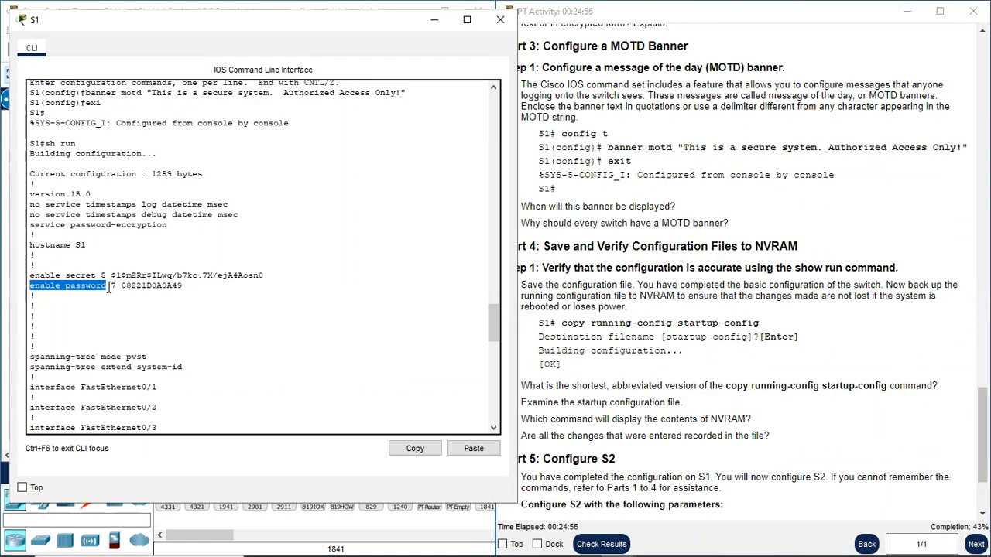
{"action": "left_click_drag", "start_coordinate": [111, 285], "coordinate": [193, 288]}
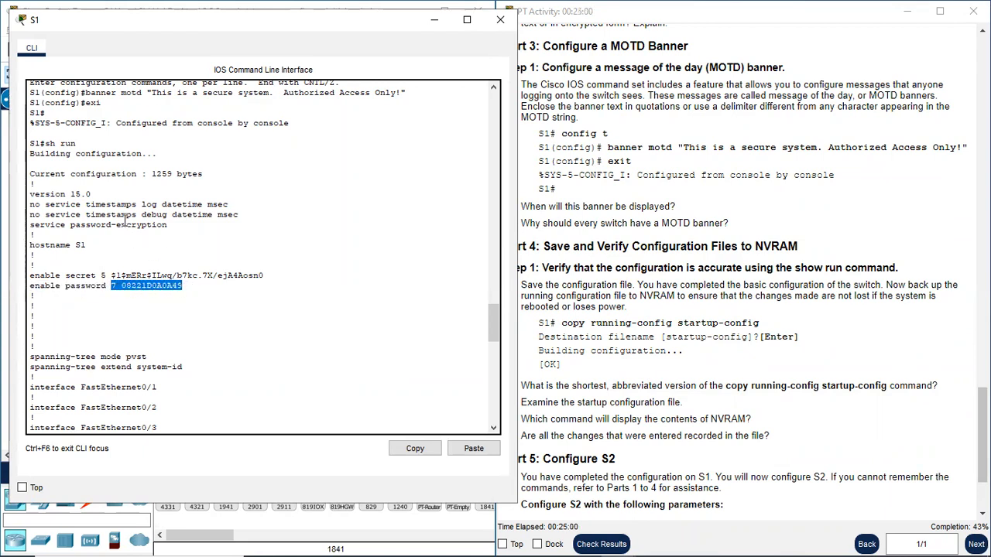
{"action": "left_click_drag", "start_coordinate": [29, 225], "coordinate": [176, 228]}
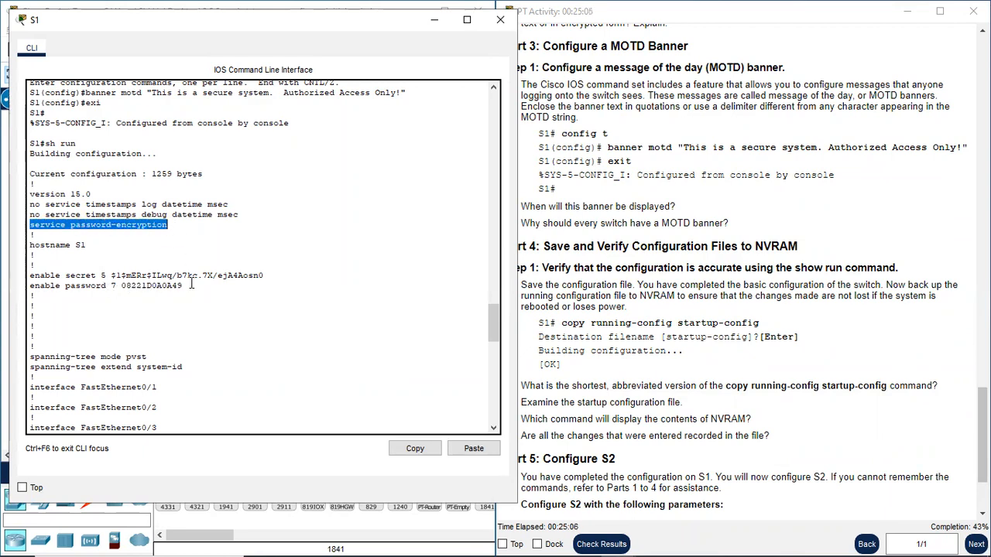
- Examine the encrypted console password and login entries under line con 0, through the end of S1's running configuration listing
{"action": "scroll", "coordinate": [186, 293], "scroll_direction": "down", "scroll_amount": 20}
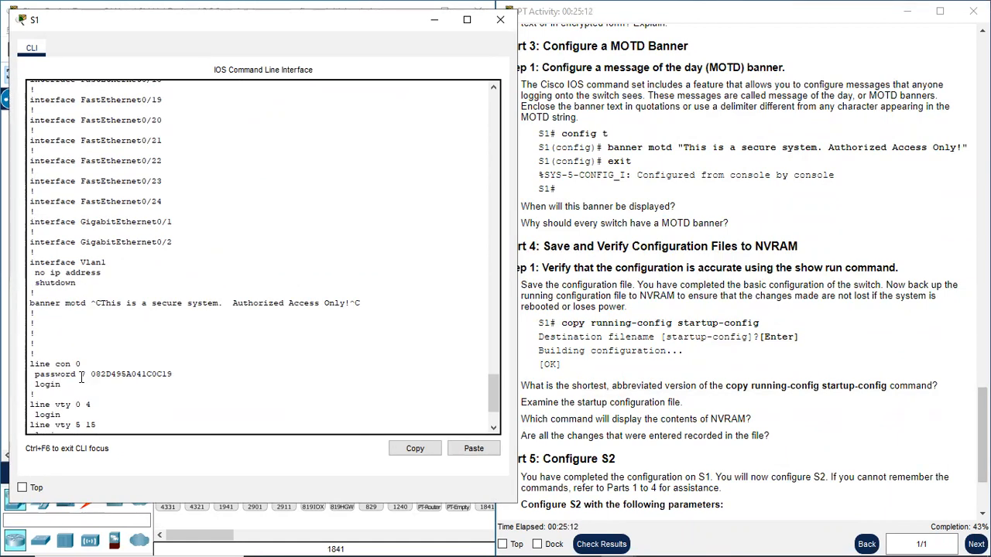
{"action": "left_click_drag", "start_coordinate": [87, 372], "coordinate": [183, 373]}
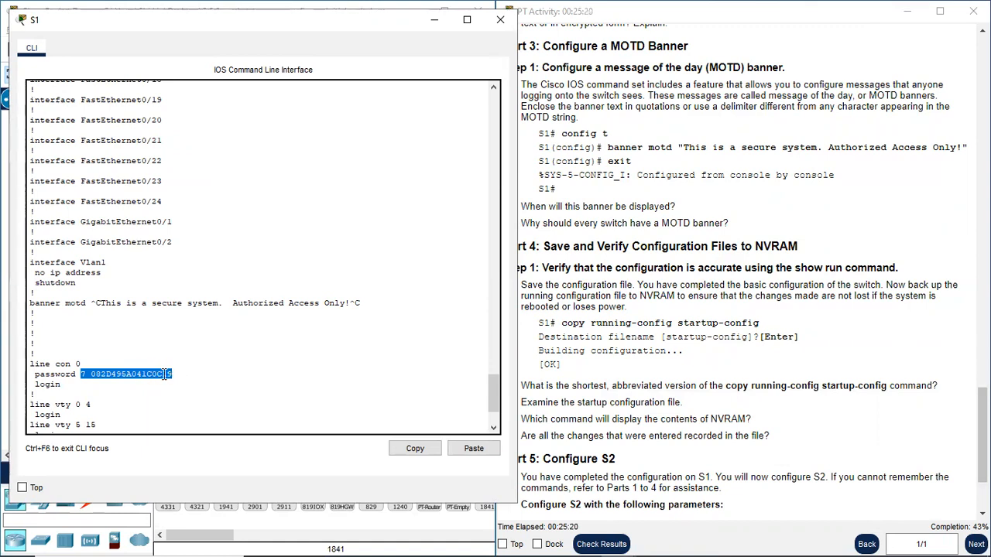
{"action": "left_click_drag", "start_coordinate": [65, 384], "coordinate": [29, 384]}
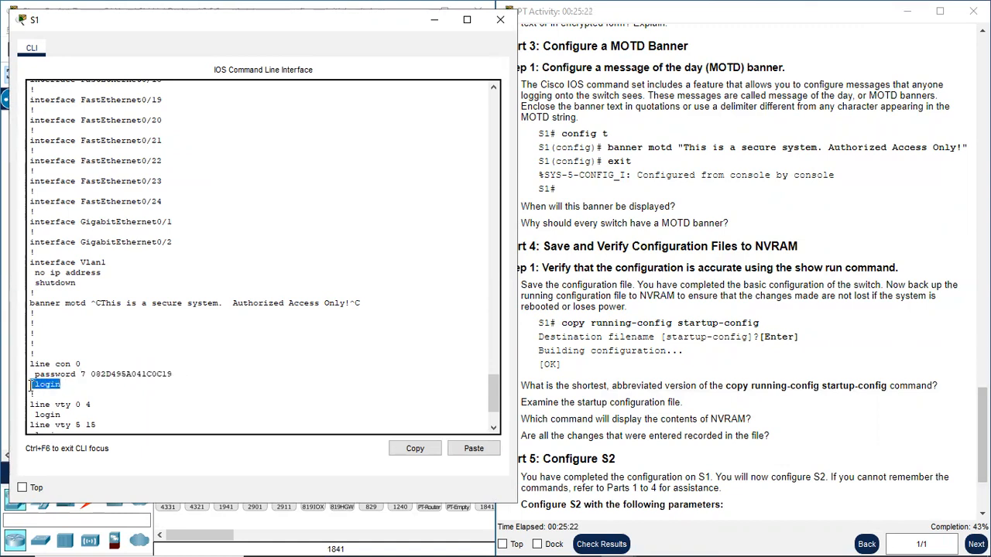
{"action": "scroll", "coordinate": [93, 381], "scroll_direction": "down", "scroll_amount": 3}
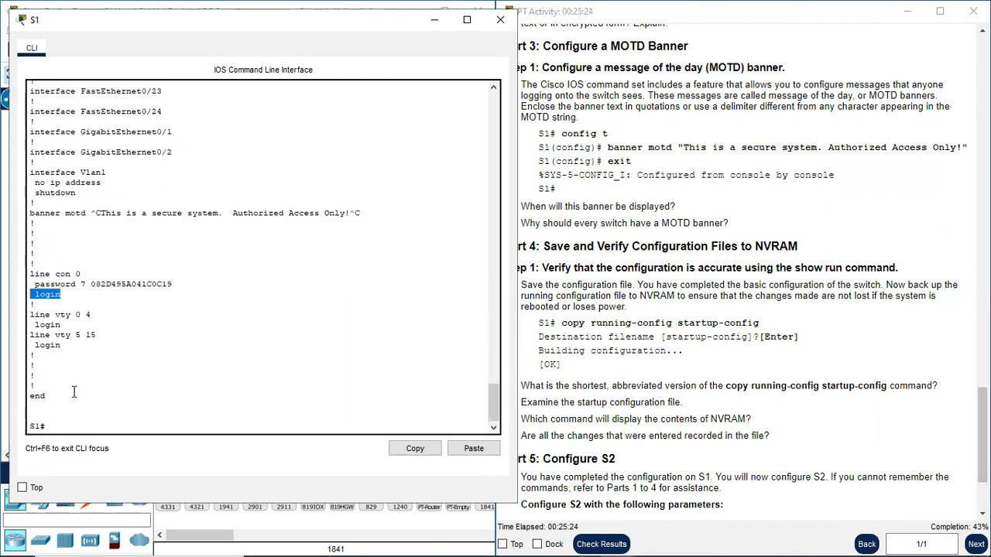
- Enter the command copy running-config startup-config at the S1 privileged prompt to save the configuration to NVRAM
{"action": "left_click", "coordinate": [62, 424]}
{"action": "left_click", "coordinate": [619, 317]}
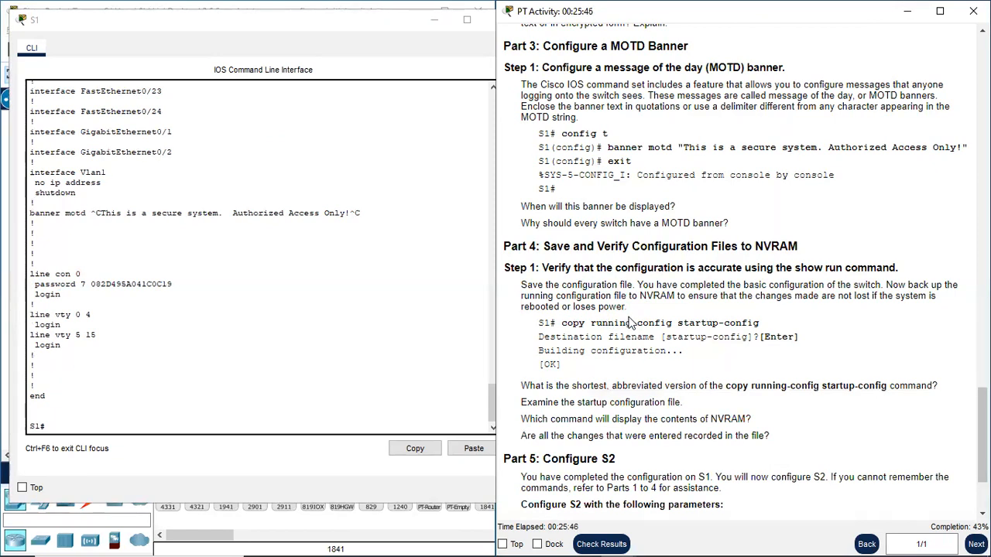
{"action": "left_click", "coordinate": [53, 428]}
{"action": "type", "text": "copy running-config "}
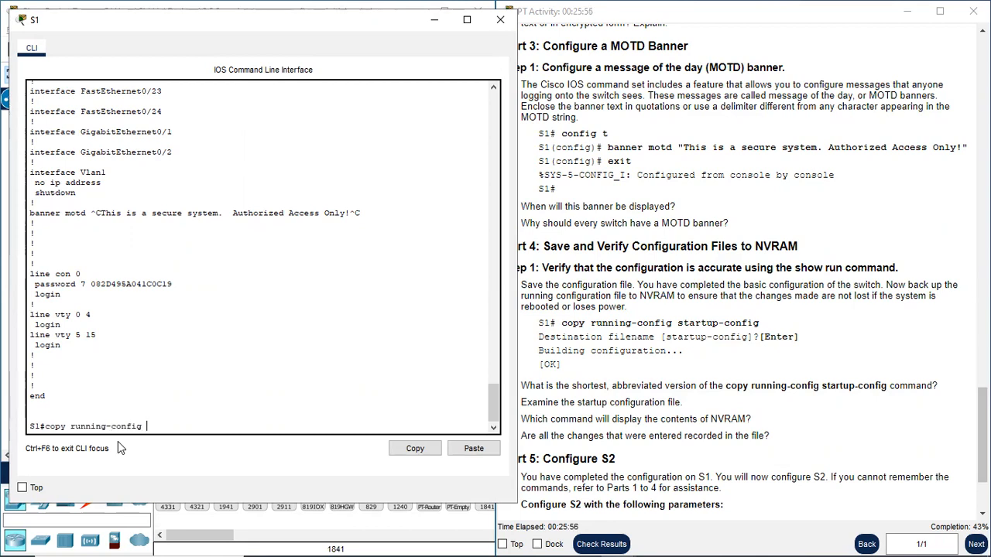
{"action": "type", "text": "startup-config"}
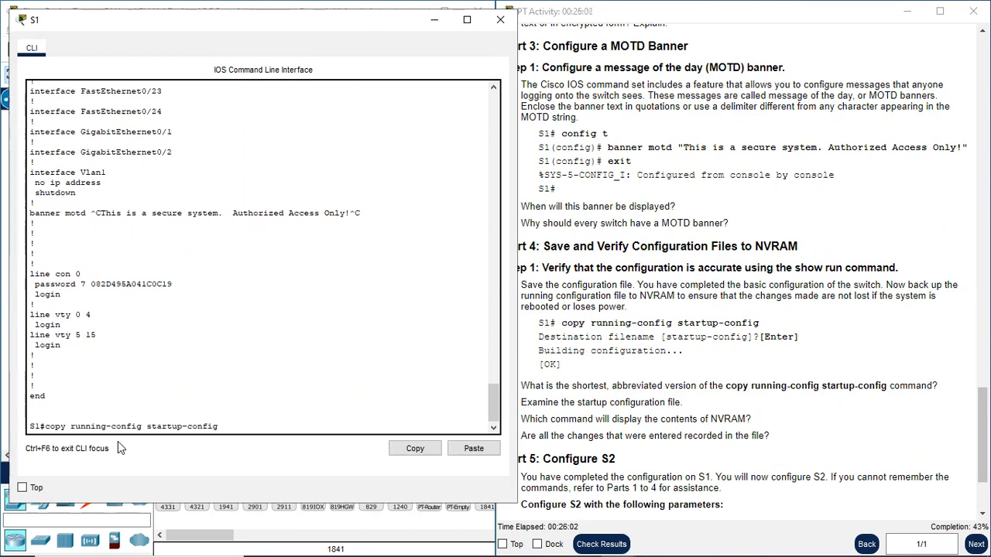
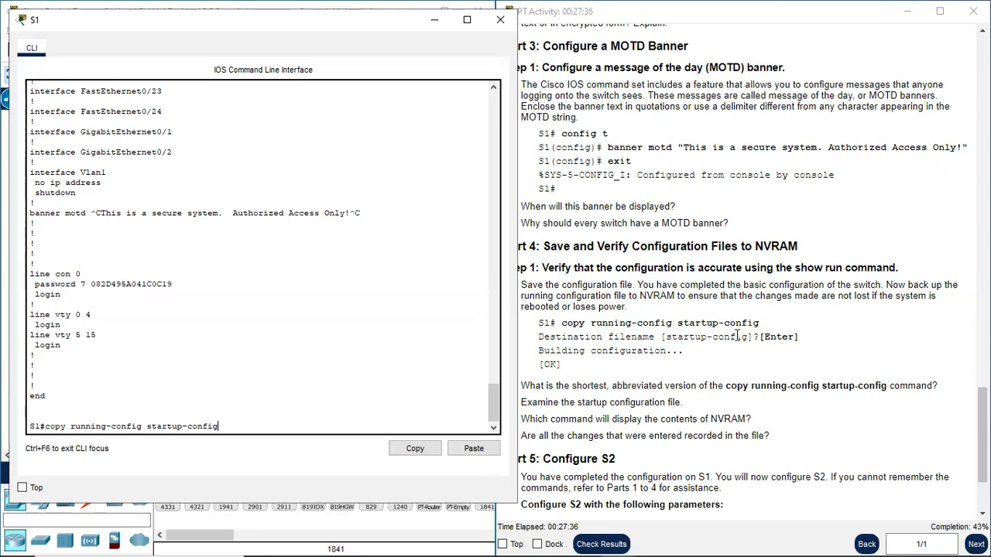
- Run the entered copy running-config startup-config command on S1, accepting the default destination filename startup-config
{"action": "scroll", "coordinate": [693, 329], "scroll_direction": "down", "scroll_amount": 2}
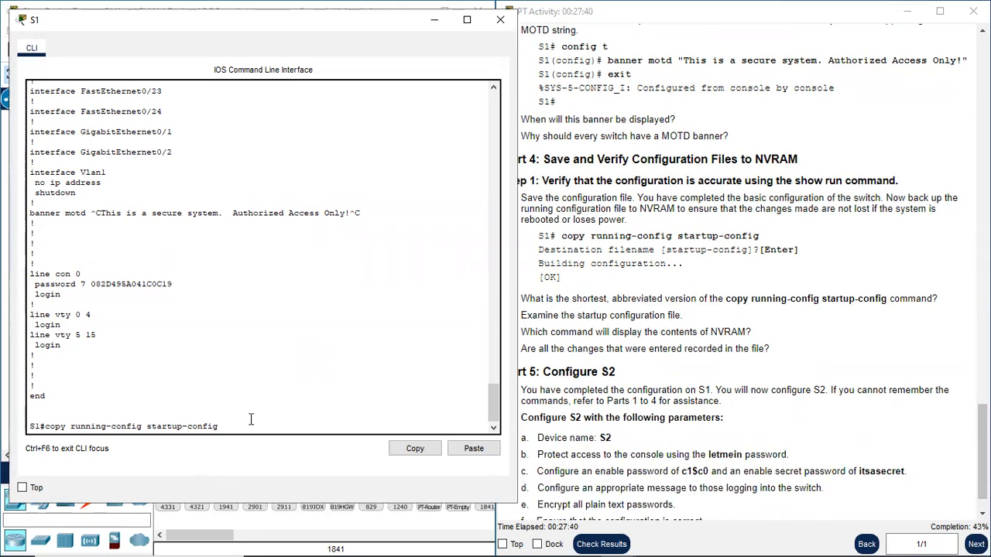
{"action": "key", "text": "Return"}
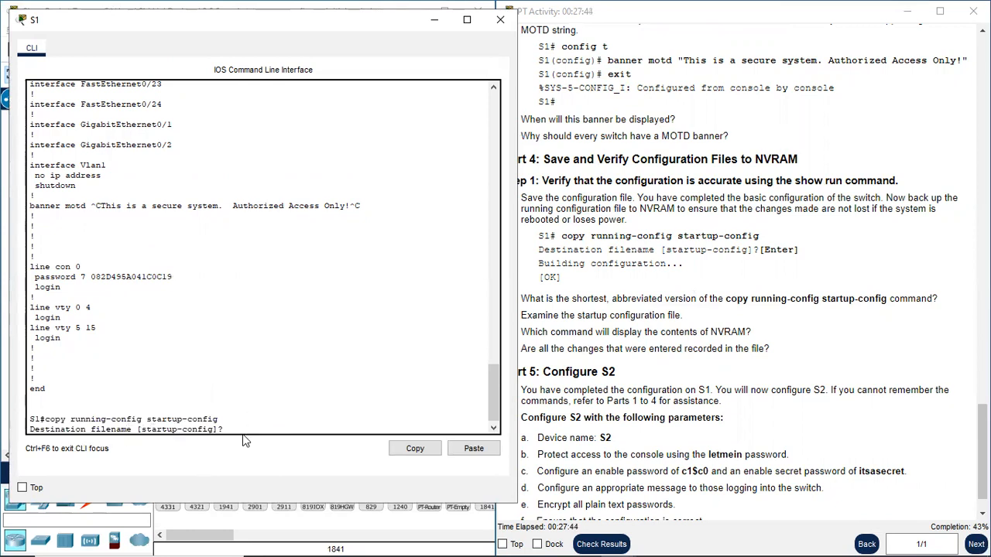
{"action": "key", "text": "Return"}
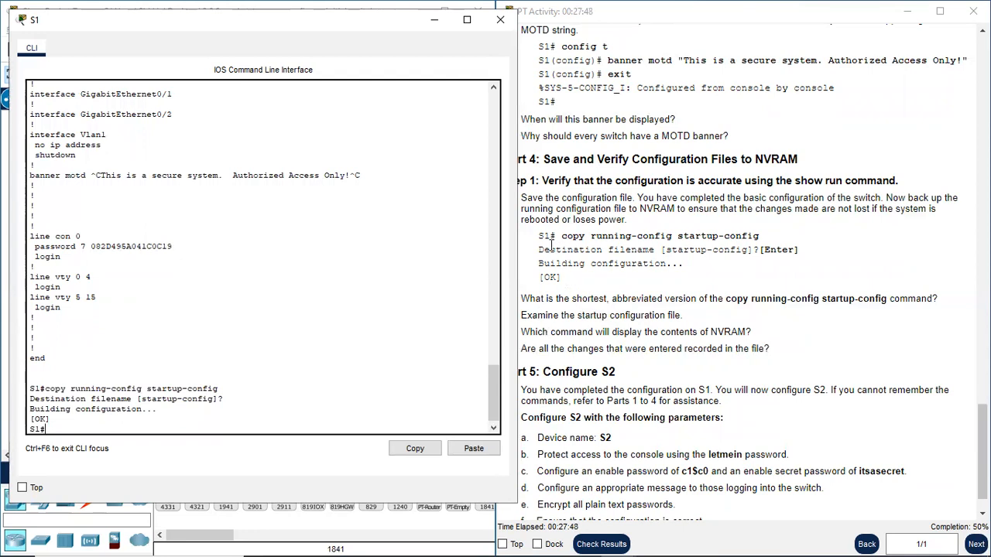
- Try to save S1's running configuration with the abbreviated command copy r s
{"action": "left_click", "coordinate": [564, 317]}
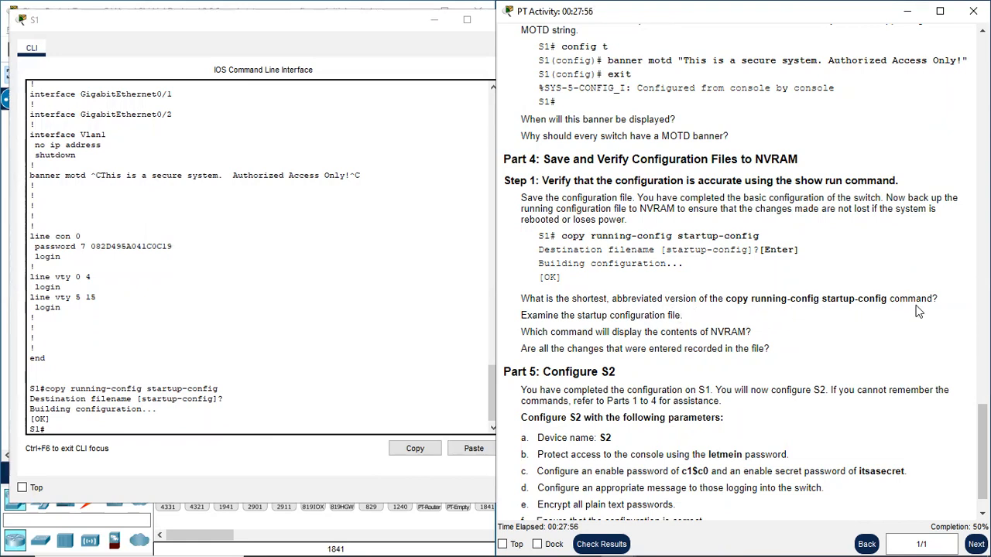
{"action": "left_click", "coordinate": [108, 428]}
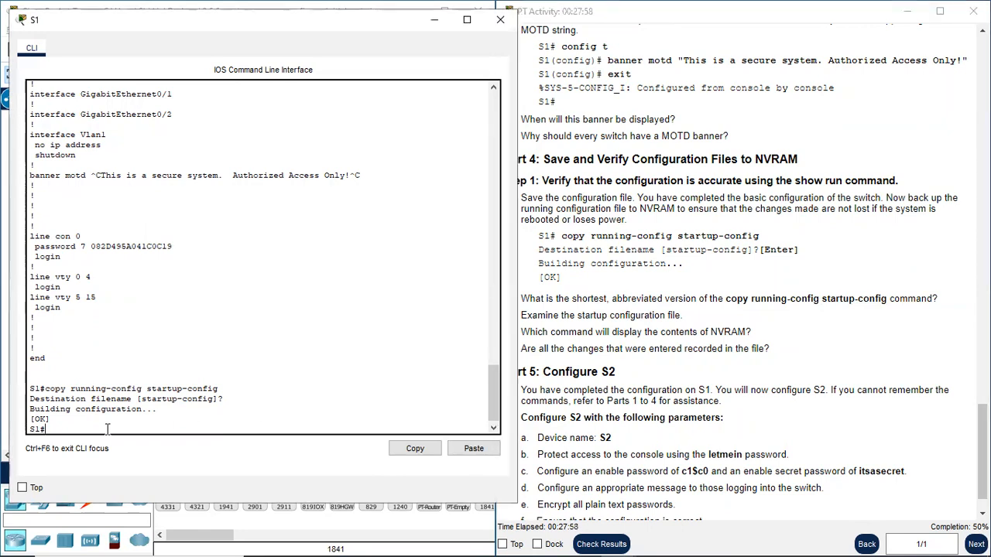
{"action": "key", "text": "Return"}
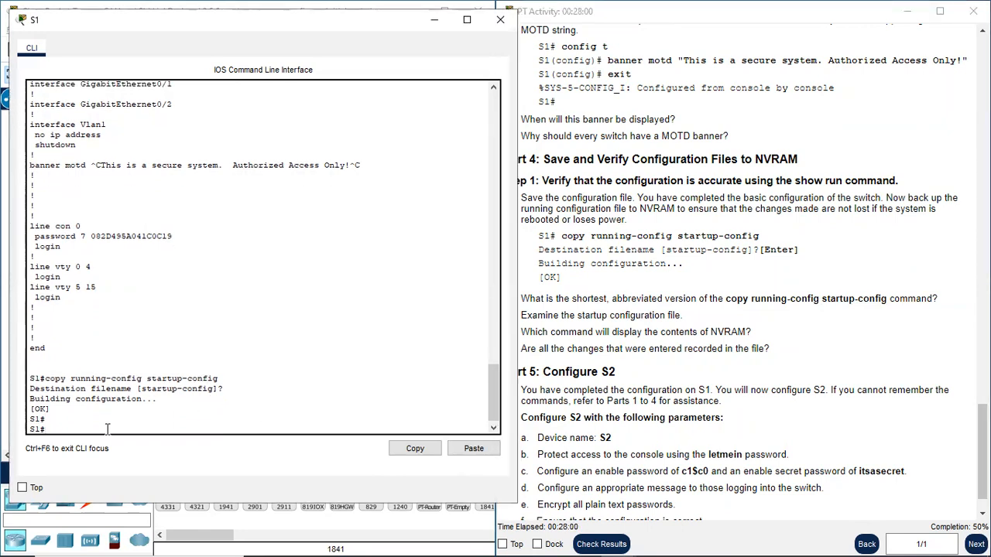
{"action": "type", "text": "copy r s"}
{"action": "key", "text": "Return"}
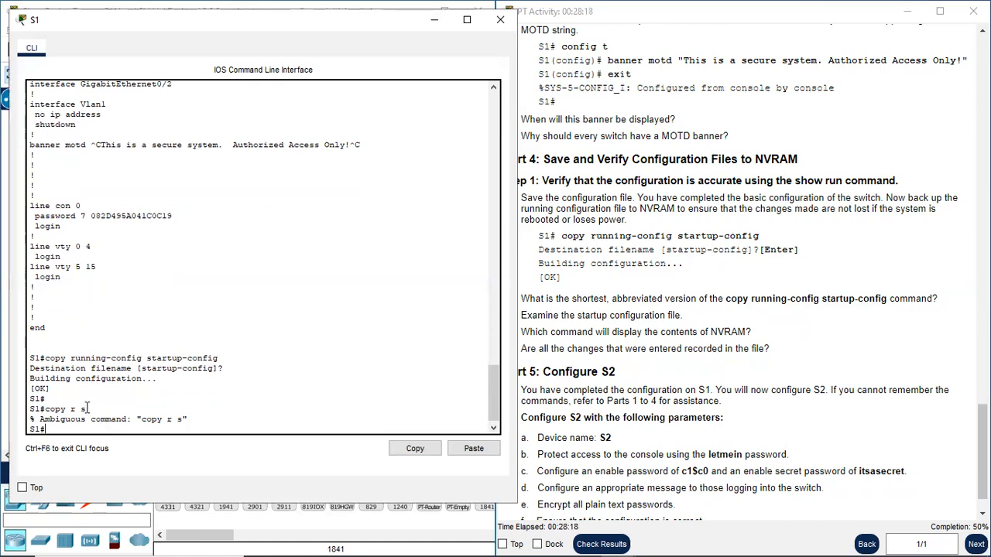
- Save S1's running configuration with the abbreviated command copy r st, accepting the default destination filename
{"action": "mouse_move", "coordinate": [86, 410]}
{"action": "left_mouse_down"}
{"action": "mouse_move", "coordinate": [67, 414]}
{"action": "mouse_move", "coordinate": [88, 408]}
{"action": "left_mouse_up"}
{"action": "left_click", "coordinate": [81, 410]}
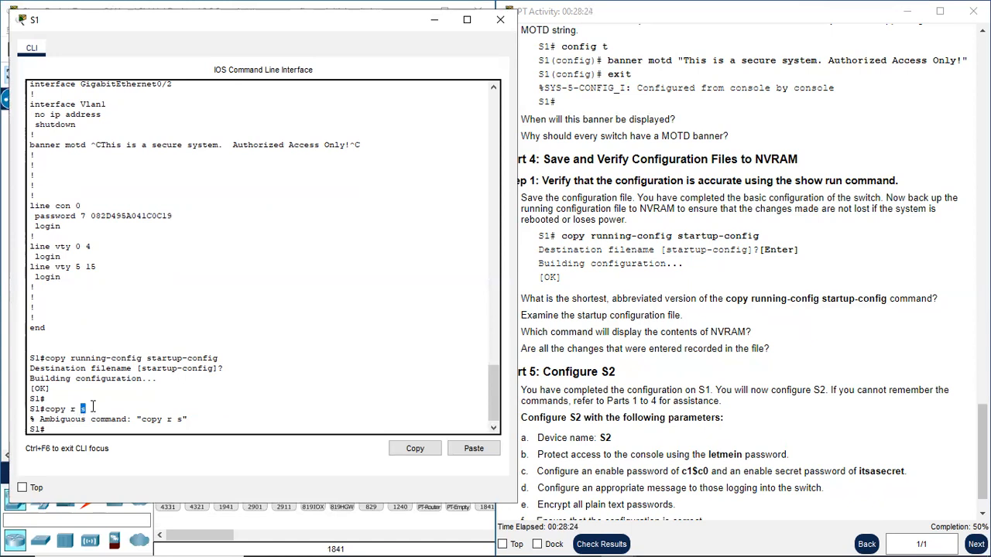
{"action": "left_click", "coordinate": [91, 407]}
{"action": "type", "text": "py r st"}
{"action": "key", "text": "Return"}
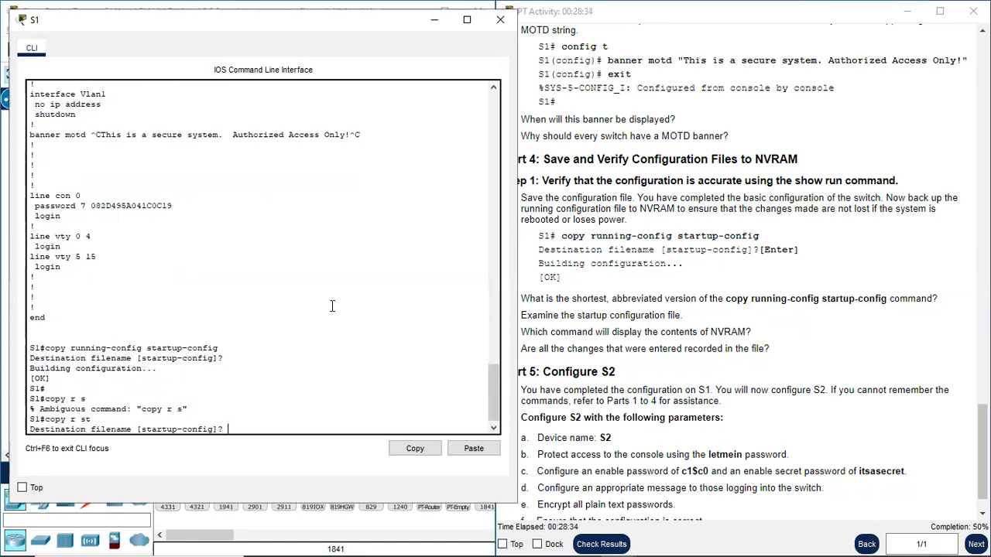
{"action": "key", "text": "Return"}
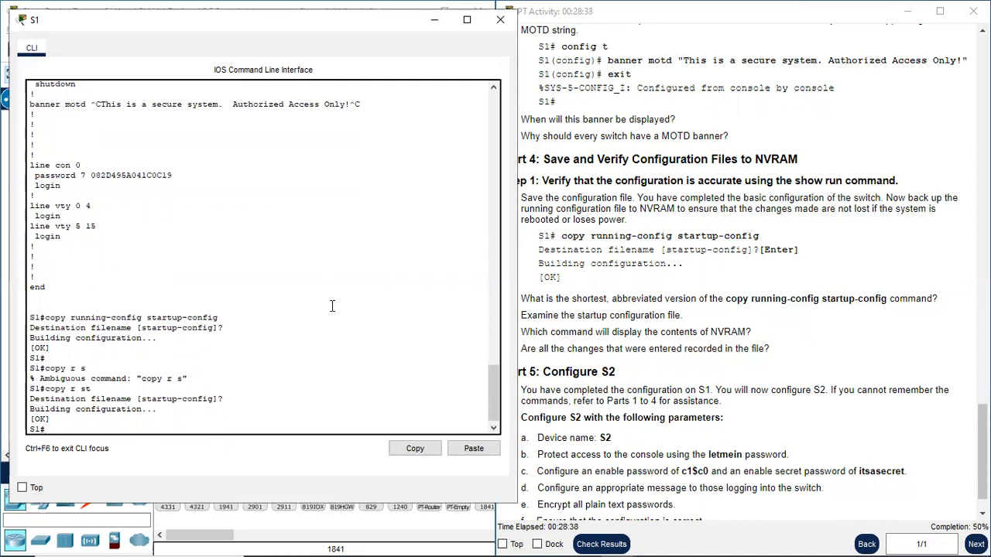
- Save S1's configuration again with the abbreviated command copy run st, accepting the default destination filename
{"action": "type", "text": "co"}
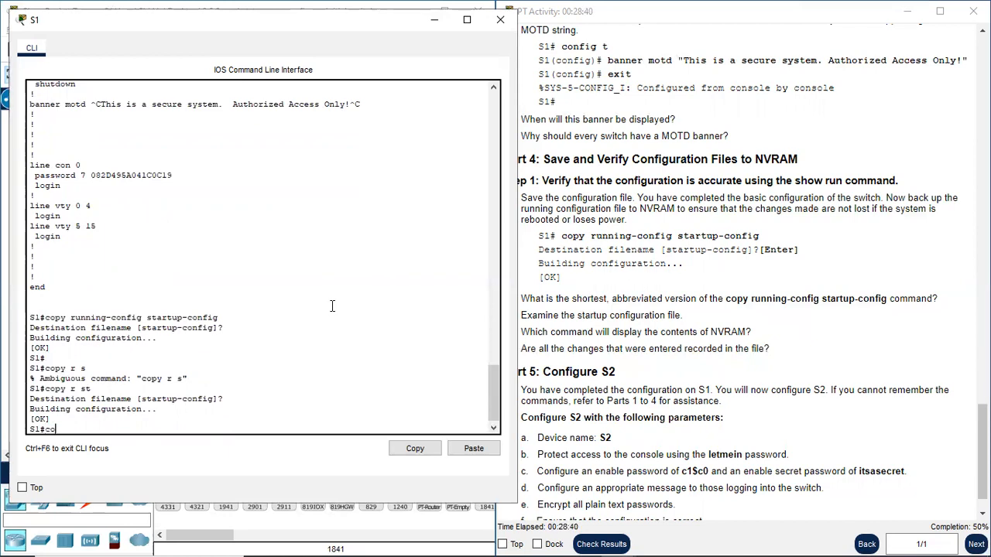
{"action": "type", "text": "py run st"}
{"action": "key", "text": "Return"}
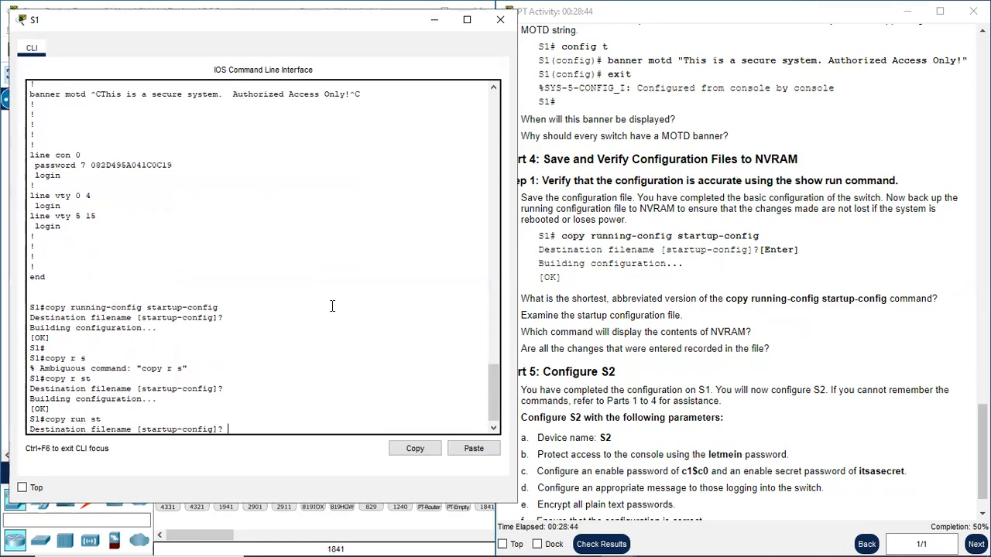
{"action": "key", "text": "Return"}
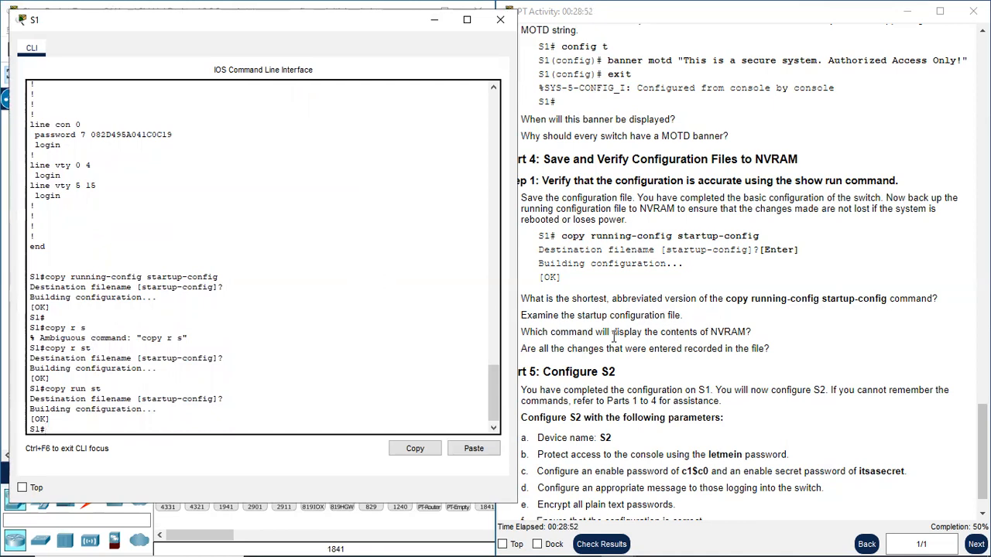
- Display the contents of NVRAM on S1 with sh startup-config and page through to the end of the listing
{"action": "left_click_drag", "start_coordinate": [549, 331], "coordinate": [680, 333]}
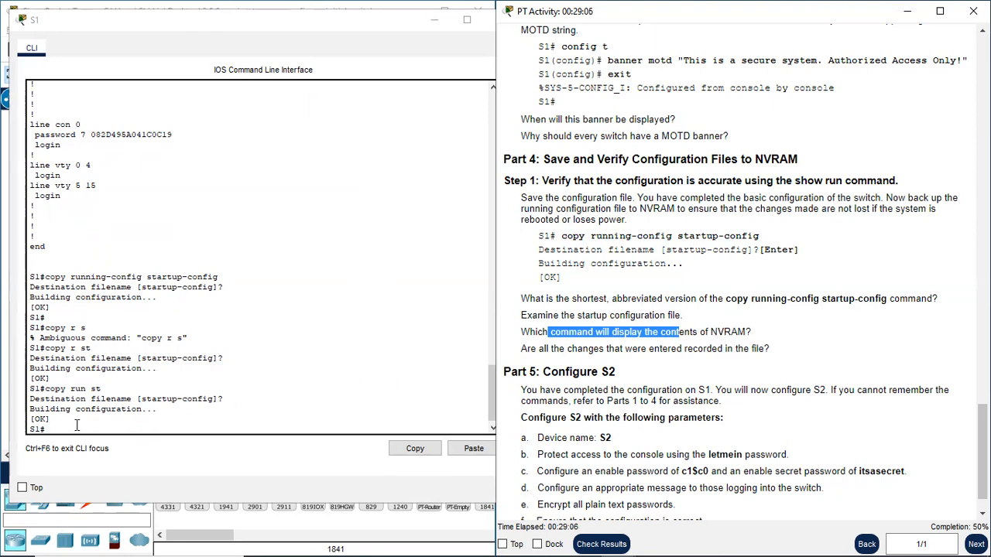
{"action": "left_click", "coordinate": [110, 418]}
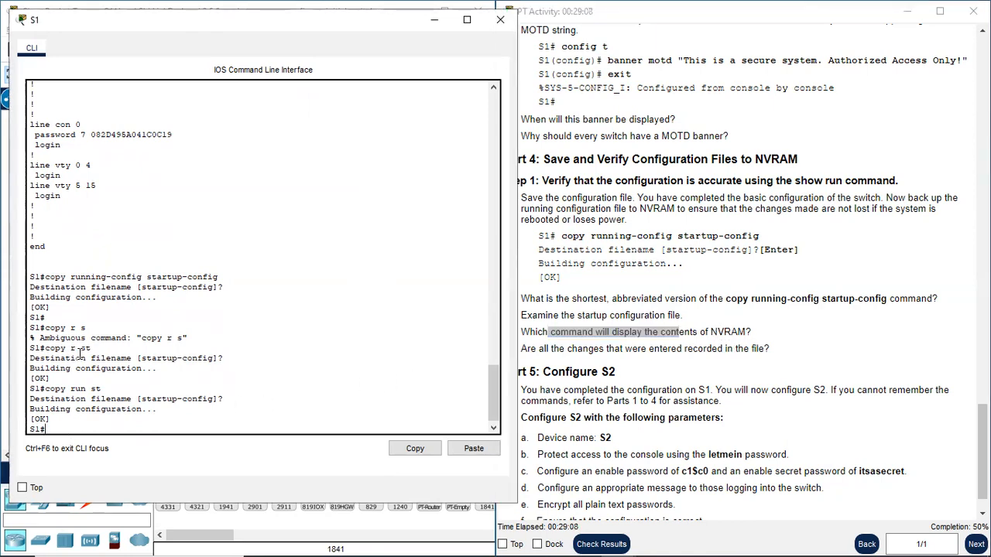
{"action": "key", "text": "Return"}
{"action": "key", "text": "Return"}
{"action": "type", "text": "s"}
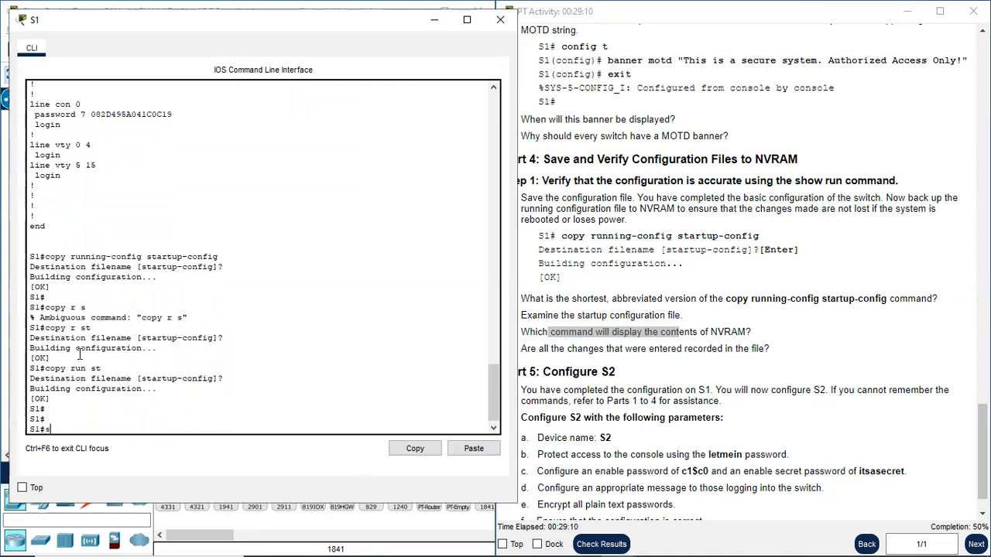
{"action": "type", "text": "h startup-config"}
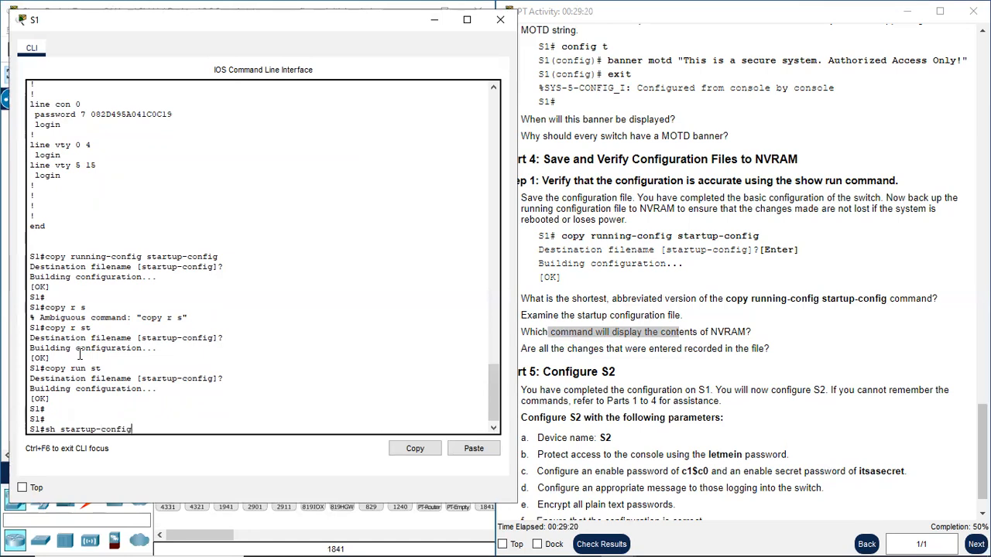
{"action": "key", "text": "Return"}
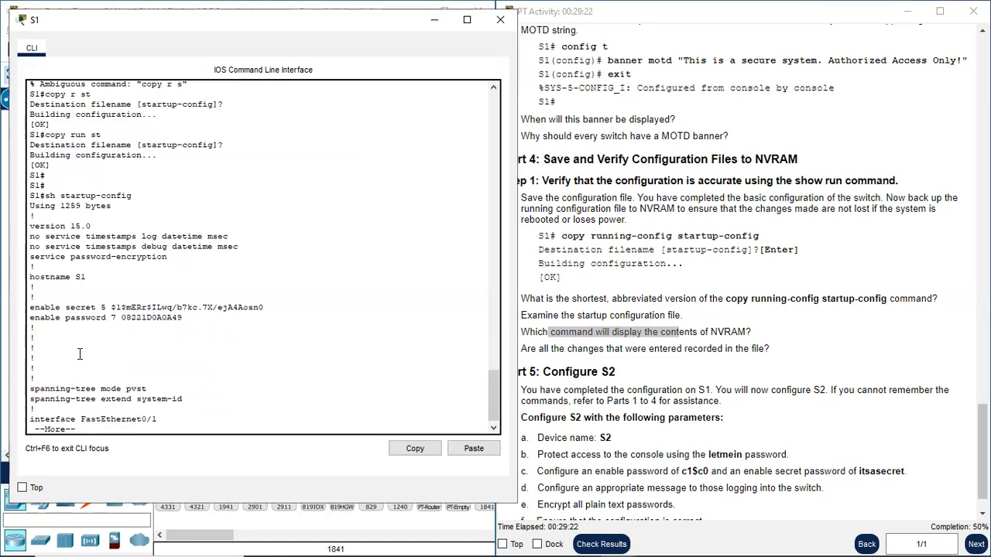
{"action": "key", "text": "space"}
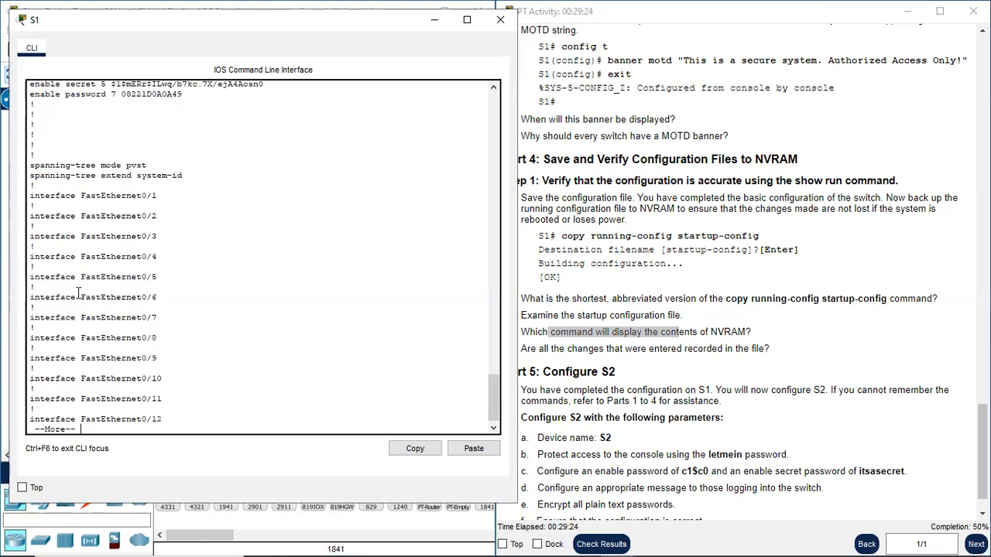
{"action": "key", "text": "space"}
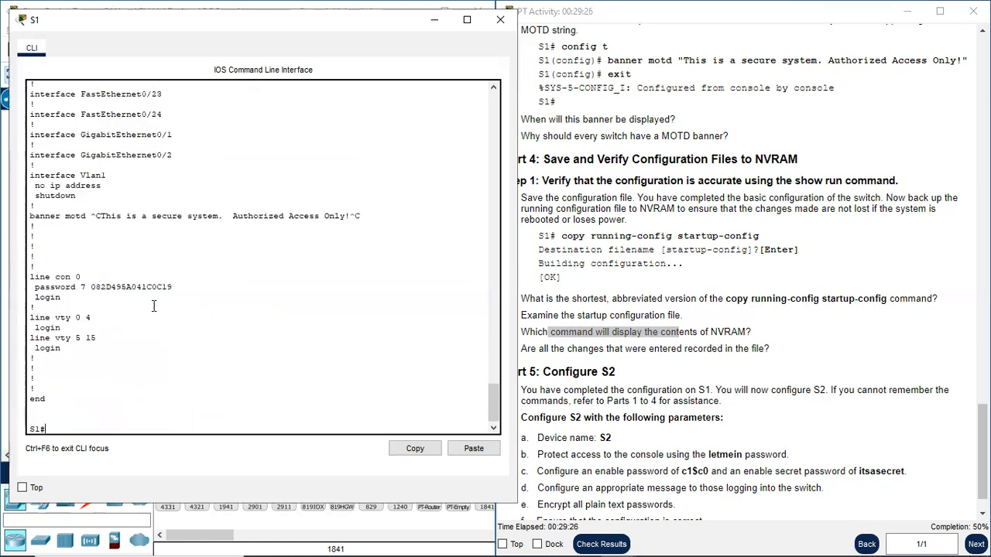
- Examine the hostname, enable secret, enable password, banner motd and line con 0 entries in S1's startup configuration
{"action": "scroll", "coordinate": [157, 231], "scroll_direction": "up", "scroll_amount": 20}
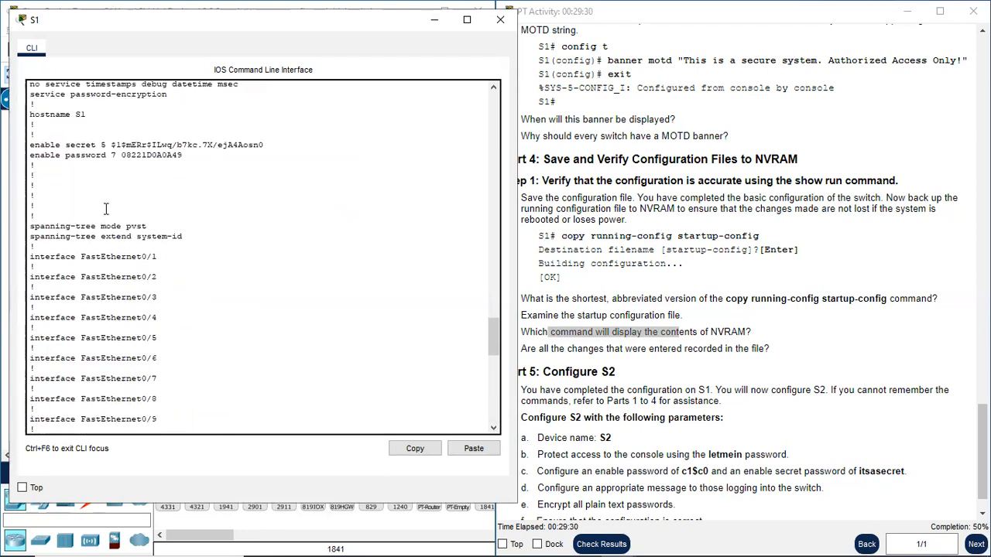
{"action": "scroll", "coordinate": [109, 219], "scroll_direction": "up", "scroll_amount": 4}
{"action": "left_click_drag", "start_coordinate": [88, 245], "coordinate": [30, 236]}
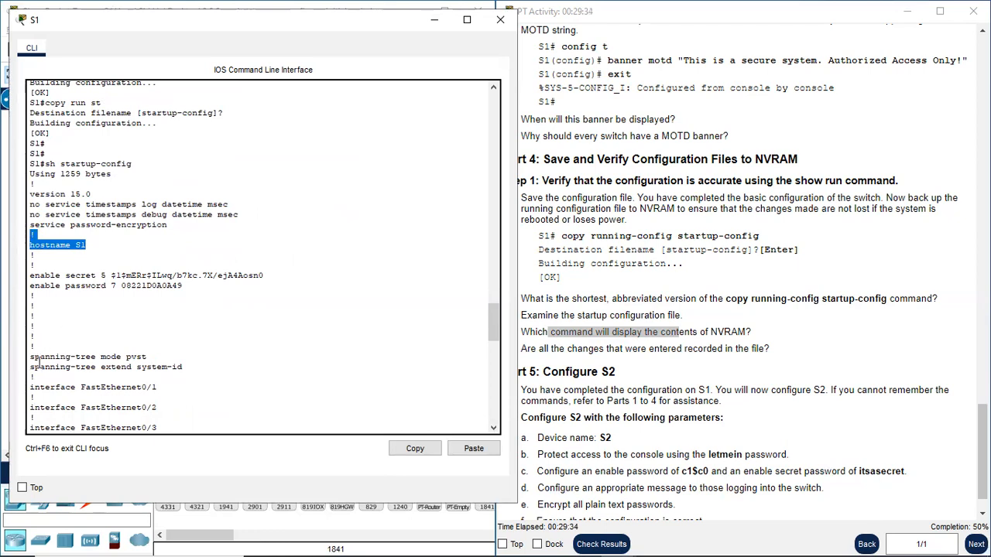
{"action": "left_click_drag", "start_coordinate": [31, 275], "coordinate": [108, 286]}
{"action": "scroll", "coordinate": [120, 306], "scroll_direction": "down", "scroll_amount": 10}
{"action": "scroll", "coordinate": [124, 309], "scroll_direction": "down", "scroll_amount": 10}
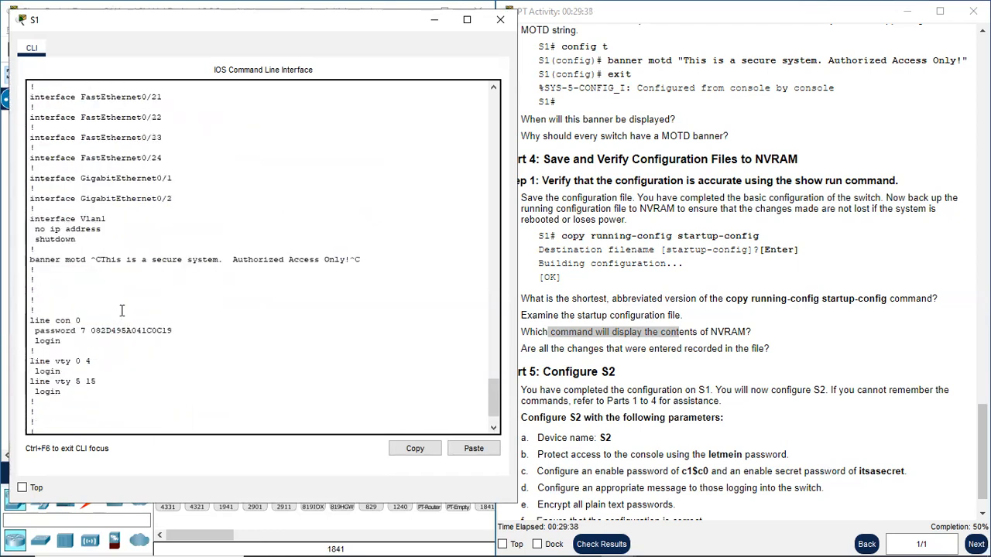
{"action": "left_click_drag", "start_coordinate": [35, 320], "coordinate": [81, 329]}
{"action": "left_click", "coordinate": [47, 341]}
{"action": "left_click", "coordinate": [563, 395]}
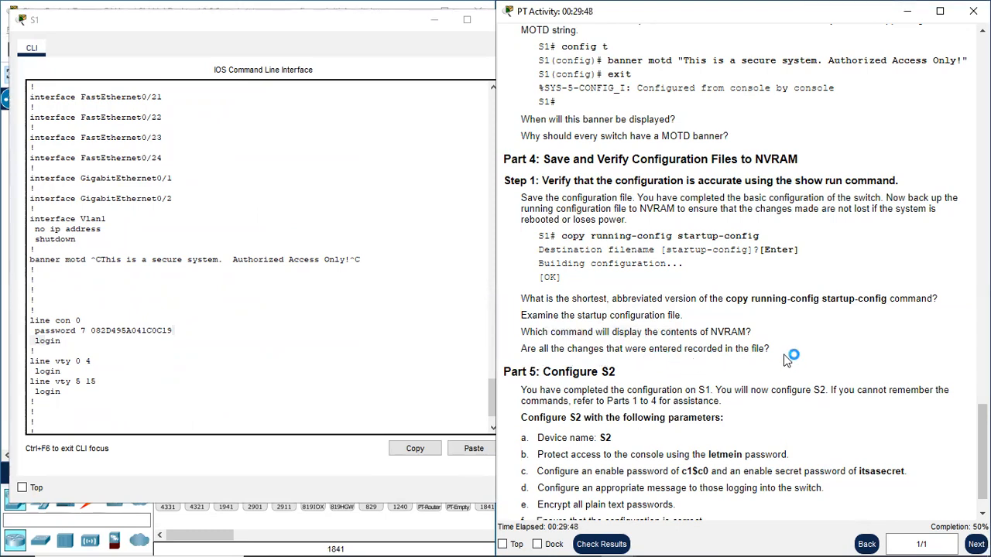
- Review the Part 5 parameters for configuring S2 in the lab instructions, and close the S1 window
{"action": "scroll", "coordinate": [782, 356], "scroll_direction": "down", "scroll_amount": 1}
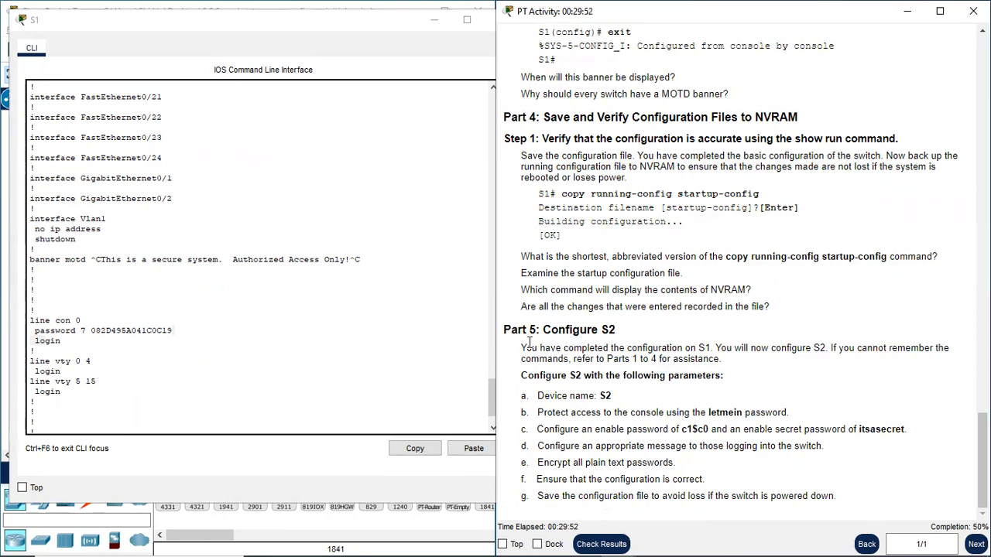
{"action": "left_click_drag", "start_coordinate": [521, 329], "coordinate": [545, 331]}
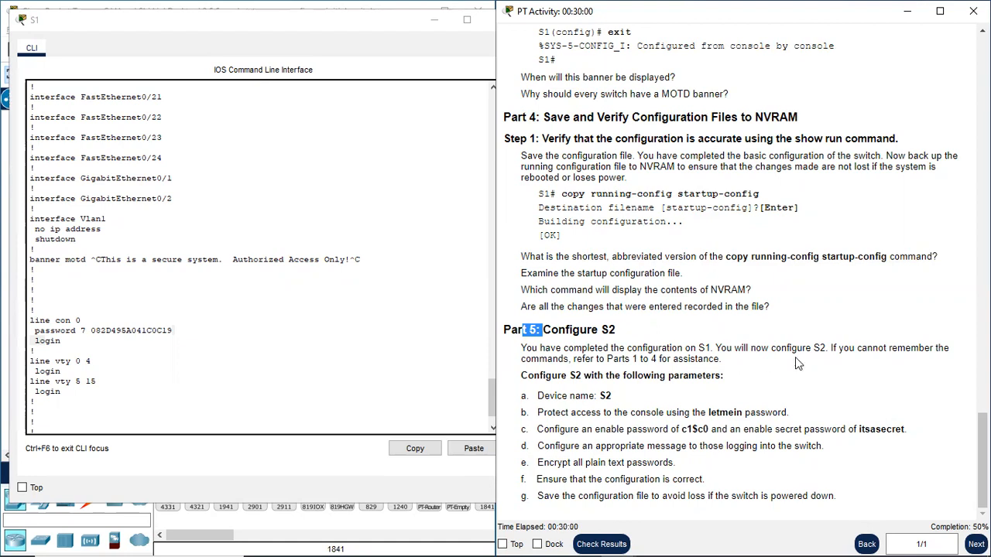
{"action": "left_click", "coordinate": [382, 26]}
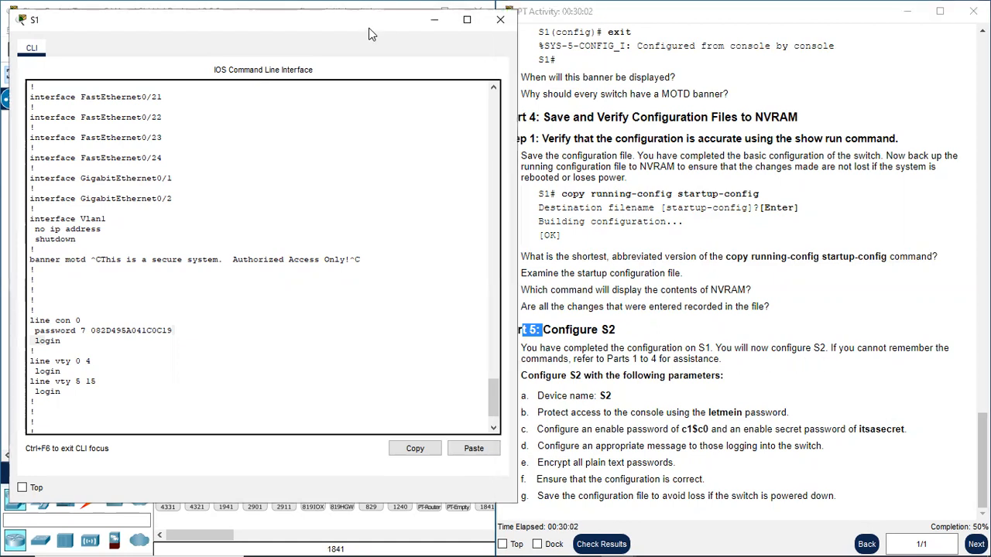
{"action": "left_click", "coordinate": [500, 21]}
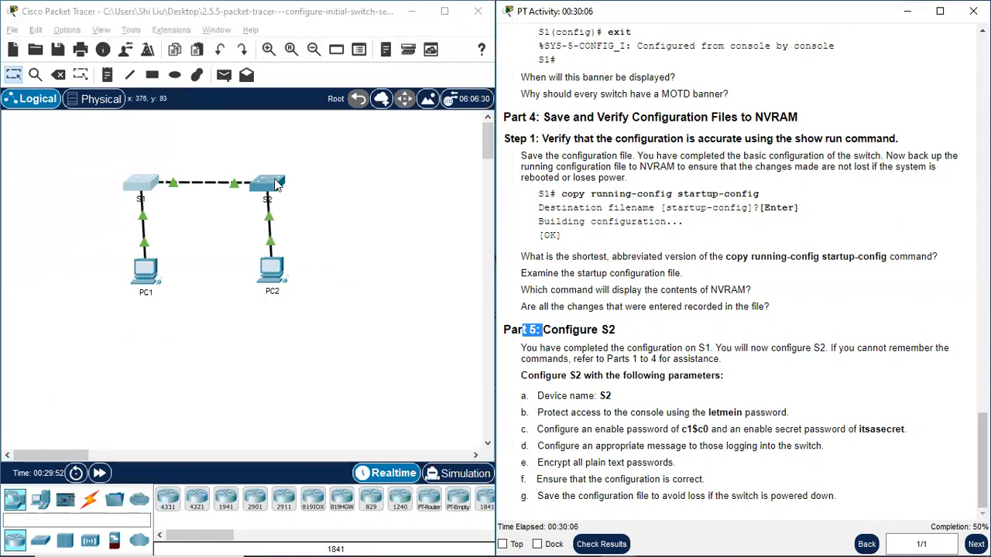
- Open switch S2's command line beside the instructions and enter privileged EXEC mode with en
{"action": "left_click", "coordinate": [276, 184]}
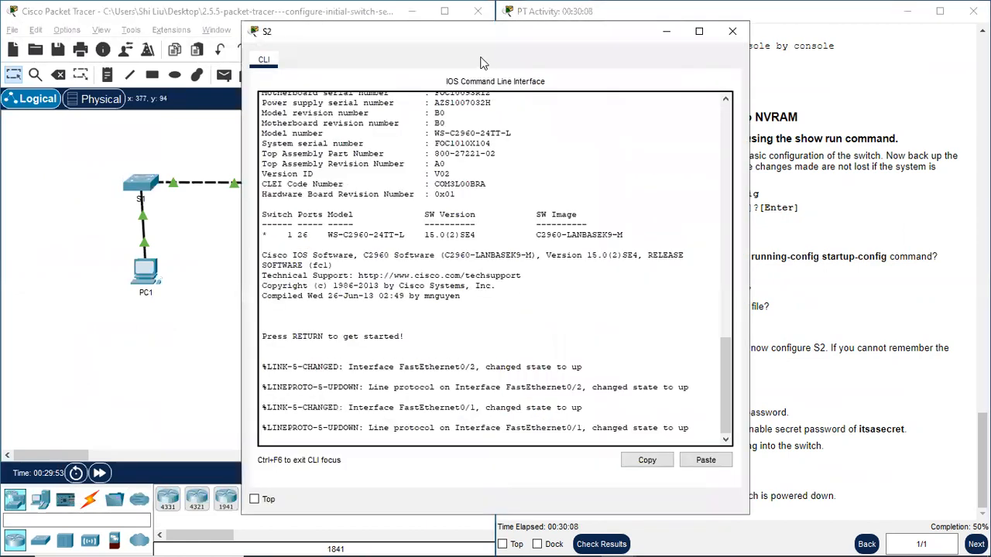
{"action": "left_click_drag", "start_coordinate": [469, 38], "coordinate": [387, 38]}
{"action": "left_click_drag", "start_coordinate": [276, 39], "coordinate": [126, 40]}
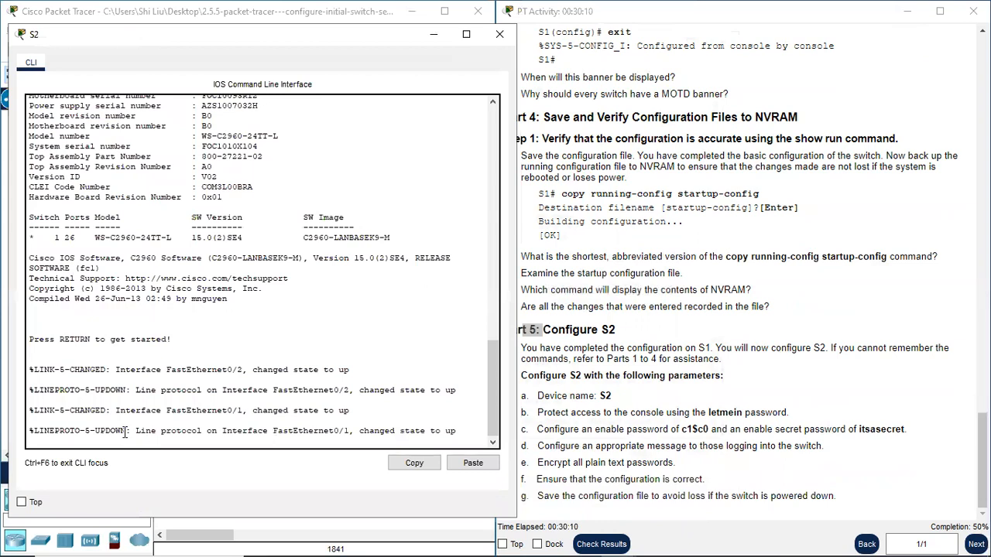
{"action": "key", "text": "Return"}
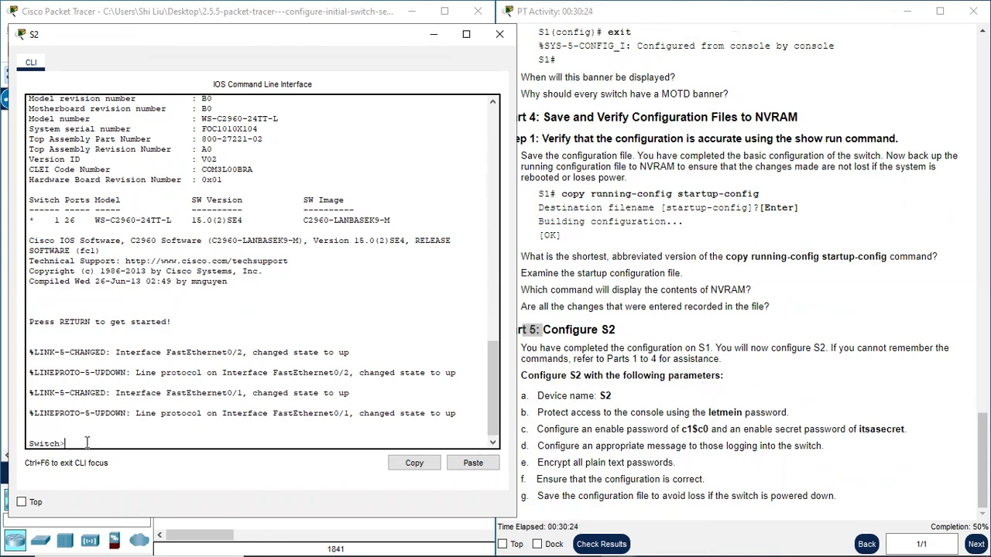
{"action": "type", "text": "en"}
{"action": "key", "text": "Return"}
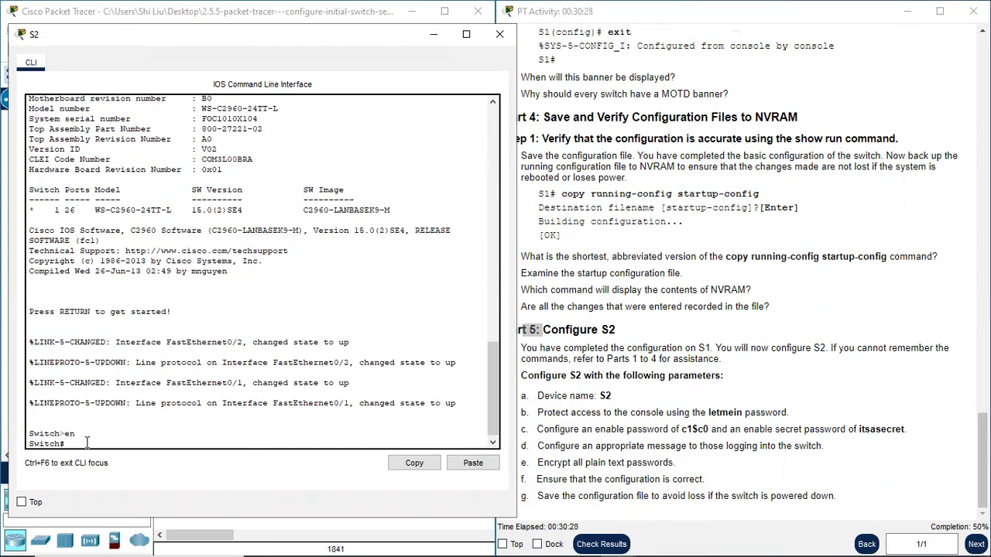
- Check the device name parameter in the instructions, enter global configuration mode on the switch, and set its hostname to S2
{"action": "left_click", "coordinate": [600, 411]}
{"action": "left_click_drag", "start_coordinate": [597, 402], "coordinate": [606, 396]}
{"action": "left_click", "coordinate": [621, 390]}
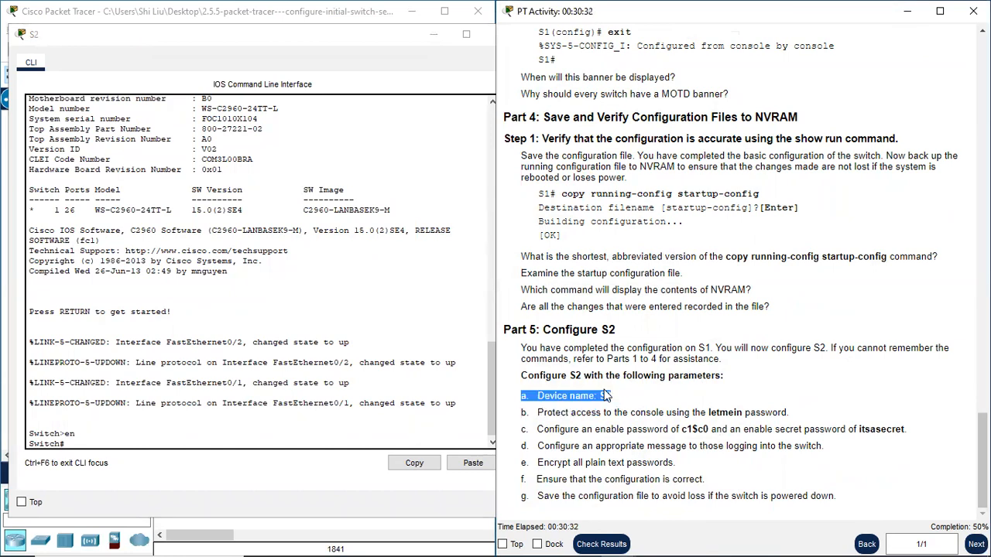
{"action": "left_click", "coordinate": [374, 447]}
{"action": "type", "text": "conf t"}
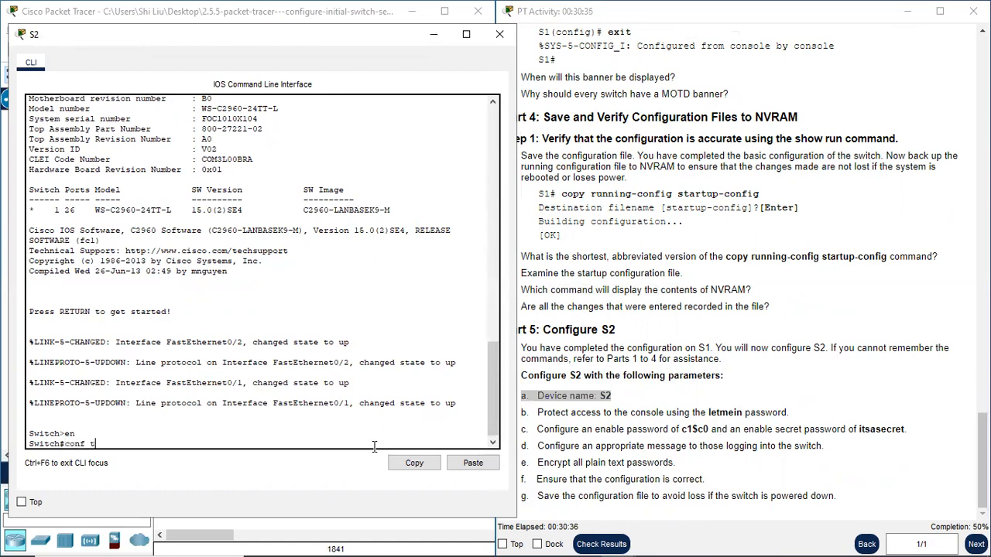
{"action": "key", "text": "Return"}
{"action": "type", "text": "hos"}
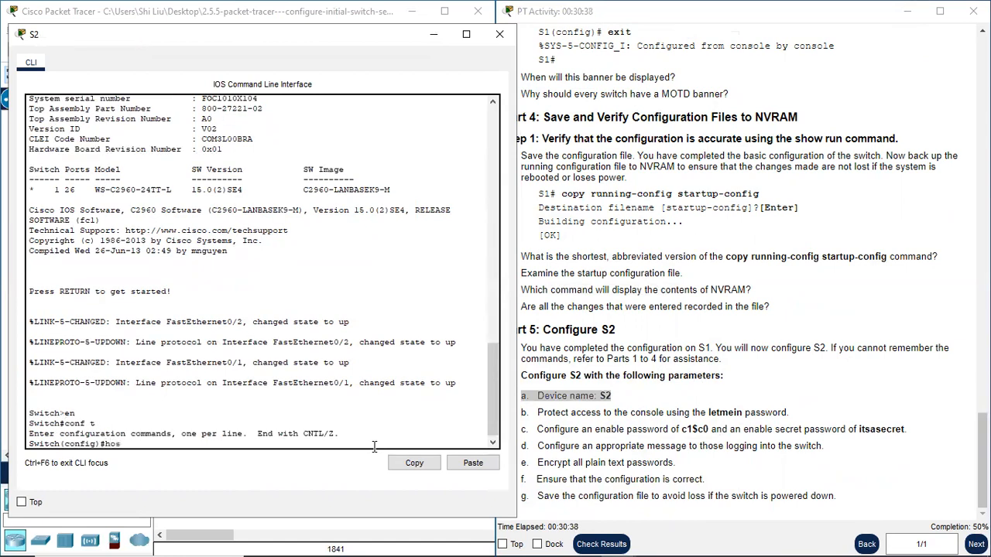
{"action": "type", "text": "tname S2"}
{"action": "key", "text": "Return"}
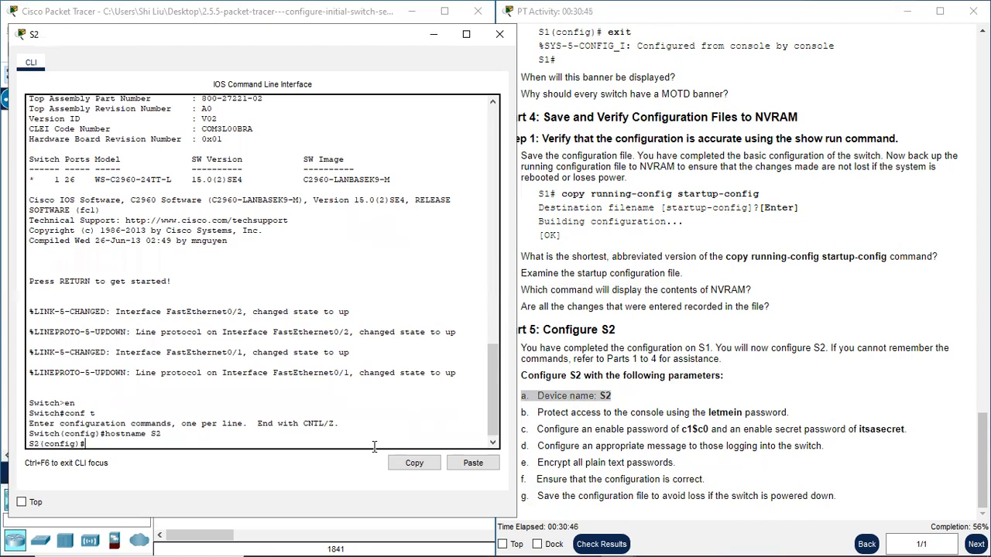
- Check the console access requirement in the instructions and enter configuration mode for line console 0 on S2
{"action": "scroll", "coordinate": [374, 447], "scroll_direction": "up", "scroll_amount": 1}
{"action": "left_click_drag", "start_coordinate": [576, 413], "coordinate": [690, 411]}
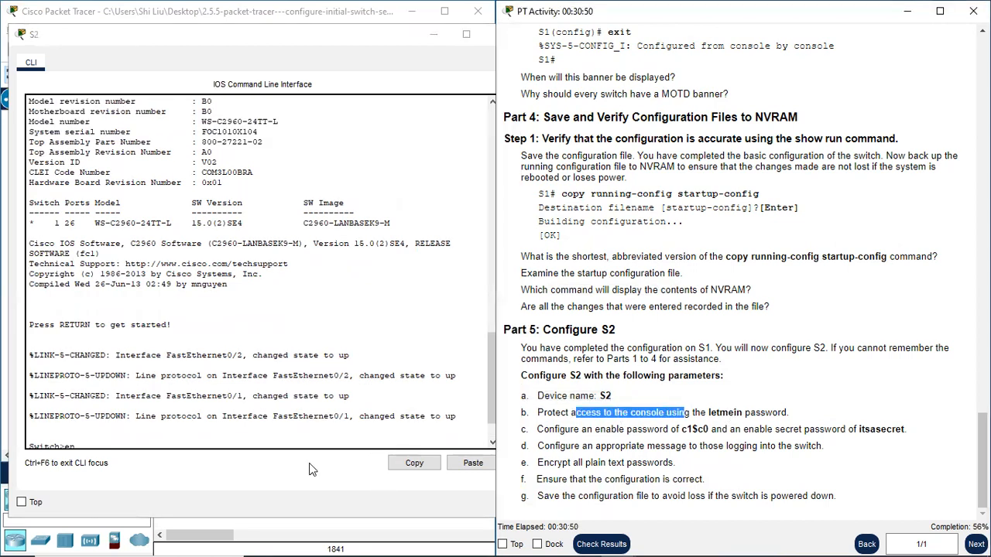
{"action": "left_click", "coordinate": [163, 432]}
{"action": "key", "text": "Return"}
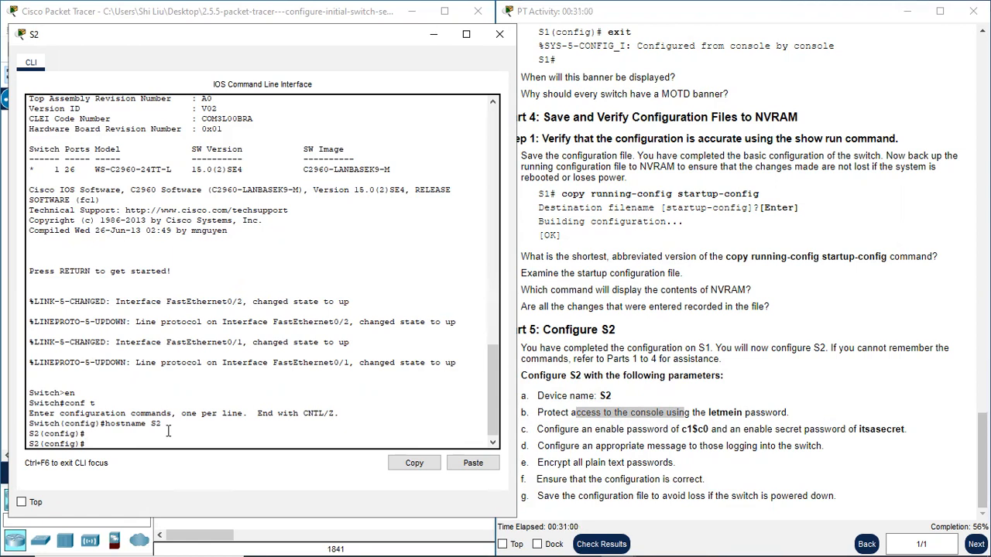
{"action": "type", "text": "line console 0"}
{"action": "key", "text": "Return"}
- Set the console line password given in item b of the instructions and return to global configuration mode
{"action": "type", "text": "password le"}
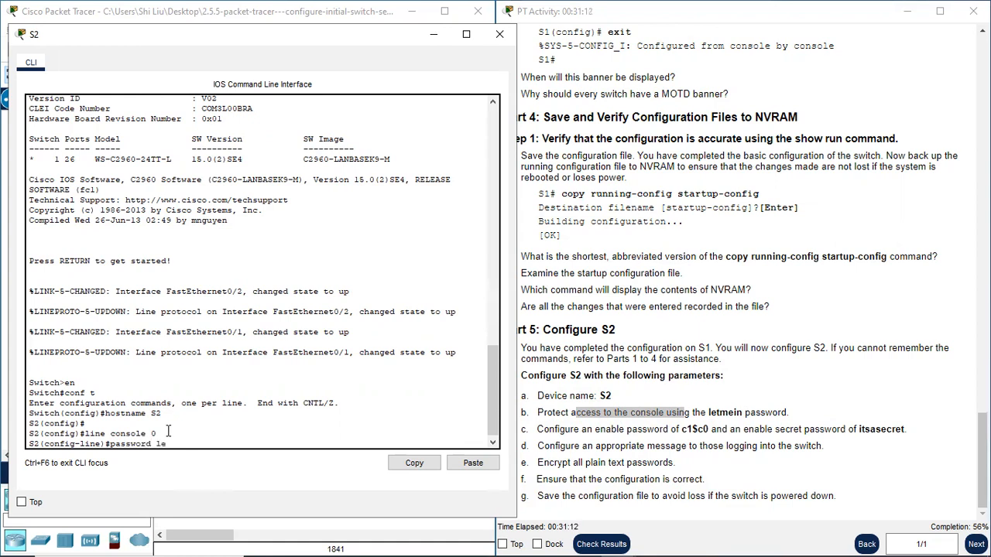
{"action": "type", "text": "tmein"}
{"action": "key", "text": "Return"}
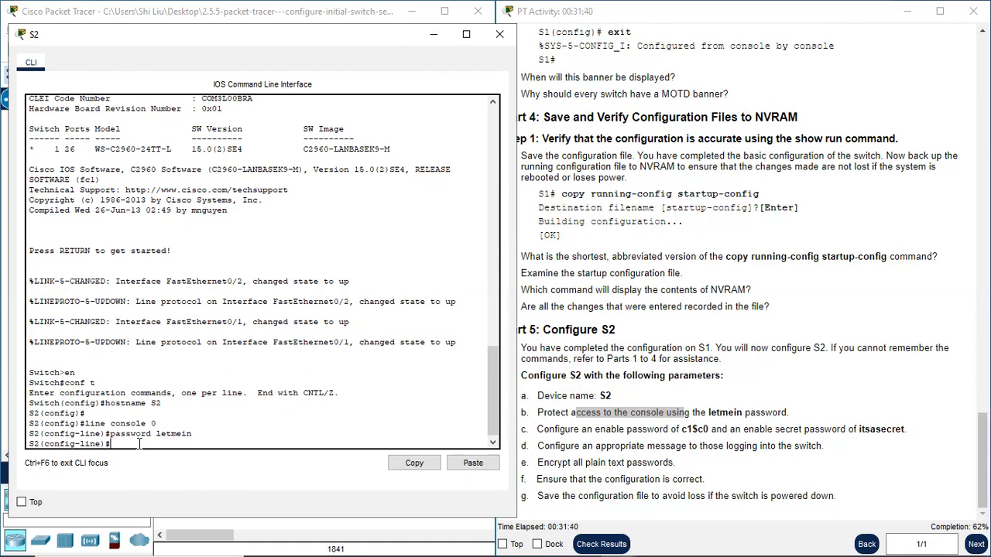
{"action": "type", "text": "exi"}
{"action": "key", "text": "Return"}
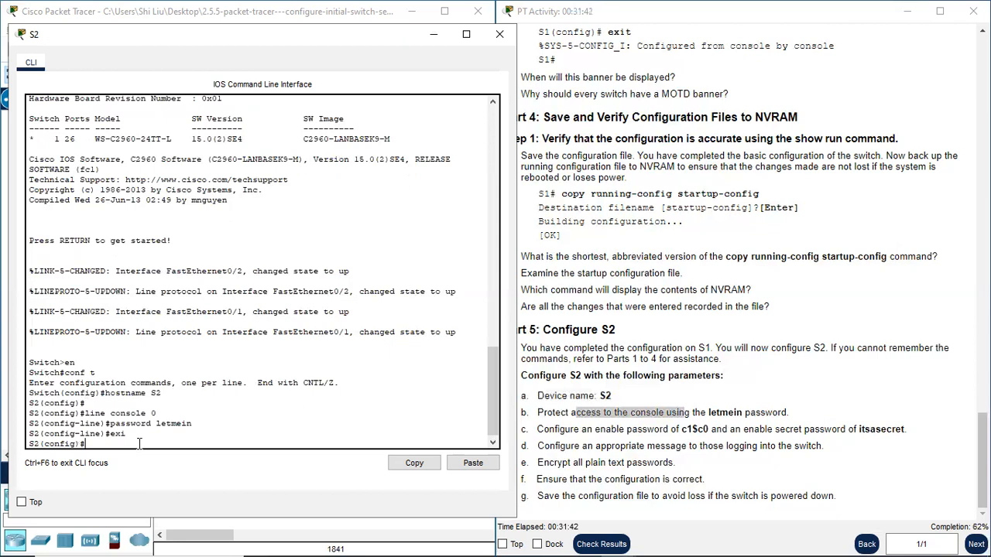
- Set S2's enable password to the one specified in item c of the instructions
{"action": "type", "text": "enable password c1$c0"}
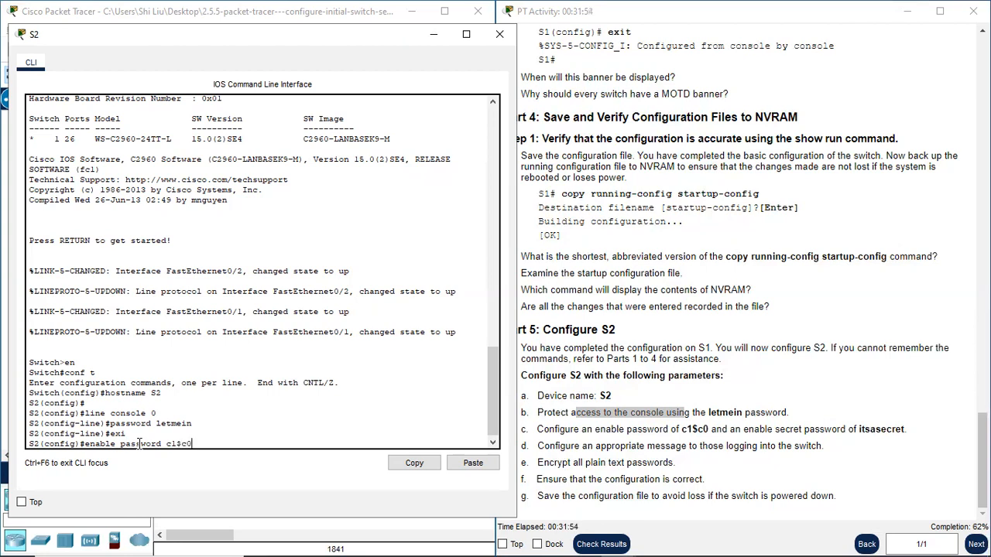
{"action": "key", "text": "Return"}
- Set S2's enable secret password from item c, correcting the misspelled enable keyword in the command
{"action": "type", "text": "en"}
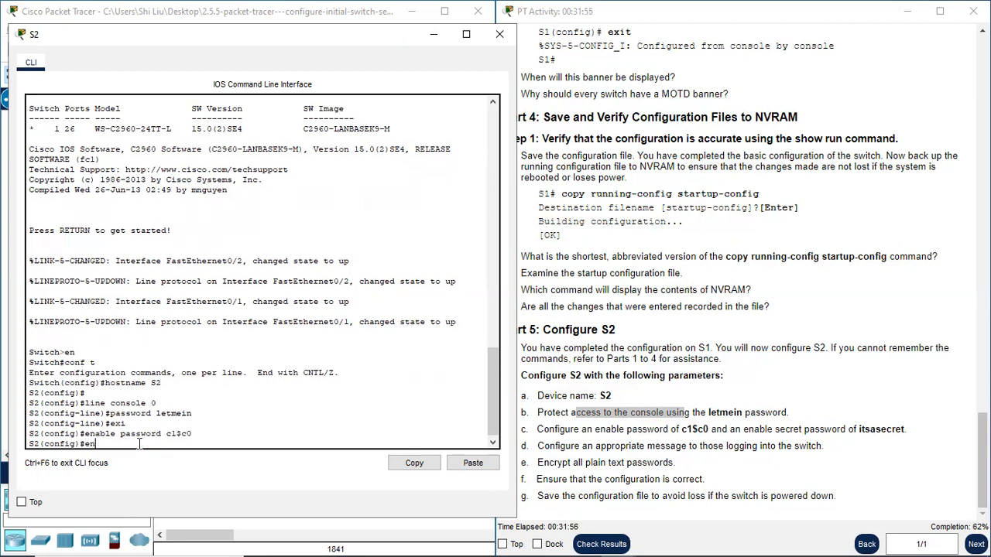
{"action": "type", "text": "ble secret itsasecret"}
{"action": "key", "text": "Return"}
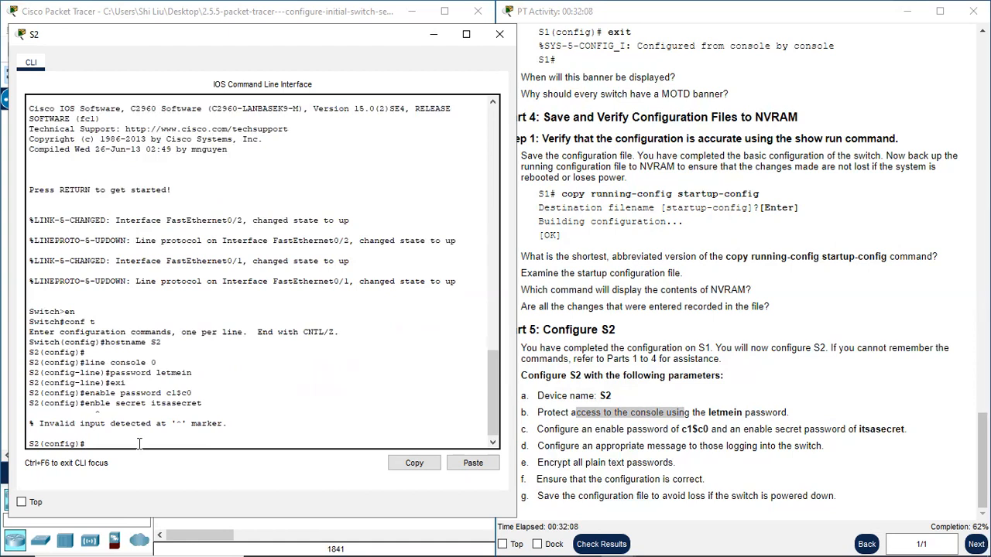
{"action": "key", "text": "Up"}
{"action": "key", "text": "Left"}
{"action": "key", "text": "Left"}
{"action": "key", "text": "Left"}
{"action": "key", "text": "Left"}
{"action": "key", "text": "Left"}
{"action": "key", "text": "Left"}
{"action": "key", "text": "Left"}
{"action": "type", "text": "a"}
{"action": "key", "text": "Return"}
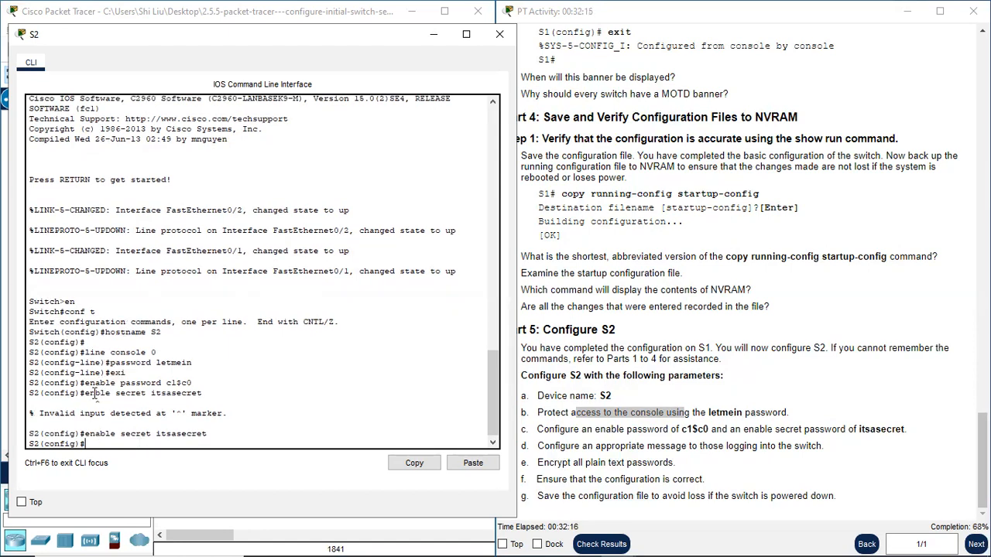
- Compare the enable password and enable secret commands with item c, and read the login message requirement in item d
{"action": "left_click_drag", "start_coordinate": [83, 383], "coordinate": [163, 383]}
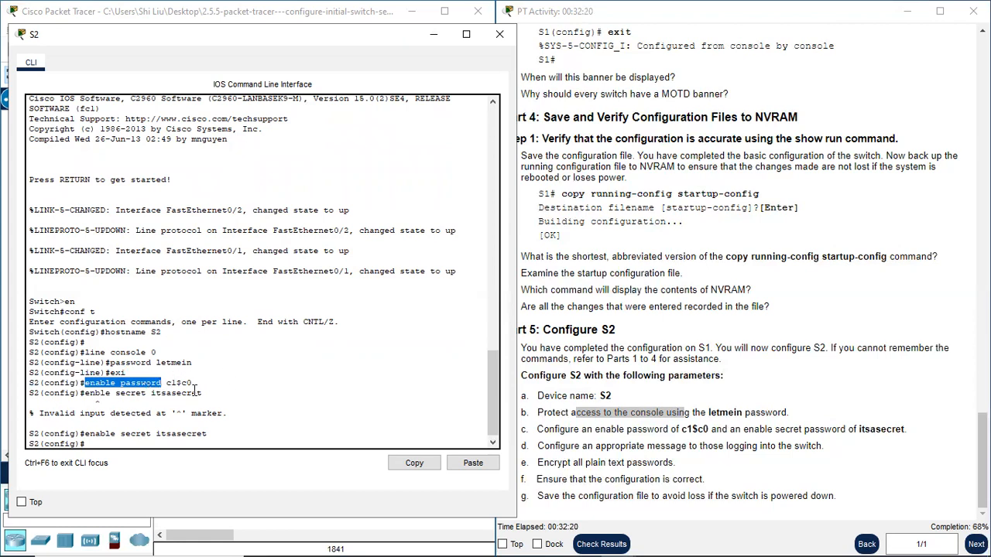
{"action": "left_click_drag", "start_coordinate": [84, 394], "coordinate": [147, 394]}
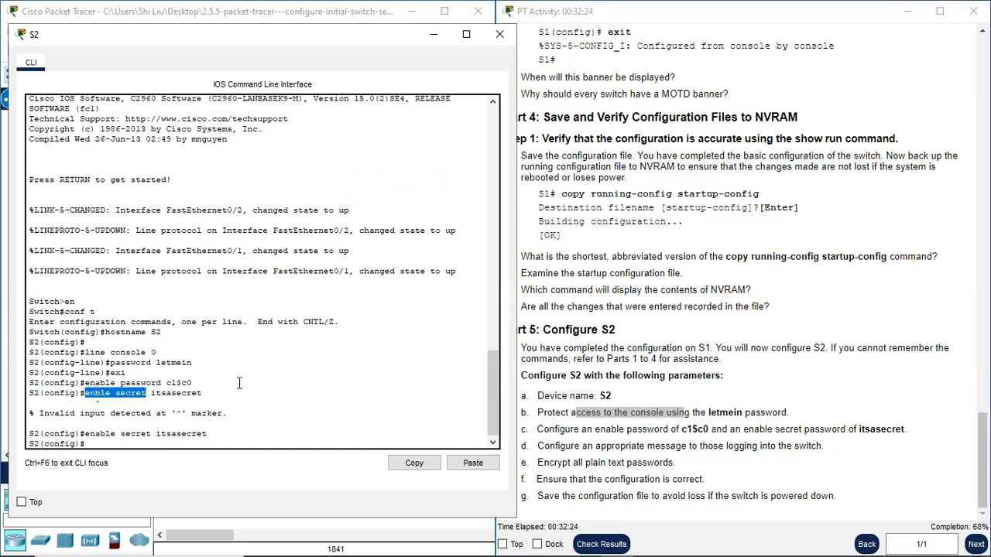
{"action": "left_click", "coordinate": [103, 443]}
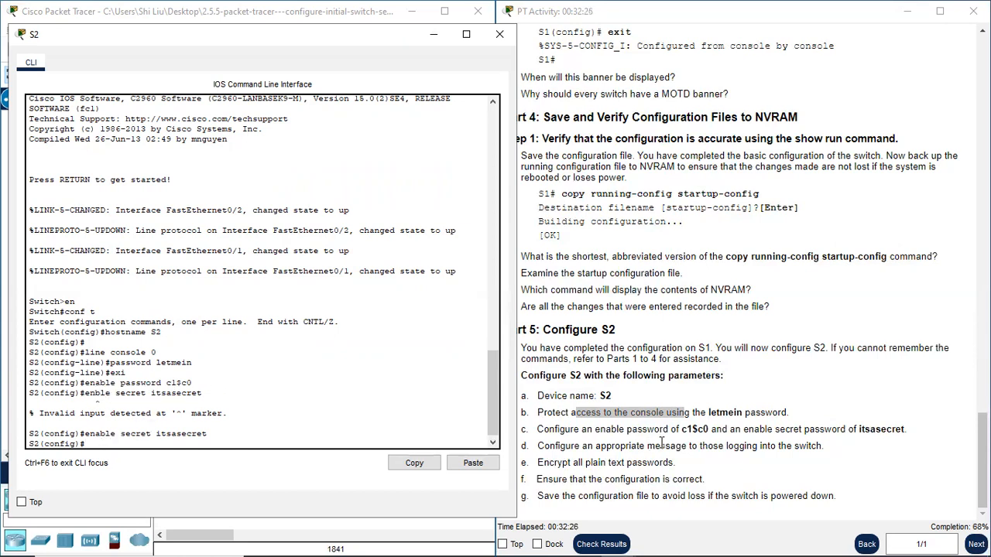
{"action": "left_click_drag", "start_coordinate": [566, 430], "coordinate": [676, 430]}
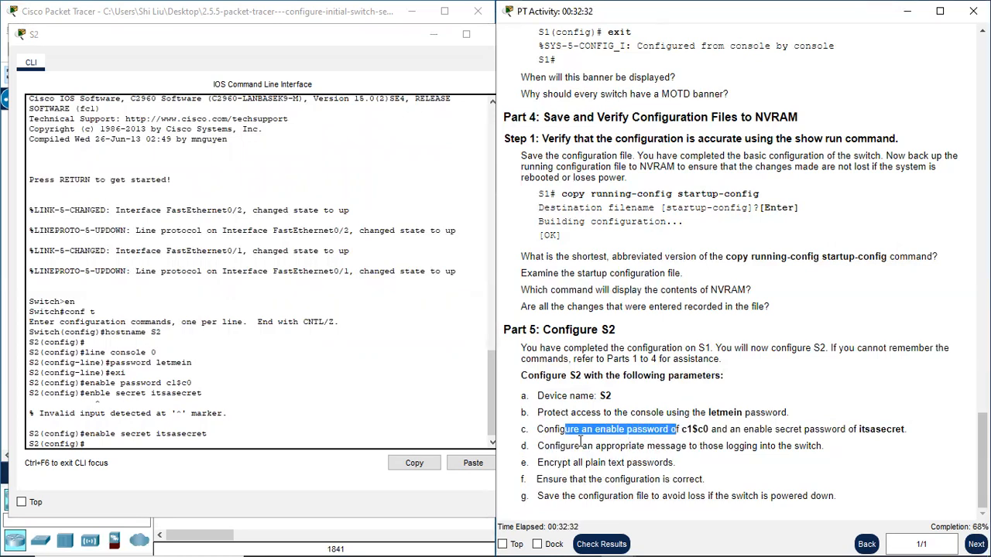
{"action": "left_click_drag", "start_coordinate": [560, 447], "coordinate": [772, 451]}
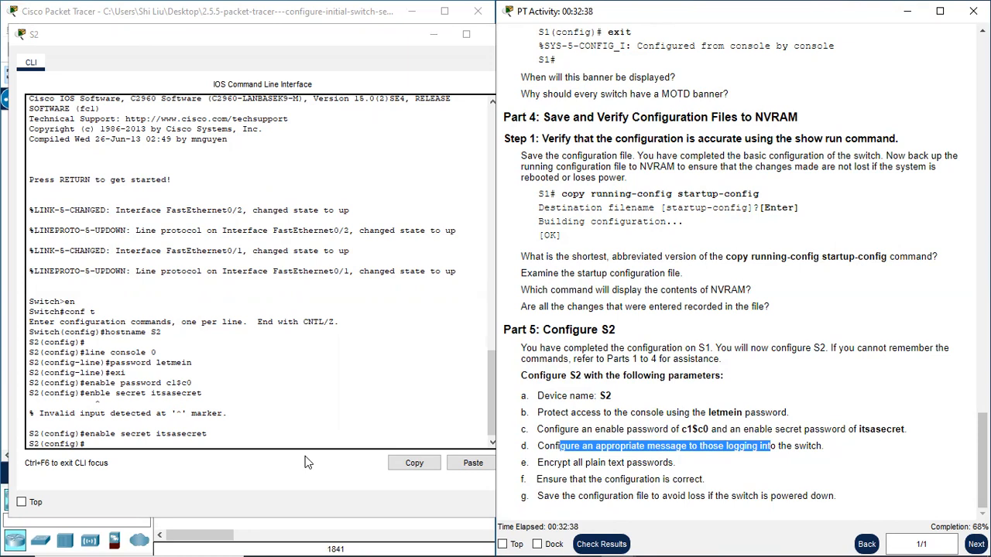
- Set S2's MOTD banner to "This is a secure system. Authorized Access Only!"
{"action": "left_click", "coordinate": [118, 447]}
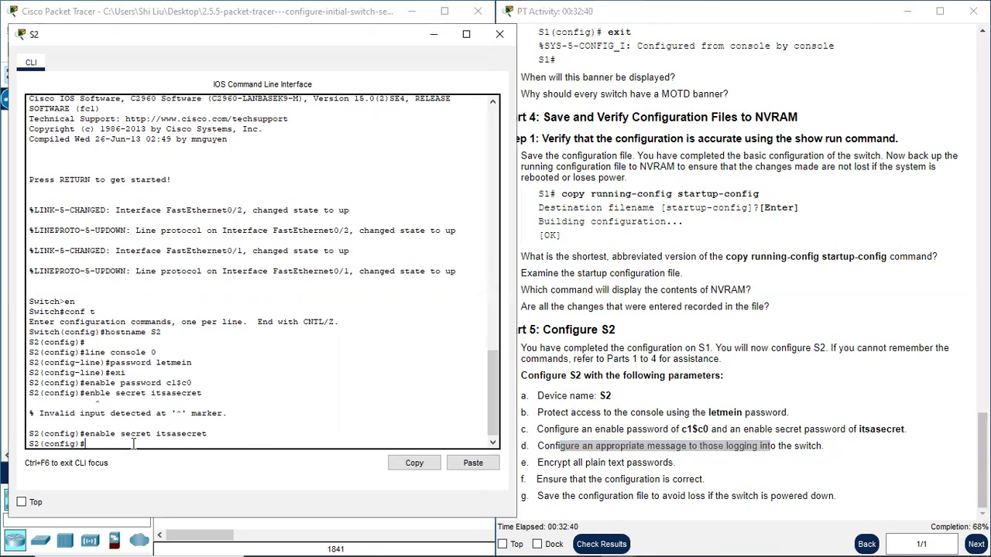
{"action": "type", "text": "banner motd"}
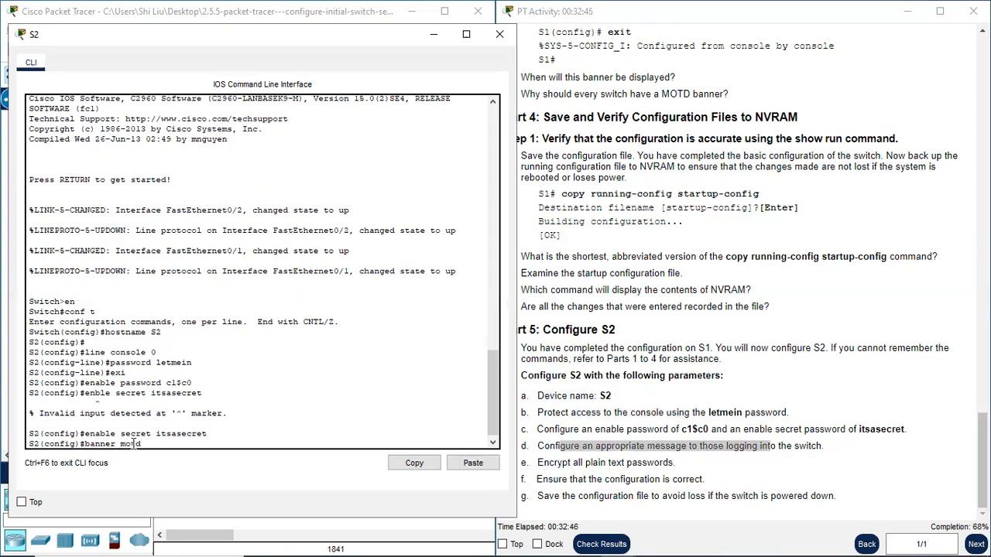
{"action": "type", "text": "\"\""}
{"action": "type", "text": "This i"}
{"action": "type", "text": "a"}
{"action": "type", "text": " a"}
{"action": "type", "text": " sev"}
{"action": "type", "text": "ure system"}
{"action": "type", "text": ".  Au"}
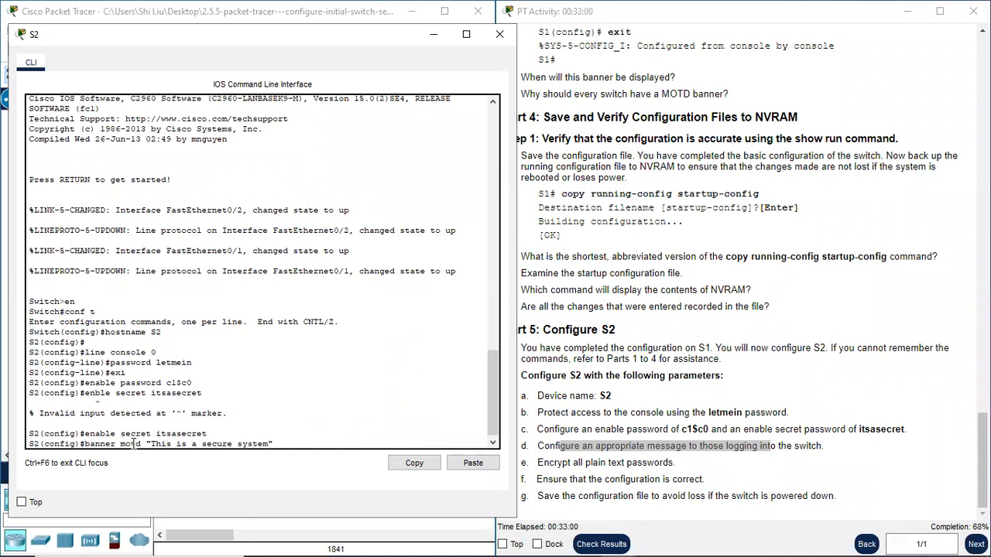
{"action": "type", "text": "thorized Access Only"}
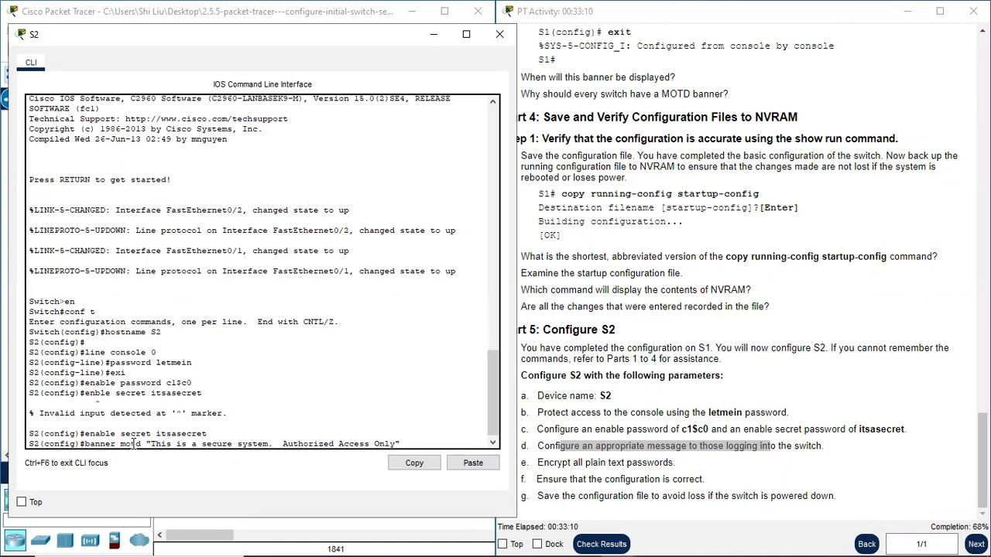
{"action": "type", "text": "!"}
{"action": "key", "text": "Return"}
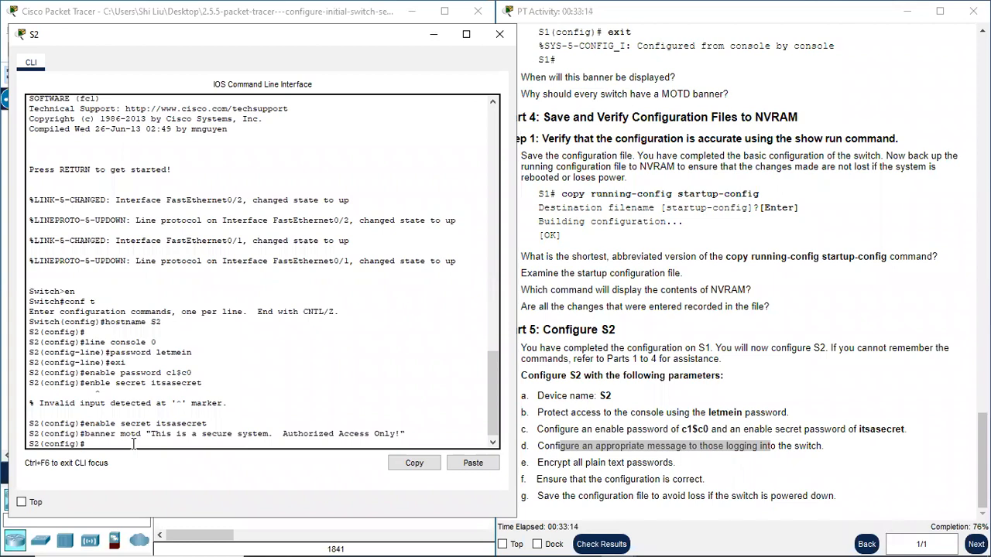
- Encrypt all plain text passwords on S2 with service password-encryption, as required by item e
{"action": "left_click_drag", "start_coordinate": [554, 462], "coordinate": [674, 463]}
{"action": "left_click", "coordinate": [108, 445]}
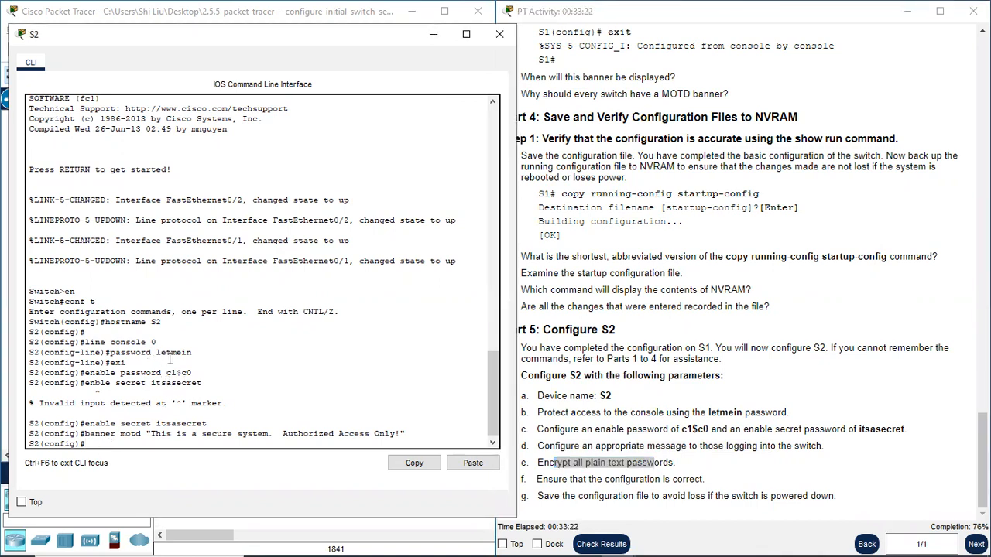
{"action": "type", "text": "service password-c"}
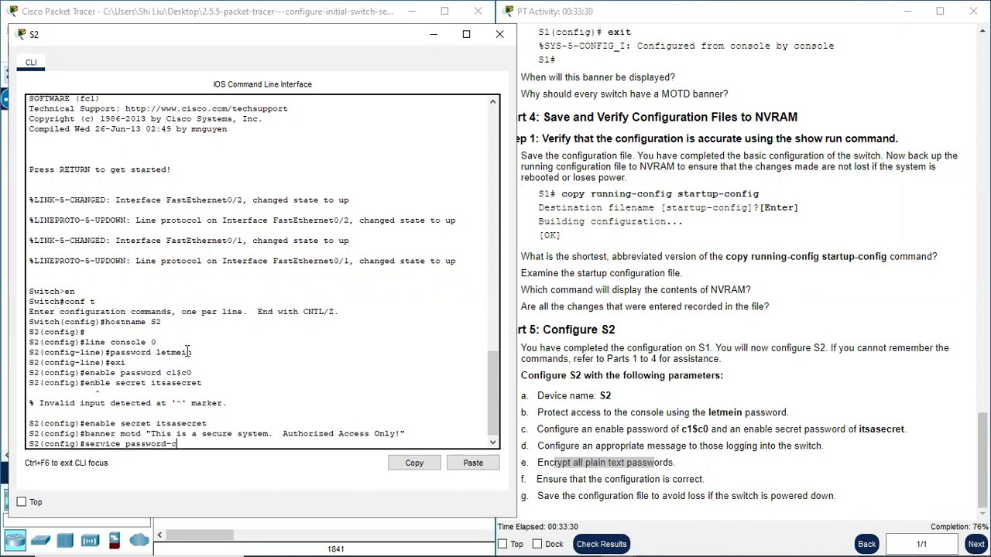
{"action": "key", "text": "BackSpace"}
{"action": "type", "text": "encryption"}
{"action": "key", "text": "Return"}
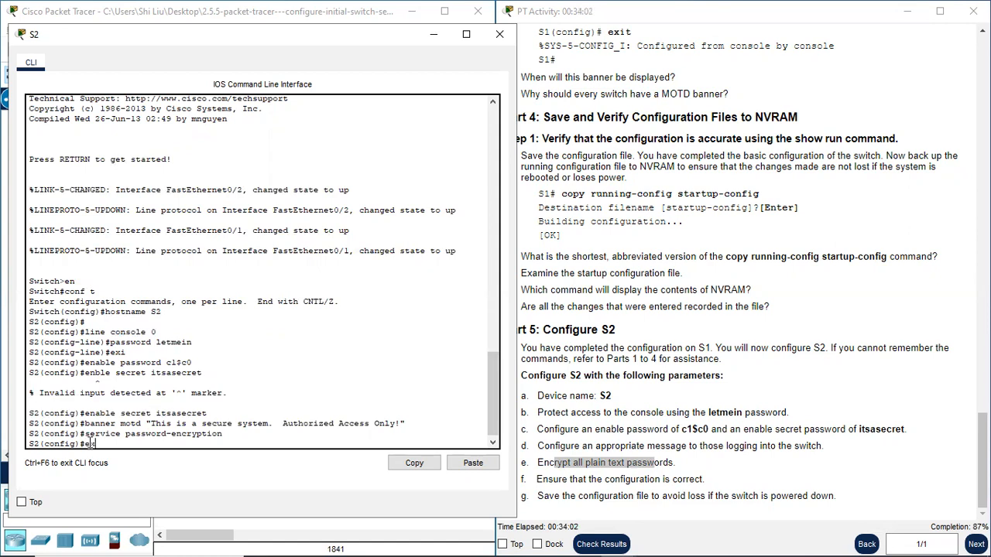
- Return to privileged EXEC mode and display S2's running configuration with sh r
{"action": "type", "text": "i"}
{"action": "key", "text": "Return"}
{"action": "key", "text": "Return"}
{"action": "type", "text": "sh "}
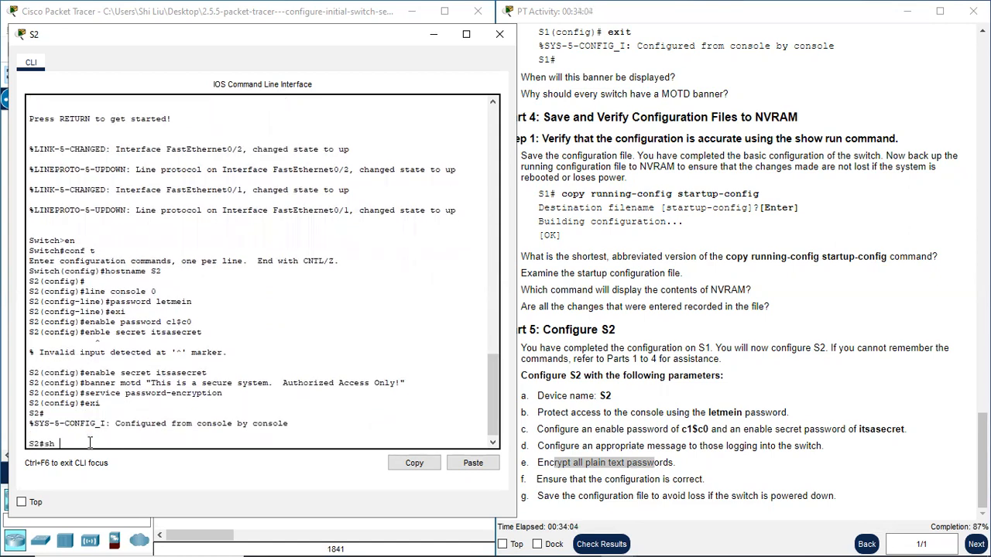
{"action": "type", "text": "r"}
{"action": "key", "text": "Return"}
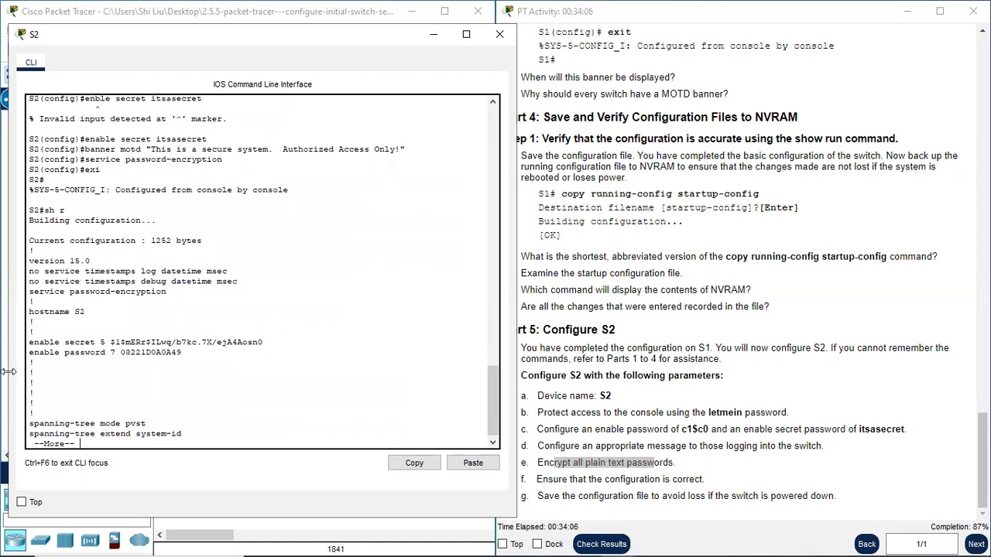
{"action": "key", "text": "space"}
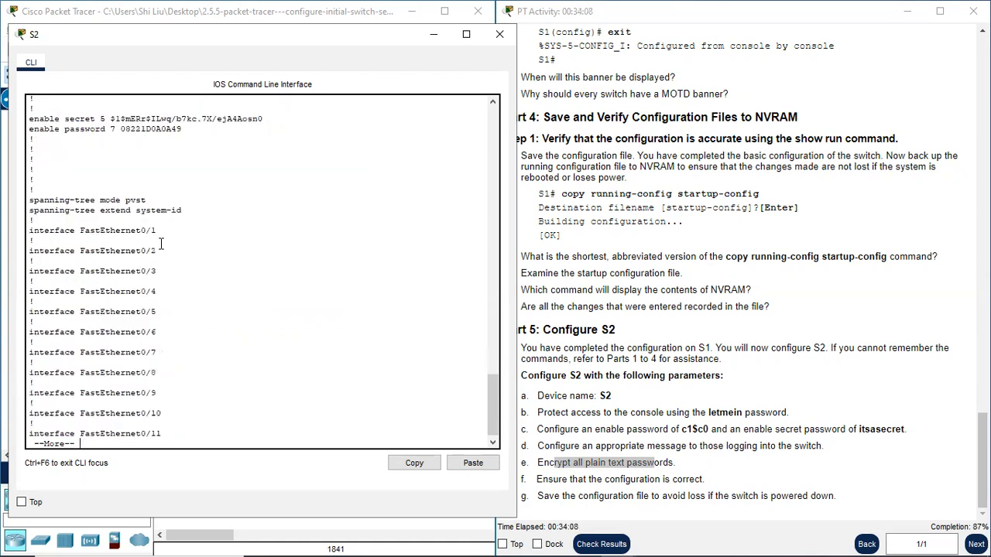
- Examine the hostname, enable secret and enable password entries in S2's running configuration
{"action": "scroll", "coordinate": [127, 235], "scroll_direction": "up", "scroll_amount": 9}
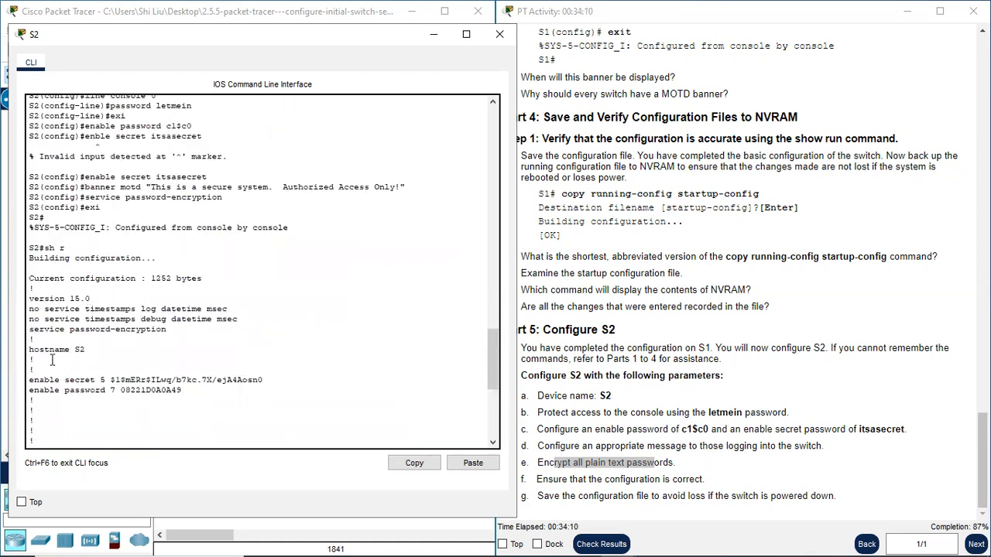
{"action": "left_click_drag", "start_coordinate": [30, 350], "coordinate": [96, 349]}
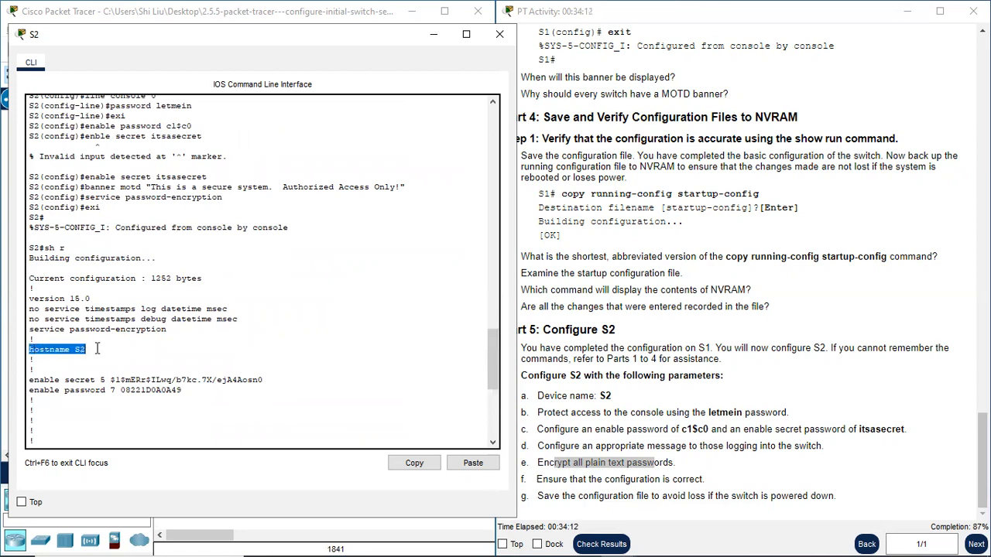
{"action": "scroll", "coordinate": [97, 349], "scroll_direction": "down", "scroll_amount": 1}
{"action": "left_click", "coordinate": [34, 331]}
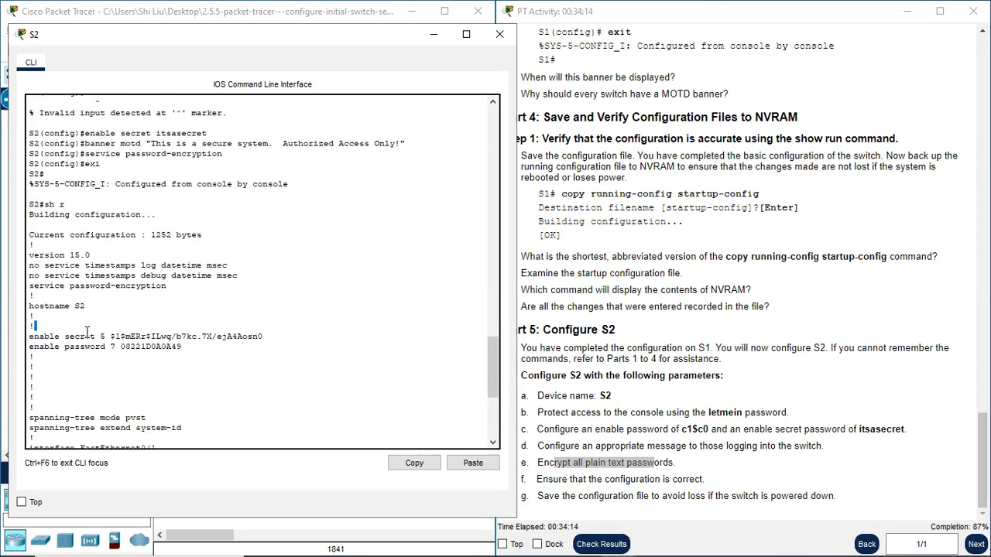
{"action": "left_click_drag", "start_coordinate": [88, 331], "coordinate": [91, 336]}
{"action": "left_click_drag", "start_coordinate": [31, 346], "coordinate": [110, 348]}
{"action": "scroll", "coordinate": [97, 355], "scroll_direction": "down", "scroll_amount": 5}
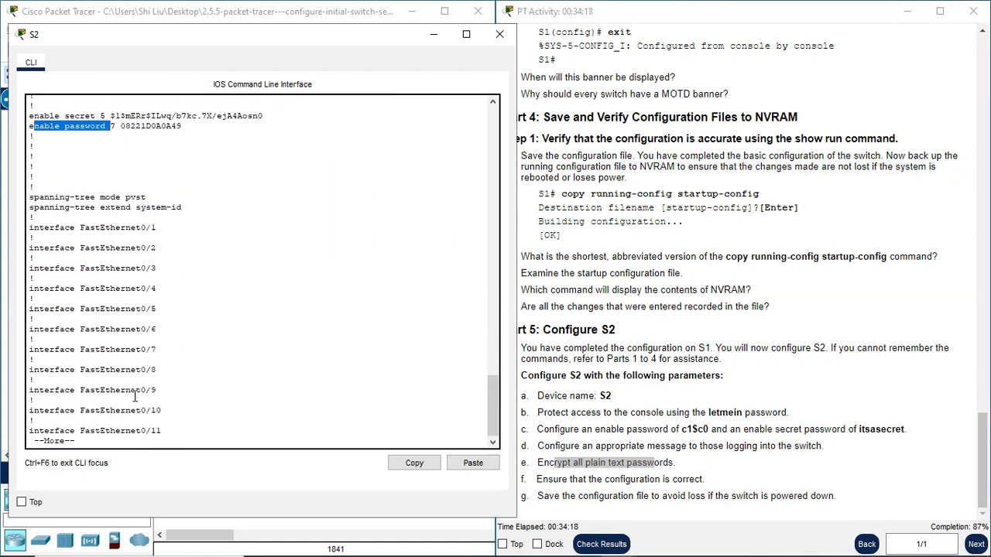
- Page to the end of the running configuration and examine the password entry under line con 0
{"action": "key", "text": "space"}
{"action": "key", "text": "space"}
{"action": "key", "text": "space"}
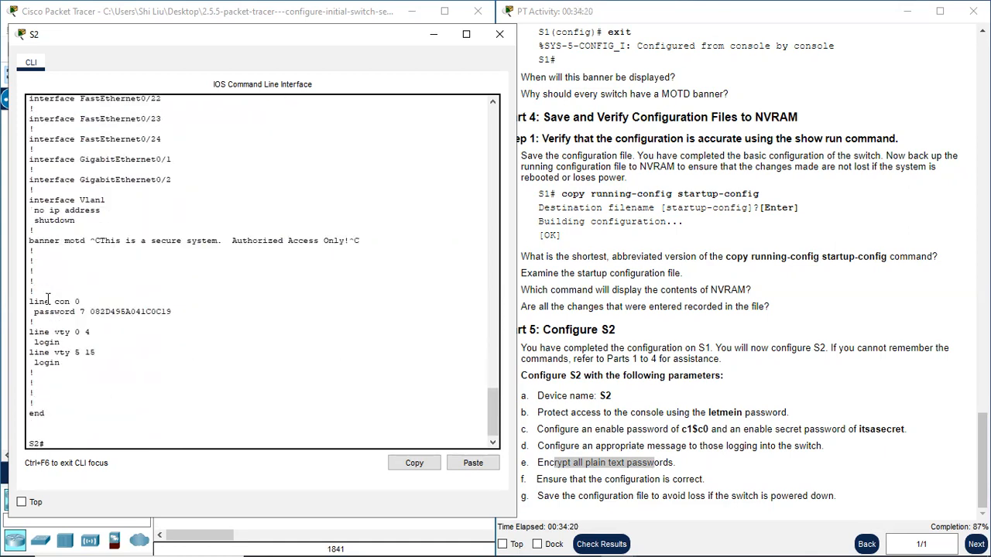
{"action": "left_click_drag", "start_coordinate": [34, 302], "coordinate": [173, 312]}
{"action": "left_click", "coordinate": [52, 311]}
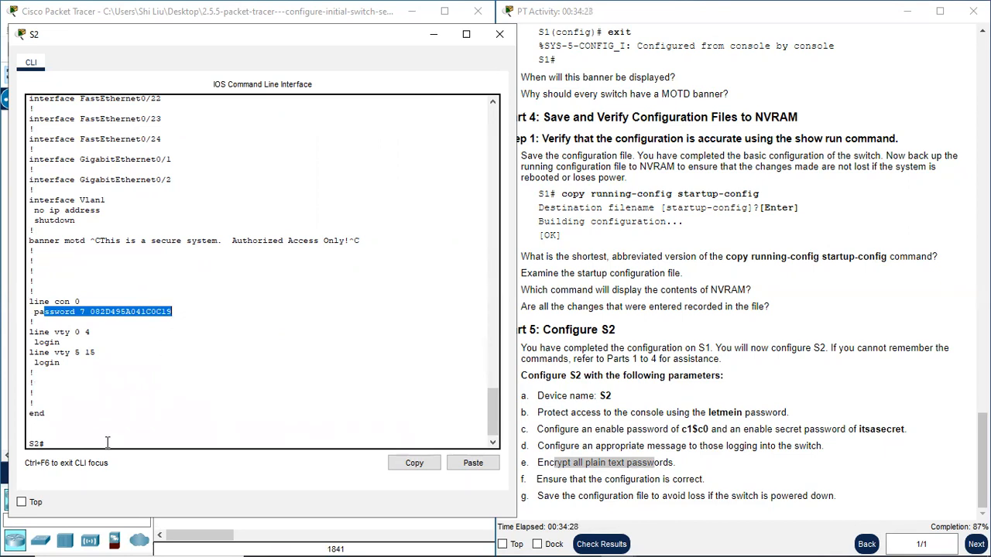
- Enable login on S2's line console 0 from global configuration mode and return to privileged EXEC mode
{"action": "left_click", "coordinate": [71, 441]}
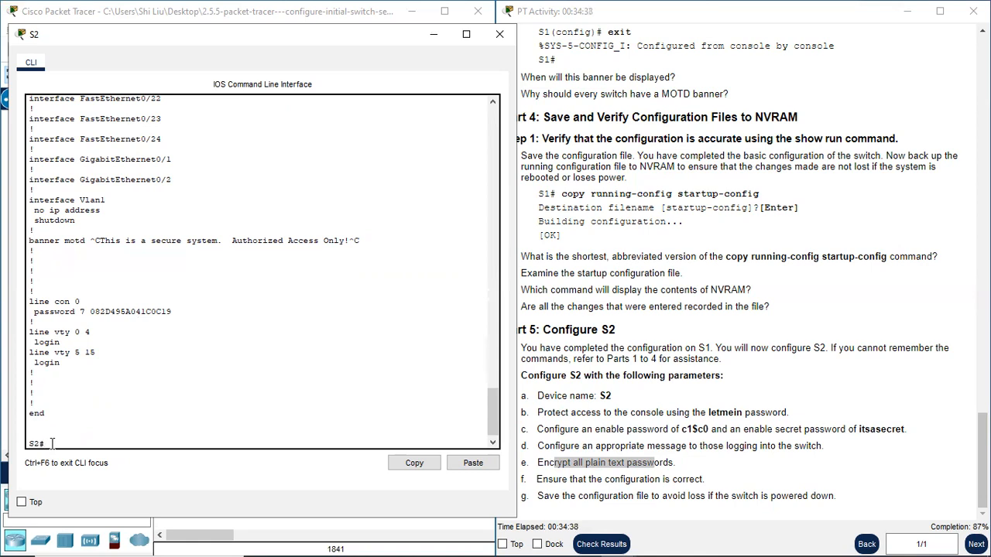
{"action": "type", "text": "conf t"}
{"action": "key", "text": "Return"}
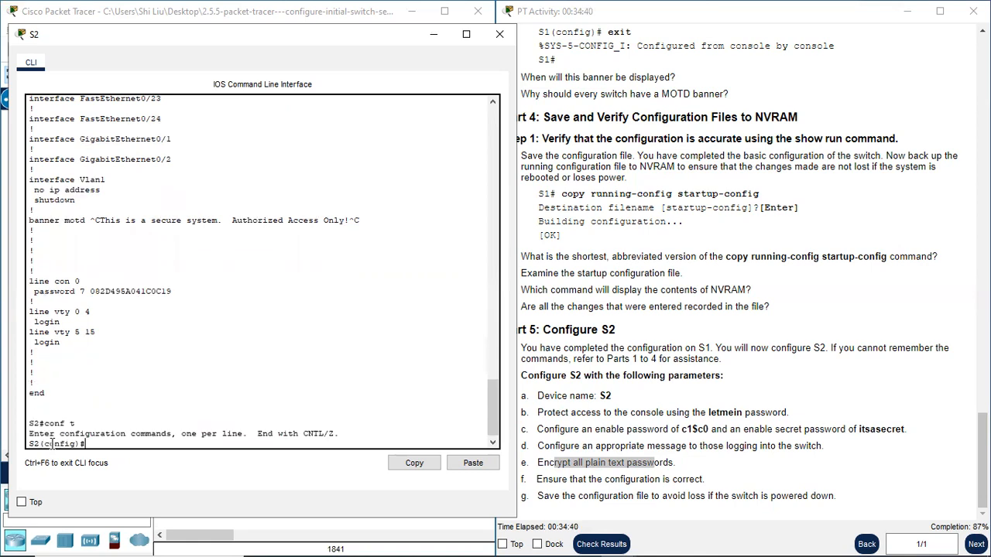
{"action": "type", "text": "line console 0"}
{"action": "key", "text": "Return"}
{"action": "type", "text": "g-line)#login"}
{"action": "key", "text": "Return"}
{"action": "type", "text": "exi"}
{"action": "key", "text": "Return"}
{"action": "type", "text": "exi"}
{"action": "key", "text": "Return"}
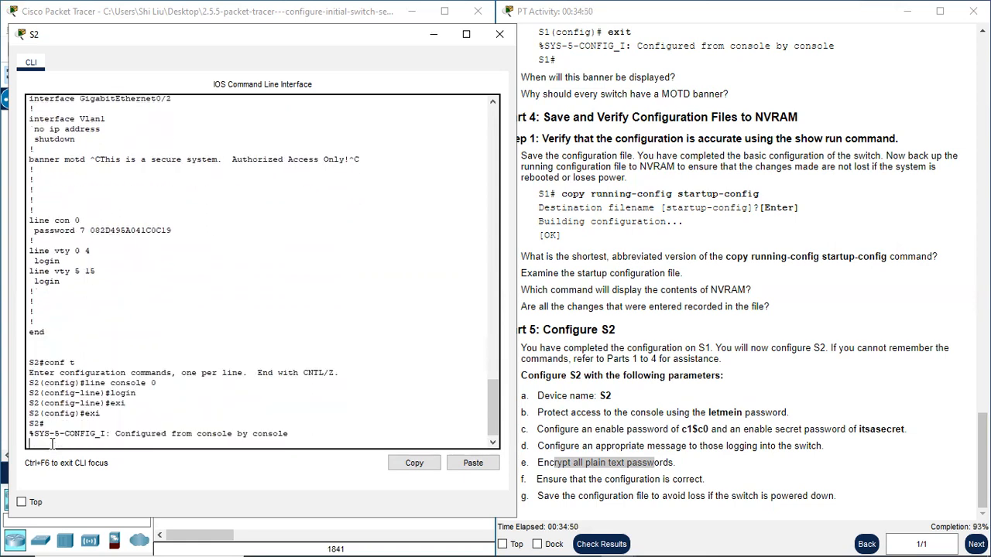
- Display S2's running configuration with sh r and examine the login entry under line con 0, as item f requires
{"action": "type", "text": "sh r"}
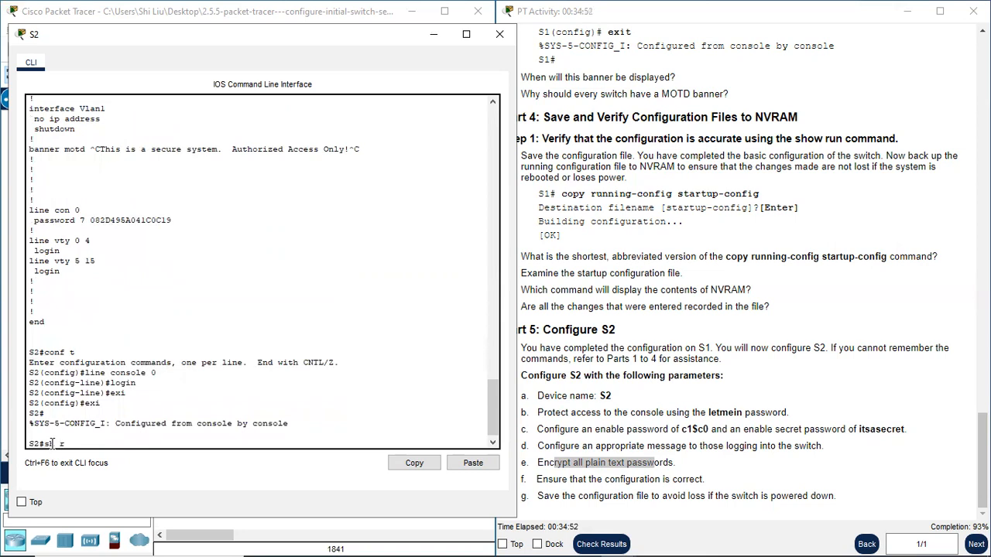
{"action": "key", "text": "Return"}
{"action": "key", "text": "space"}
{"action": "key", "text": "space"}
{"action": "key", "text": "space"}
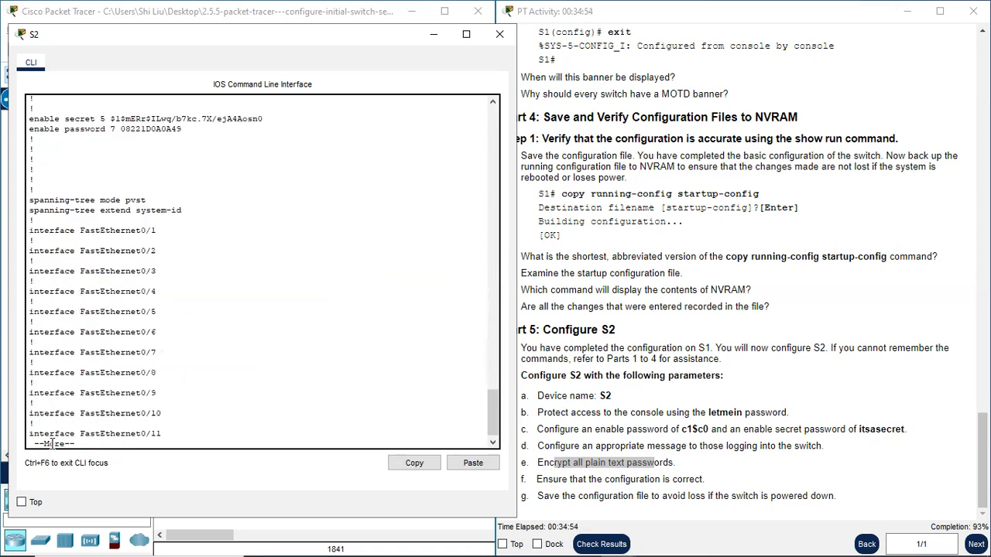
{"action": "left_click_drag", "start_coordinate": [38, 292], "coordinate": [73, 313]}
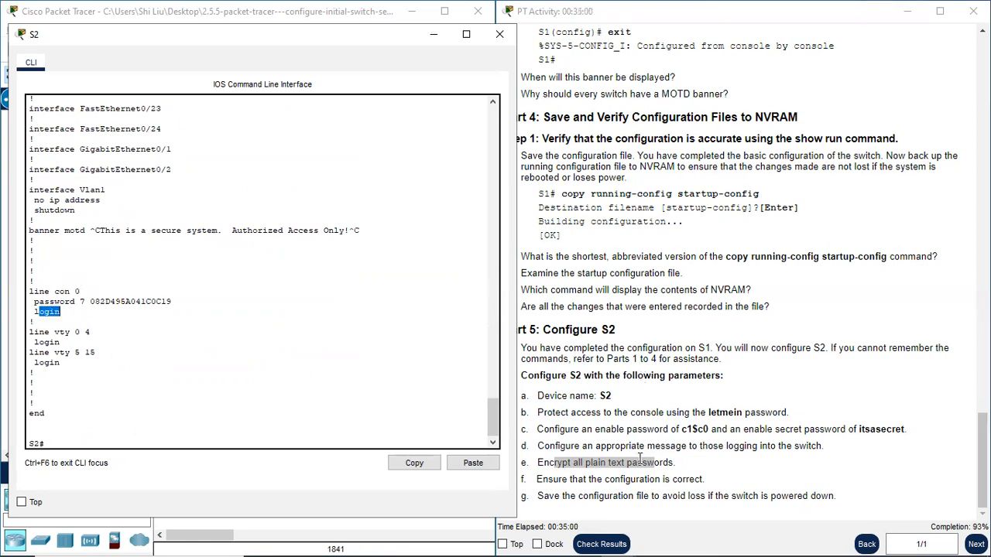
{"action": "left_click_drag", "start_coordinate": [548, 478], "coordinate": [704, 477]}
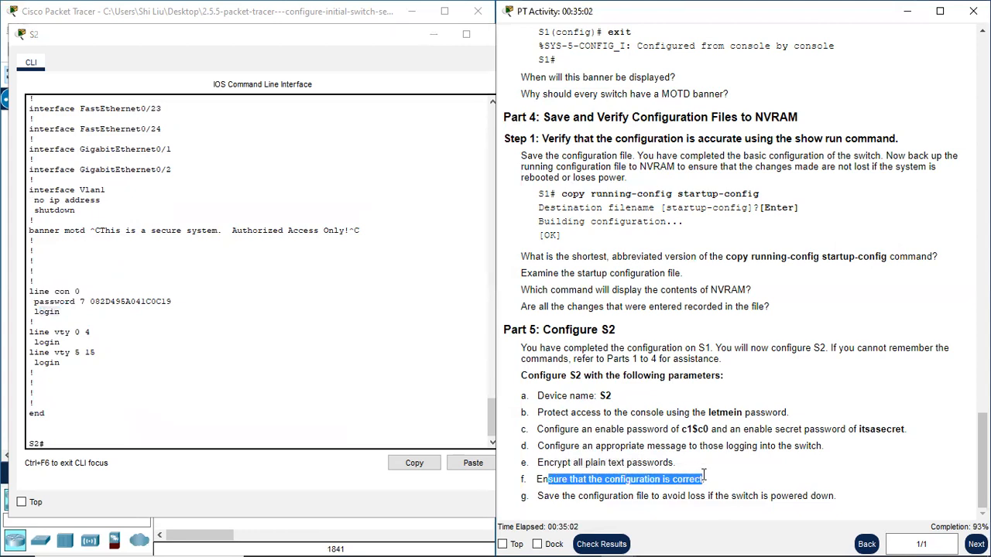
- Save S2's running configuration to NVRAM with copy r st, accepting the default startup-config filename, as required by item g
{"action": "mouse_move", "coordinate": [544, 496]}
{"action": "left_mouse_down"}
{"action": "mouse_move", "coordinate": [577, 506]}
{"action": "mouse_move", "coordinate": [814, 497]}
{"action": "left_mouse_up"}
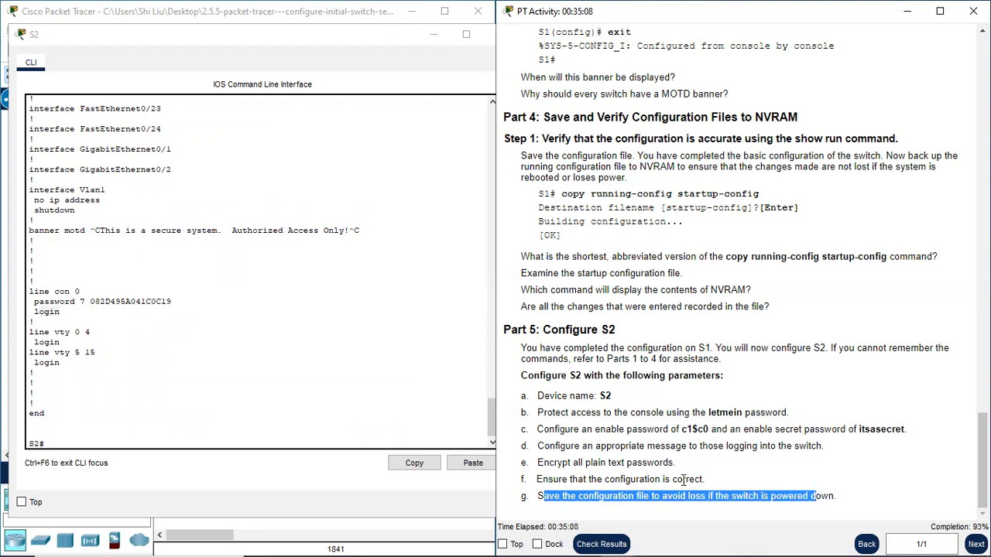
{"action": "left_click", "coordinate": [112, 446]}
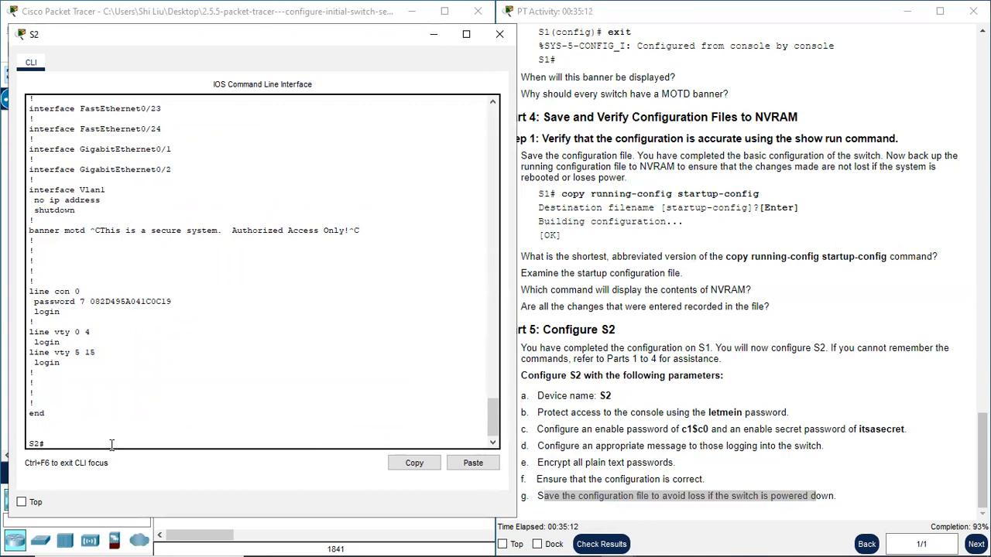
{"action": "type", "text": "copy r st"}
{"action": "key", "text": "Return"}
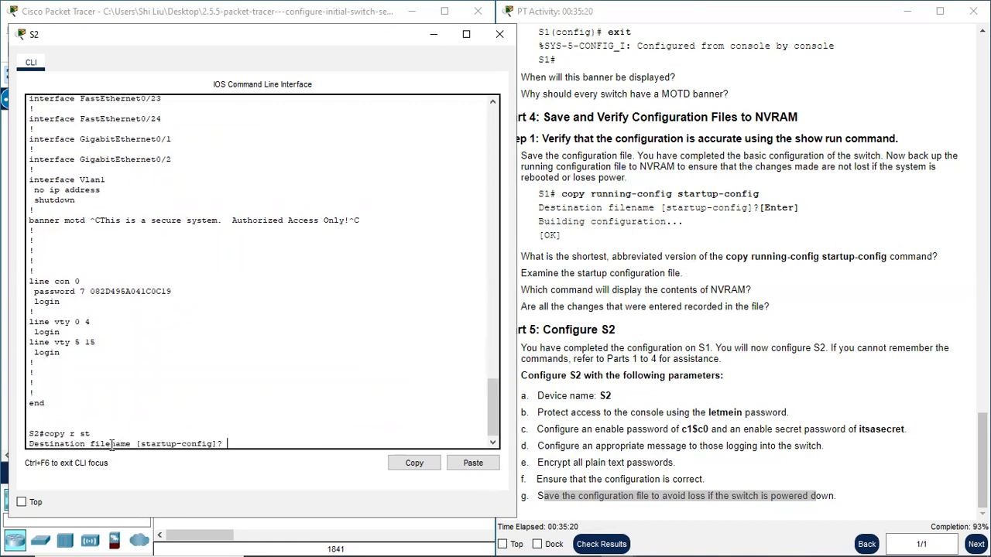
{"action": "key", "text": "Return"}
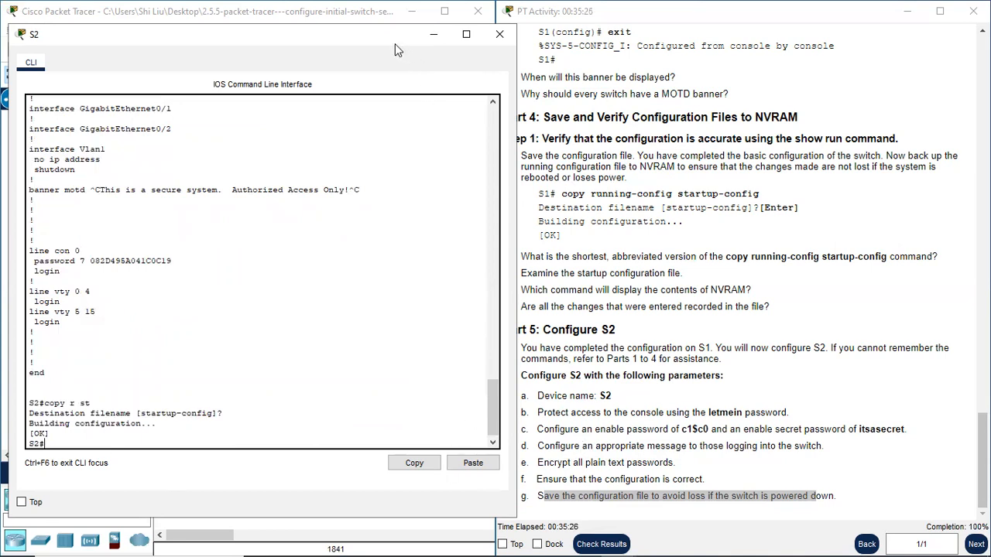
- Return to the beginning of the activity instructions and close S2's CLI window to reveal the topology
{"action": "left_click_drag", "start_coordinate": [395, 43], "coordinate": [378, 48]}
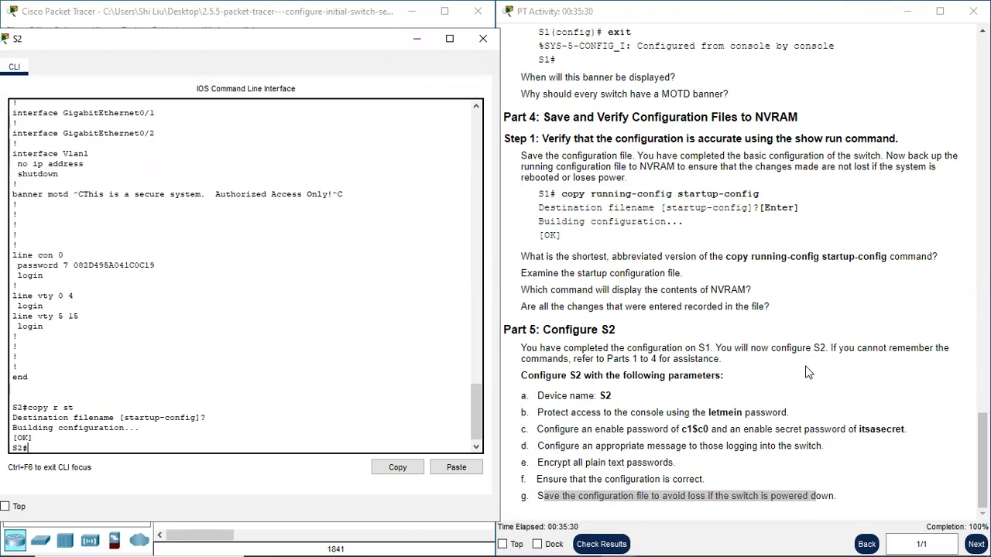
{"action": "scroll", "coordinate": [797, 364], "scroll_direction": "up", "scroll_amount": 15}
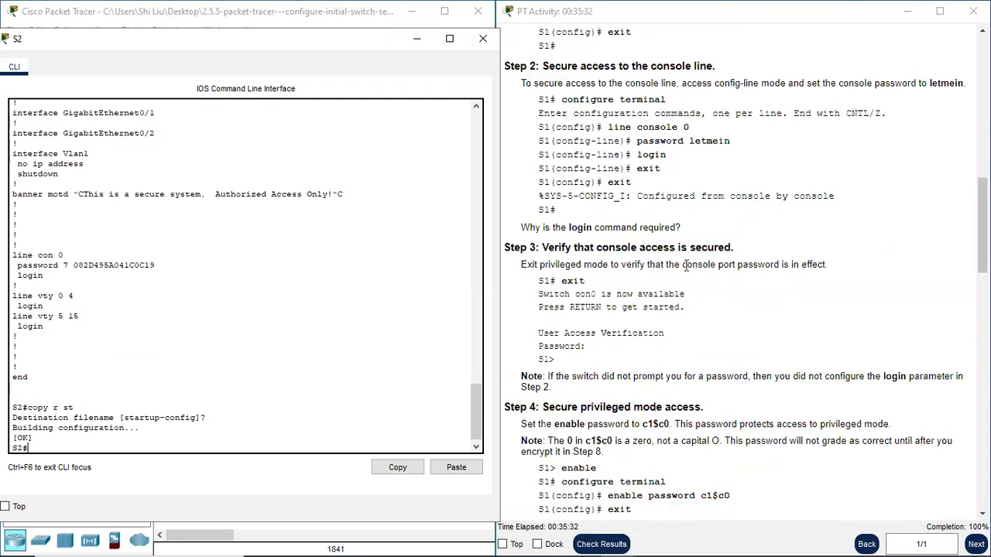
{"action": "scroll", "coordinate": [731, 252], "scroll_direction": "up", "scroll_amount": 3}
{"action": "scroll", "coordinate": [731, 253], "scroll_direction": "up", "scroll_amount": 7}
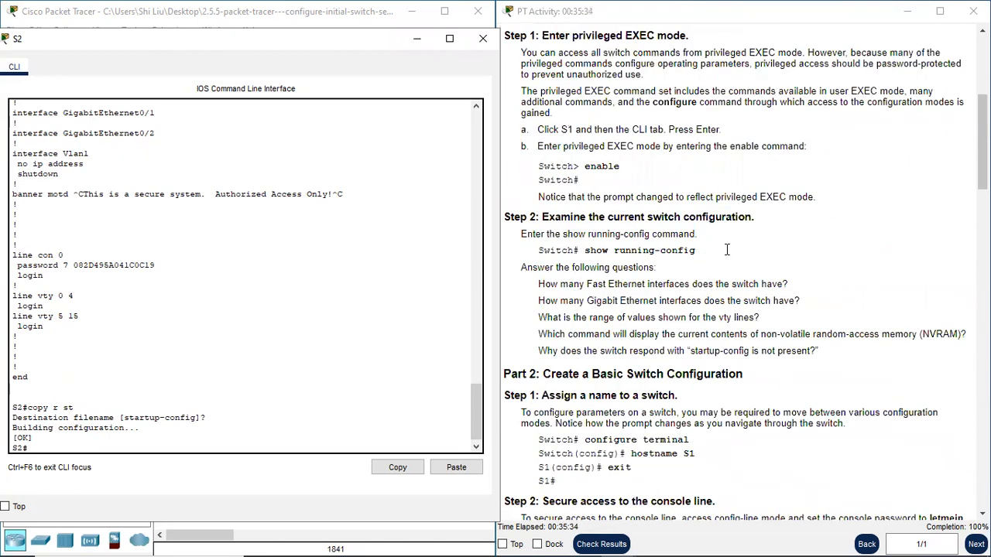
{"action": "left_click", "coordinate": [483, 38]}
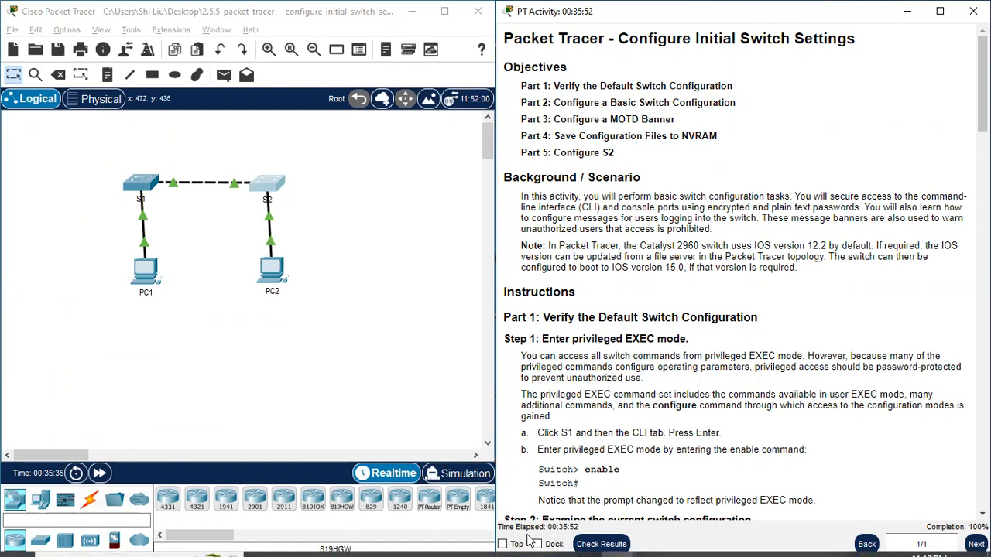
{"action": "mouse_move", "coordinate": [531, 542]}
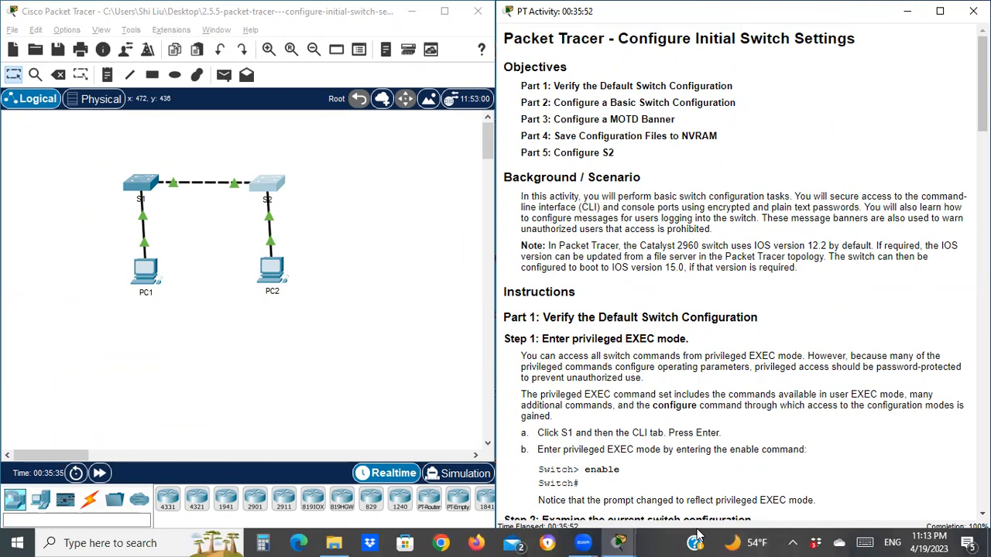